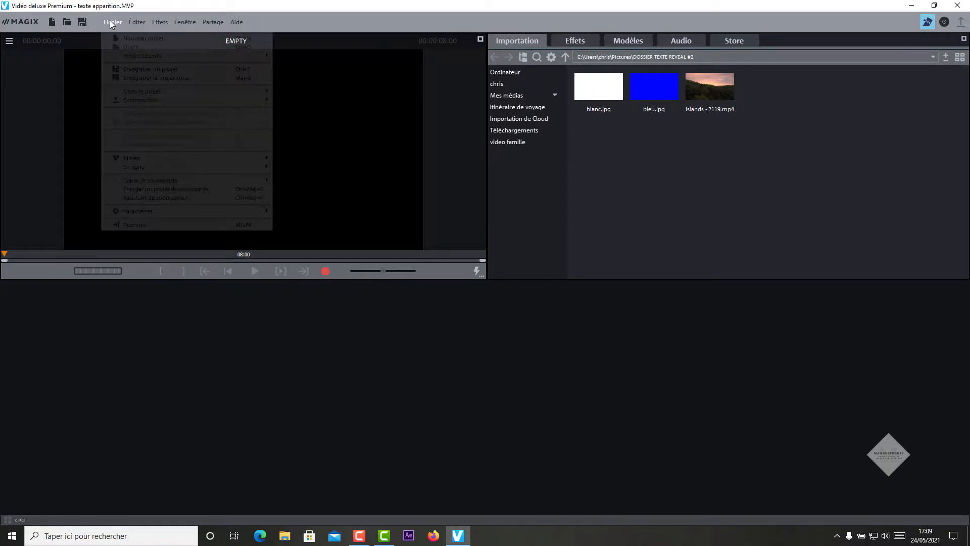
Step: Start a new project named 'texte 2'
click(127, 39)
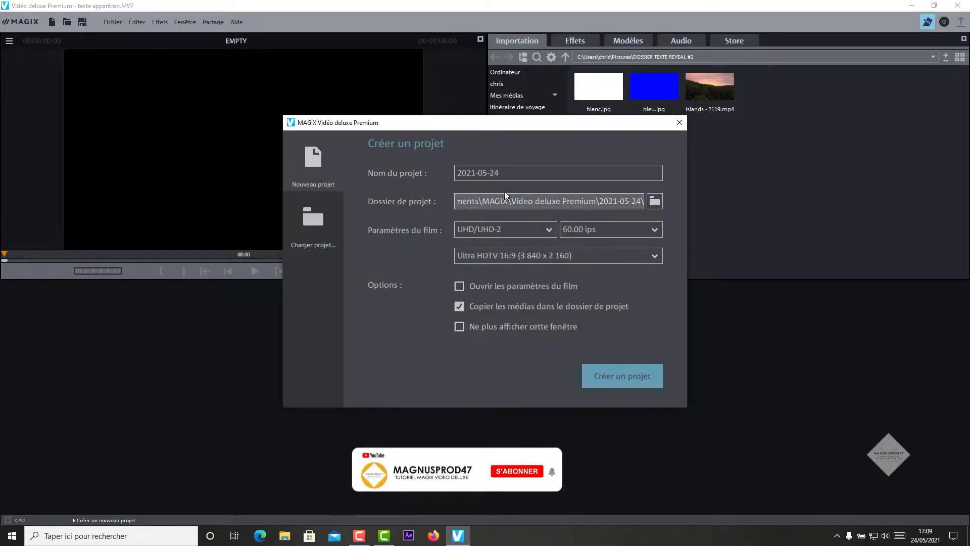
click(505, 174)
text(texte 2)
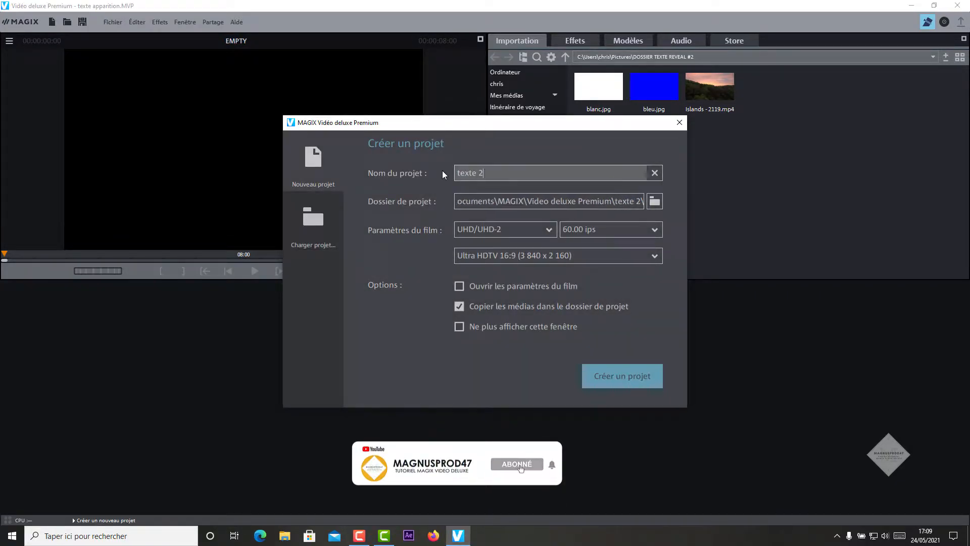
Step: Set the film format to HDTV FullHD 1080p at 60 ips and create the project
click(481, 231)
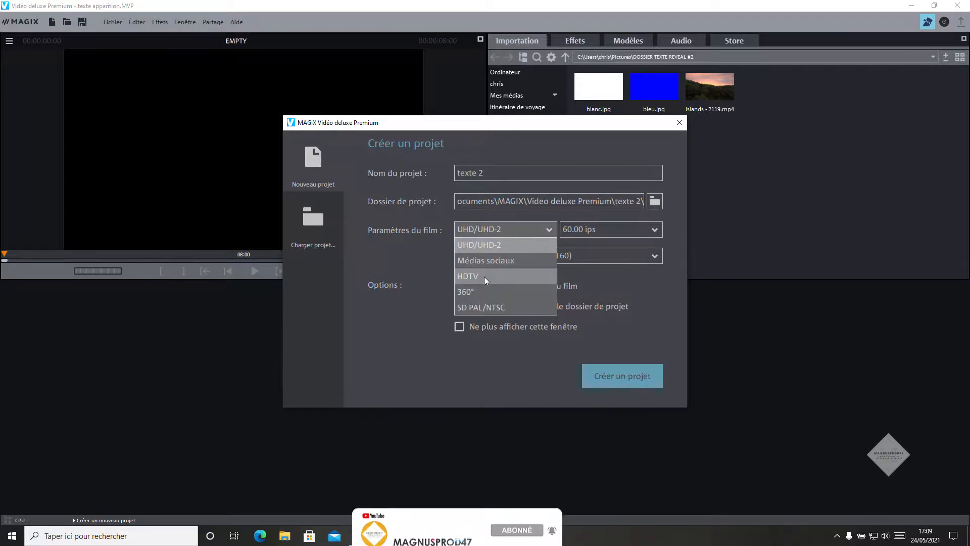
click(484, 277)
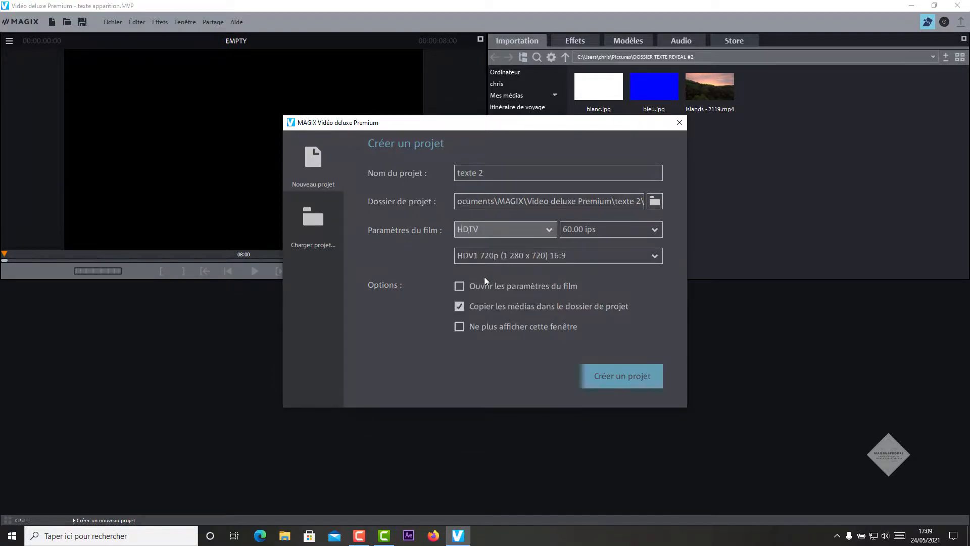
click(495, 232)
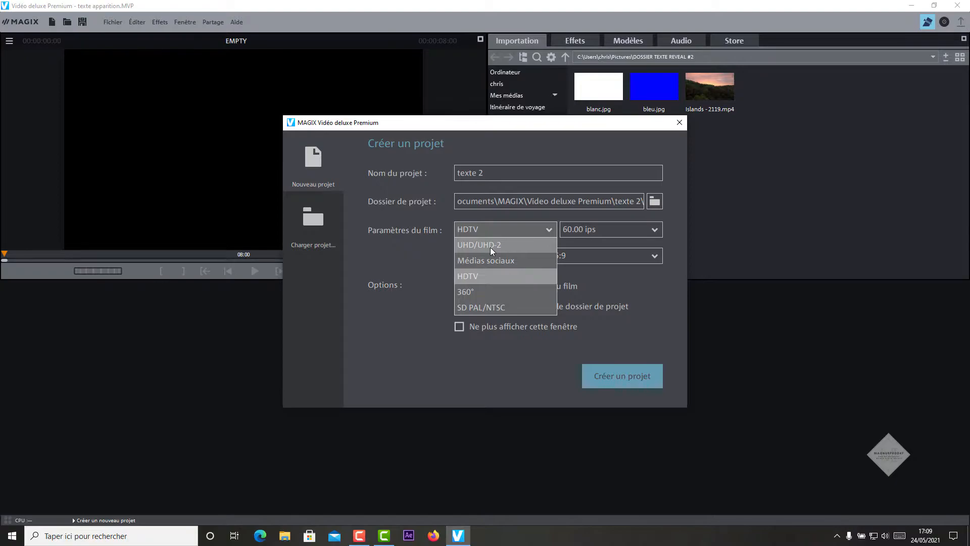
click(580, 229)
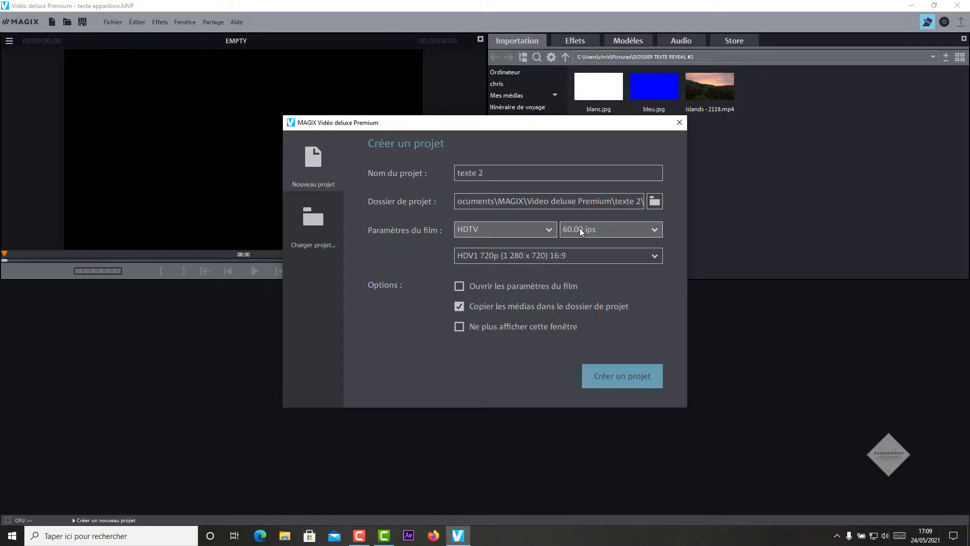
click(480, 258)
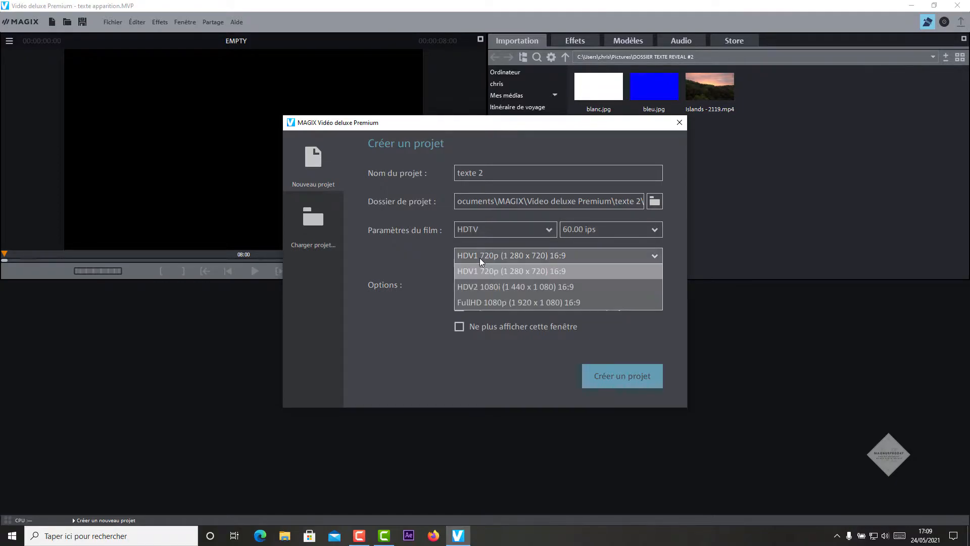
click(490, 301)
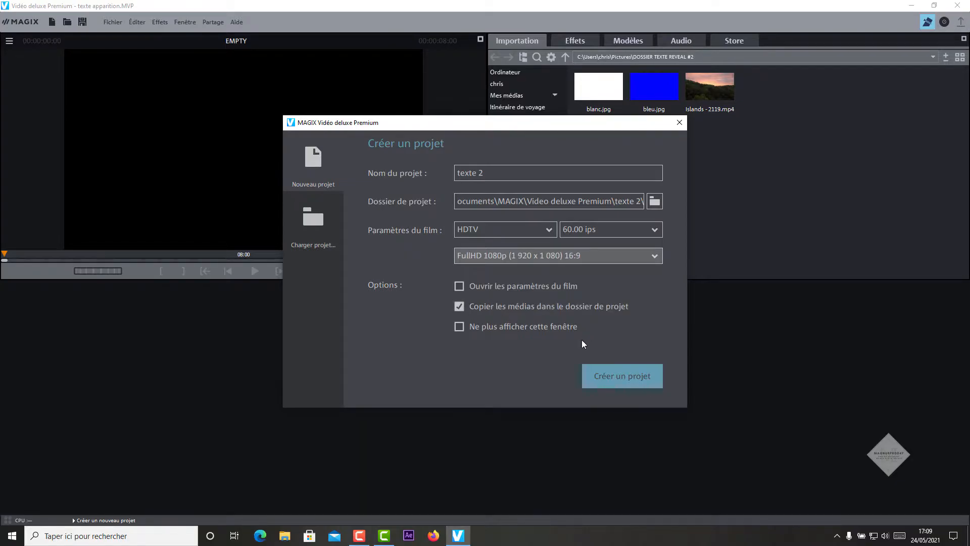
click(632, 380)
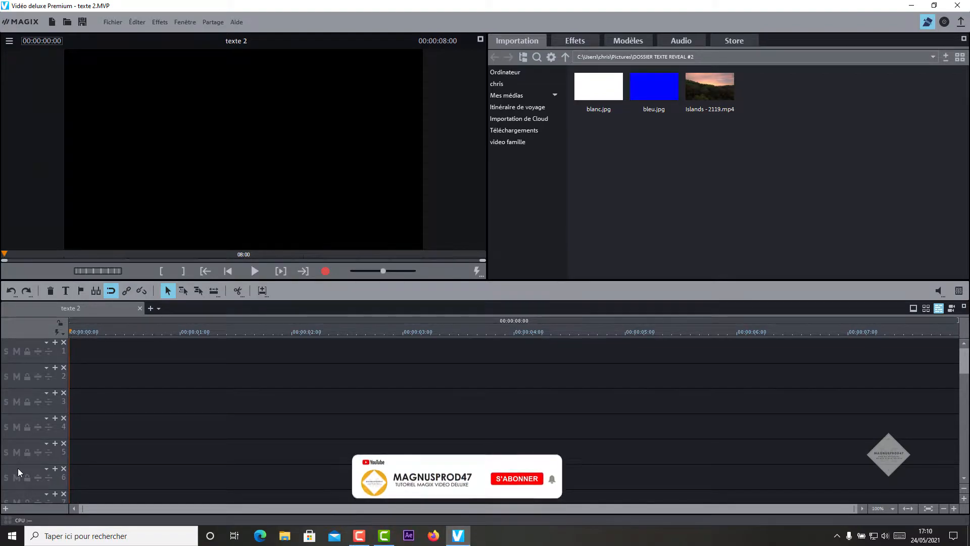
click(17, 469)
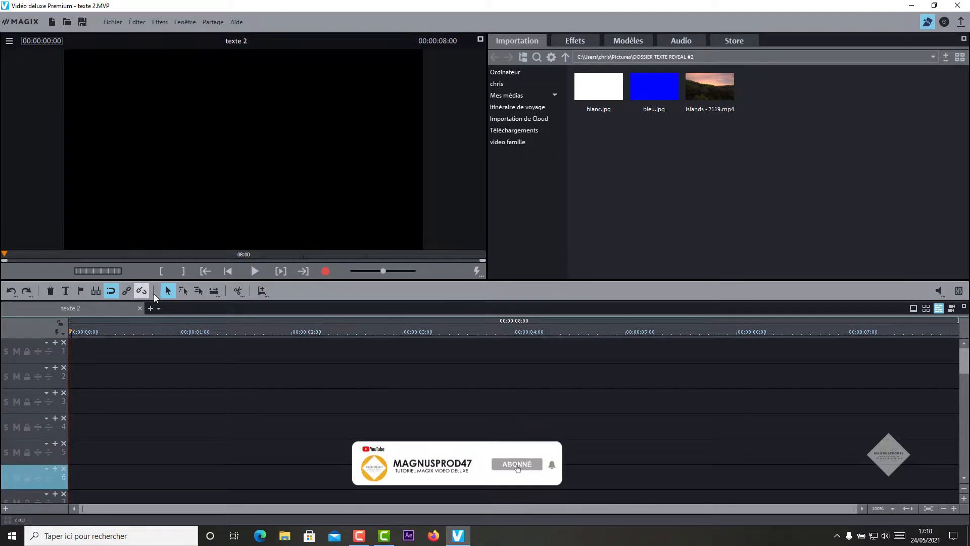
click(229, 273)
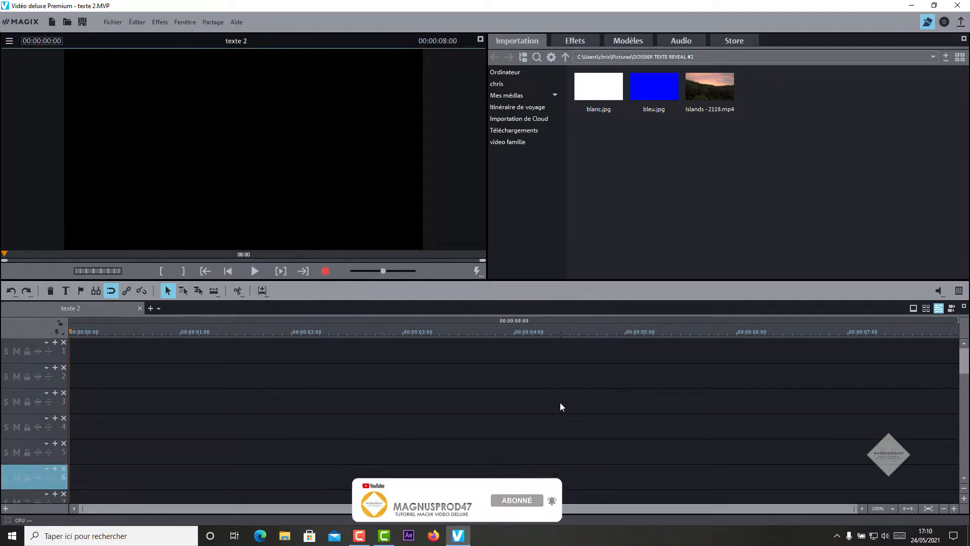
click(576, 44)
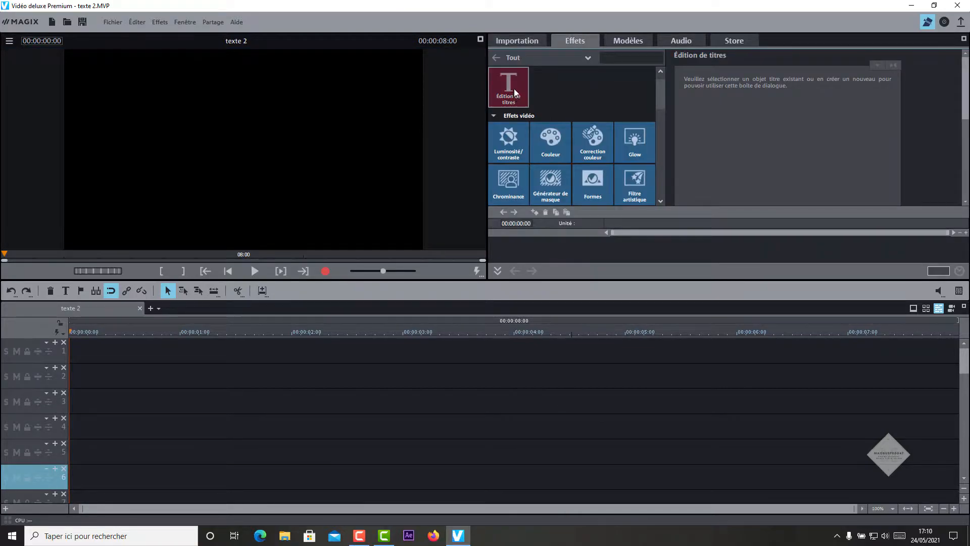
click(584, 61)
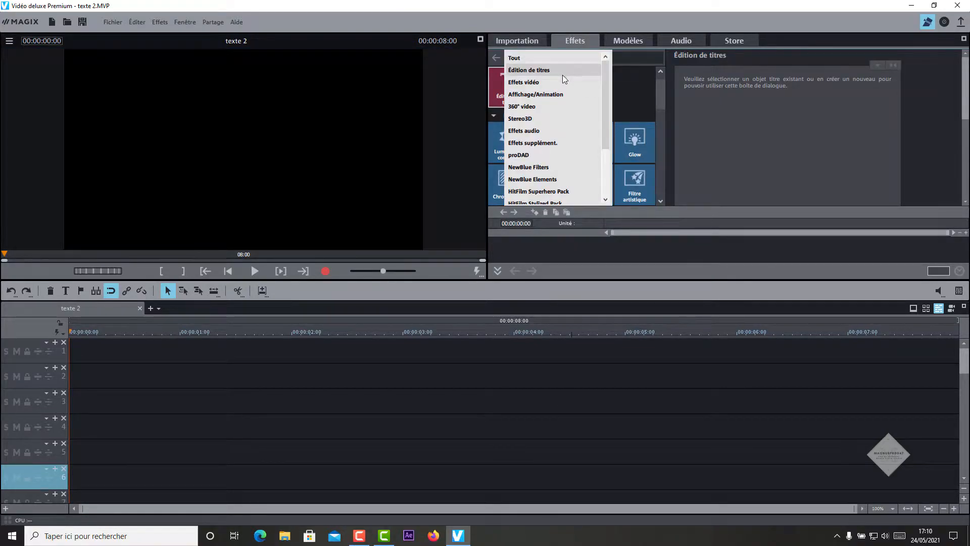
click(562, 74)
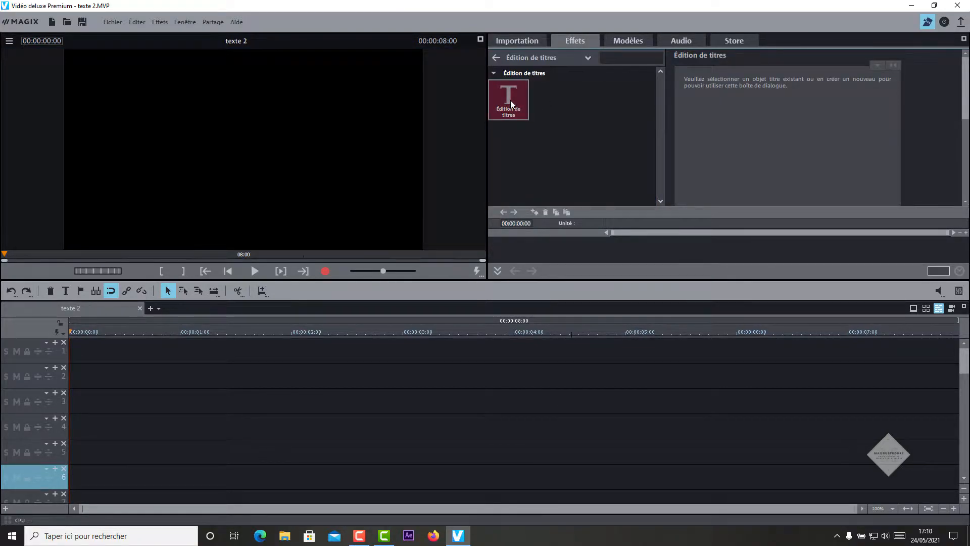
click(220, 156)
drag(742, 81, 711, 83)
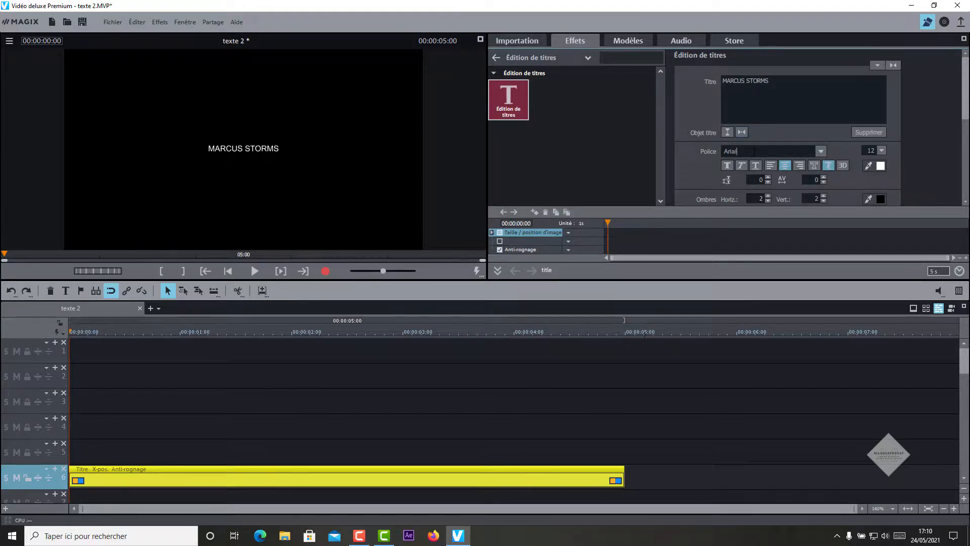
Step: Set the title font to Clarendon at size 30
drag(751, 151, 720, 152)
text(Clarendon)
key(Return)
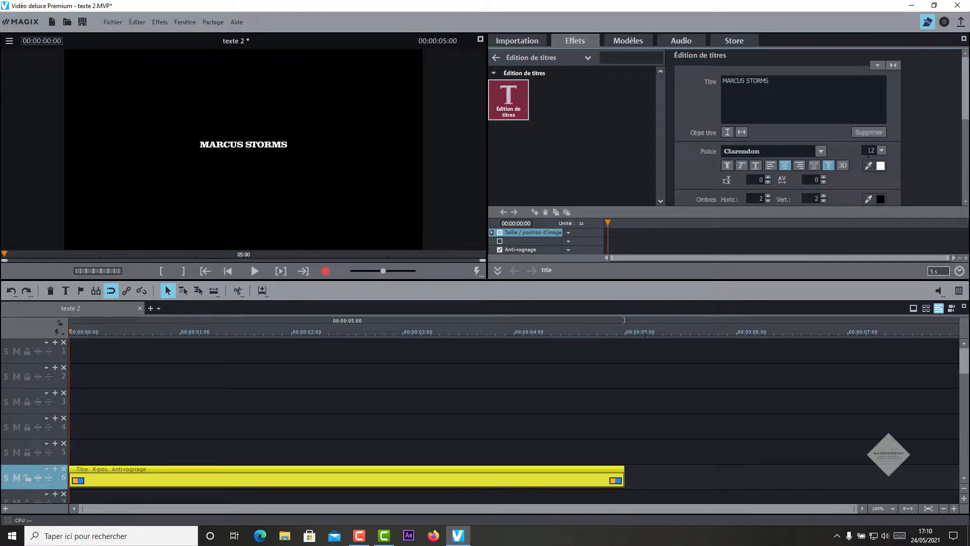
double_click(869, 150)
text(30)
key(Return)
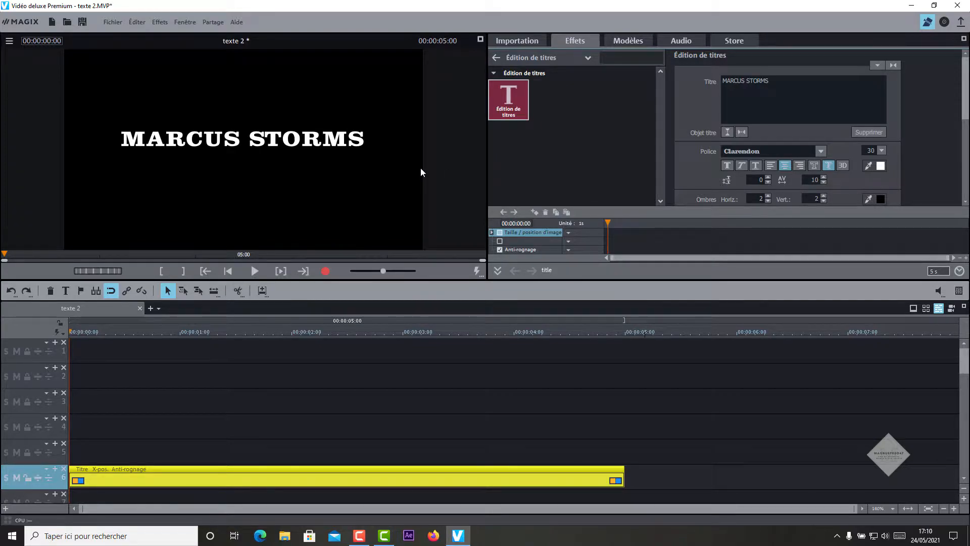
Step: In Position/Taille, switch to percent, unlock proportions and set the title width to 64%
click(579, 59)
click(550, 92)
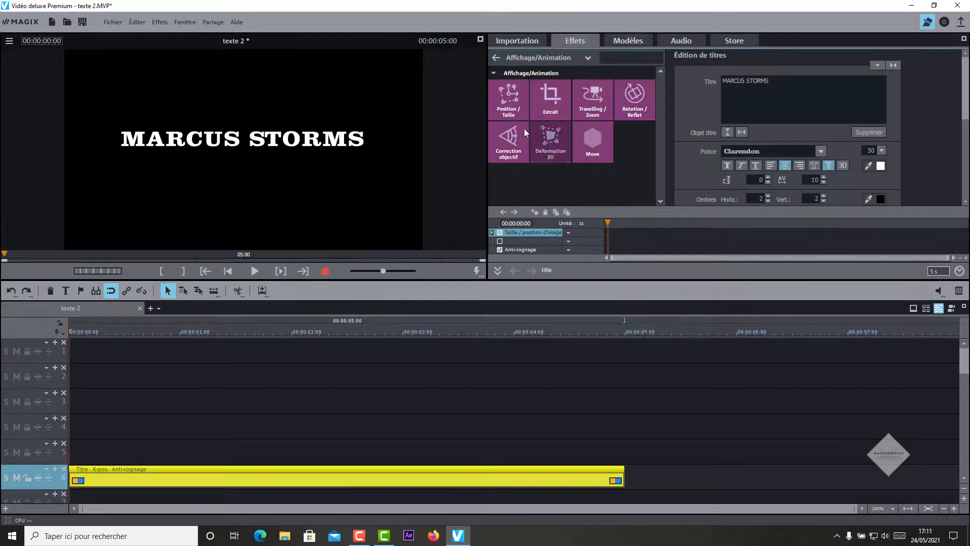
click(510, 103)
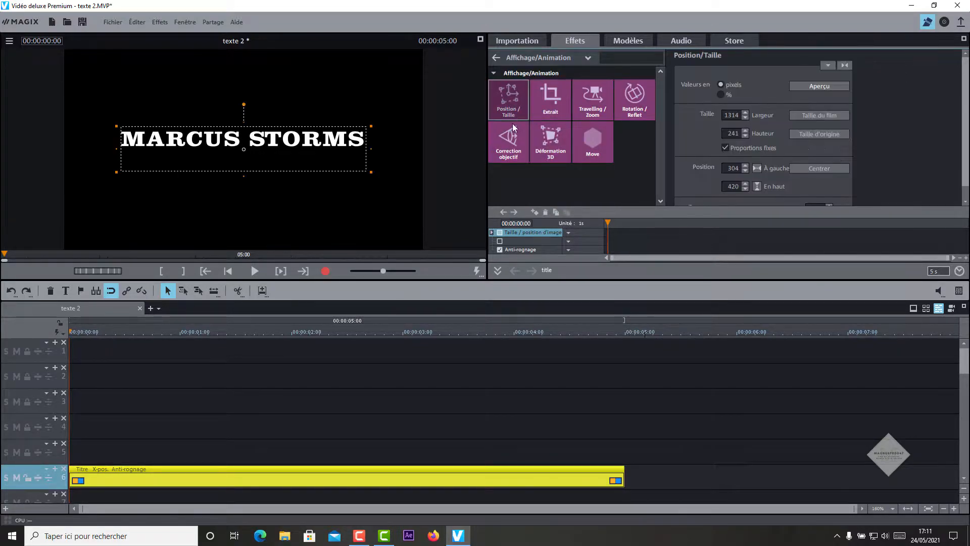
click(722, 96)
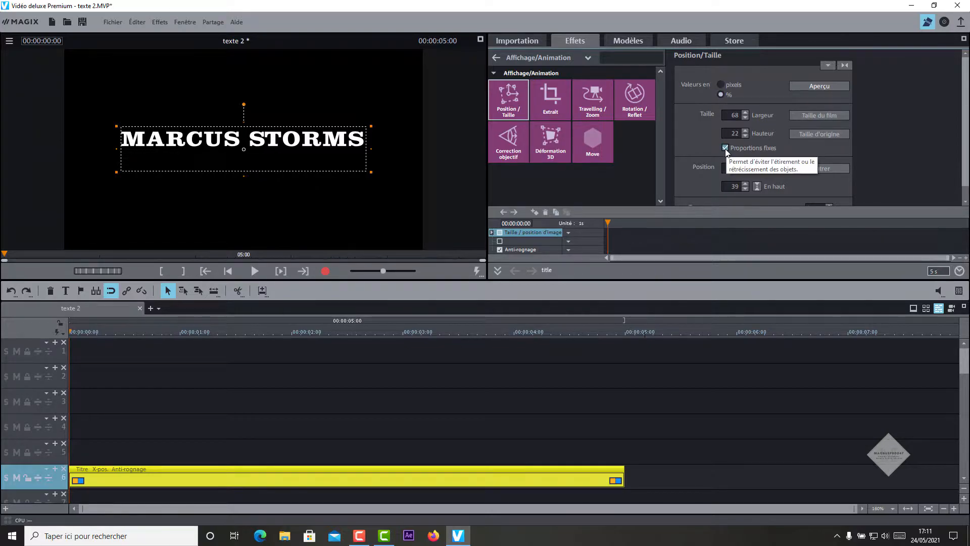
click(725, 148)
double_click(733, 120)
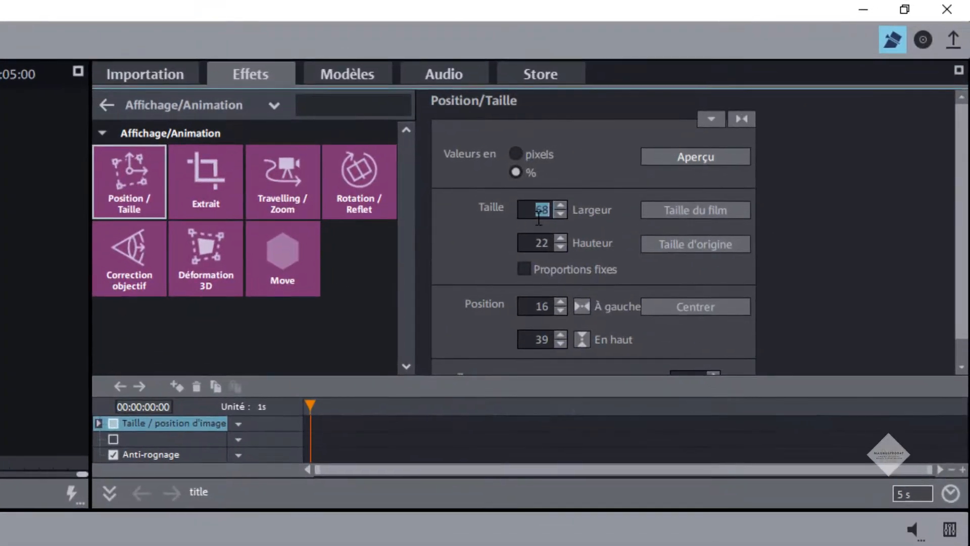
text(64)
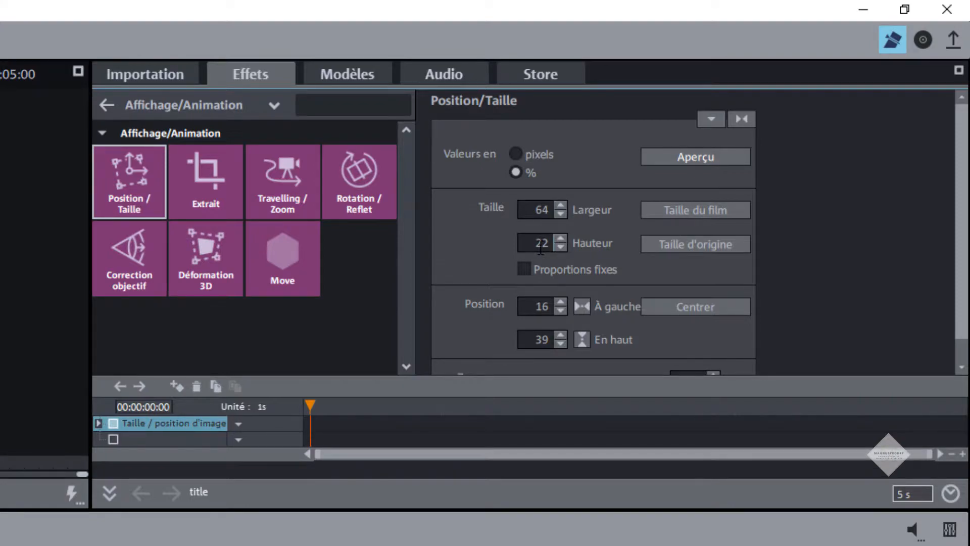
Step: Place the title 14% from the left and 42% from the top
double_click(533, 308)
text(14)
key(Tab)
double_click(532, 346)
text(42)
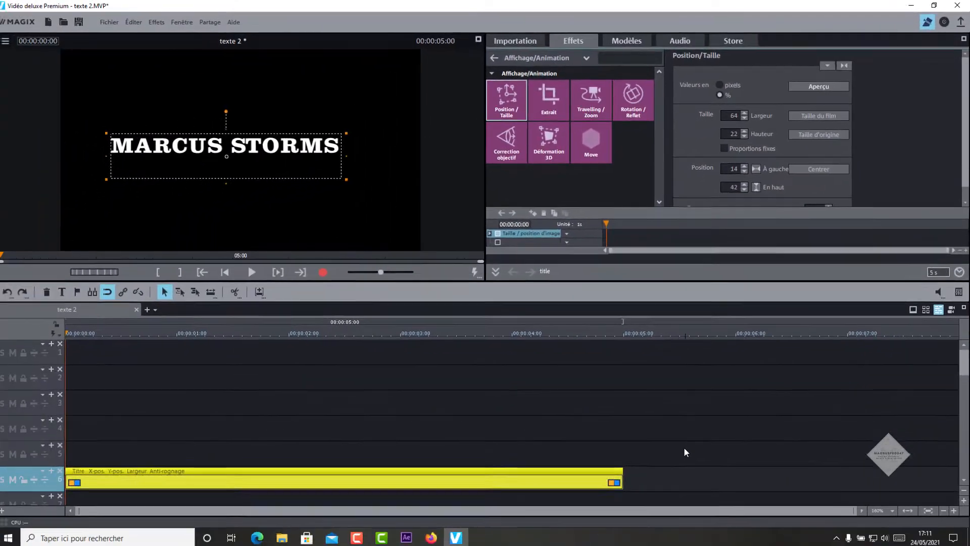
click(689, 476)
click(516, 332)
Step: Trim the title clip so it ends at 4 seconds
drag(515, 331, 514, 331)
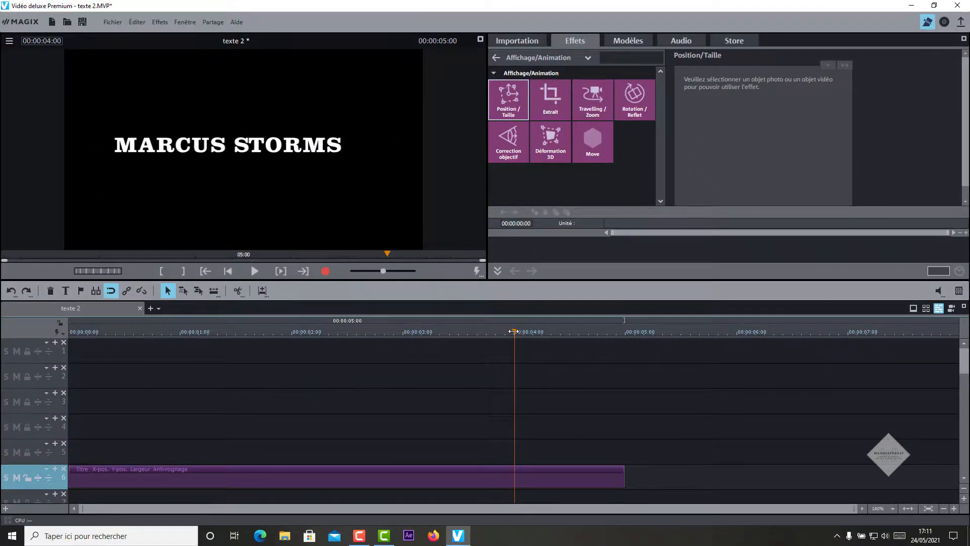
click(624, 479)
drag(624, 479, 513, 481)
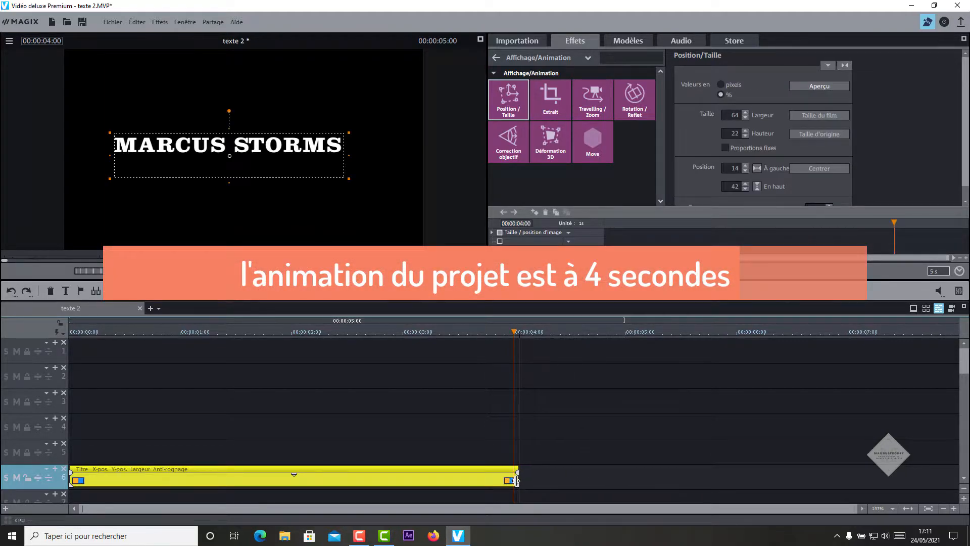
Step: Place blanc.jpg from the imported media on track 5 above the title
drag(513, 331, 206, 376)
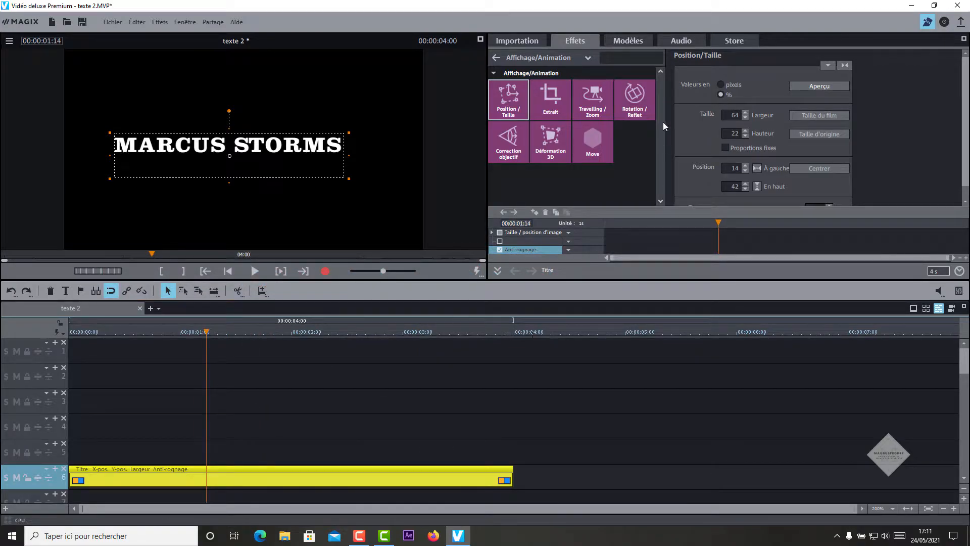
click(525, 41)
drag(613, 81, 105, 450)
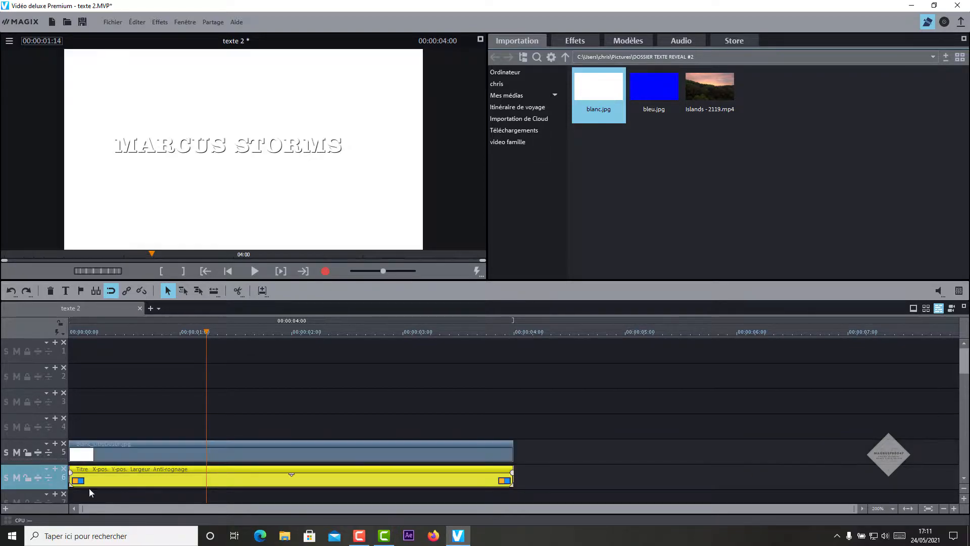
click(134, 455)
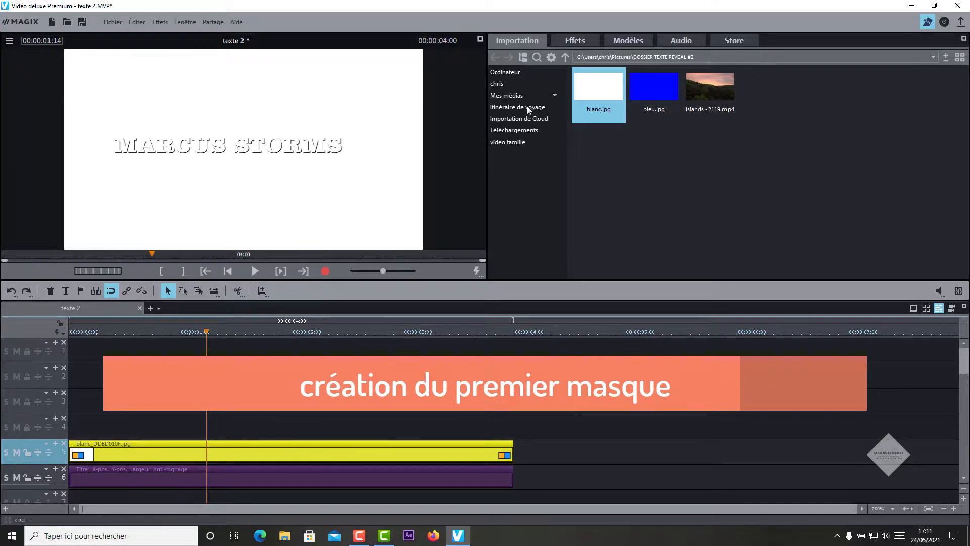
Step: Shrink the white image to 46% height with its top at 54%, proportions unlocked
click(575, 40)
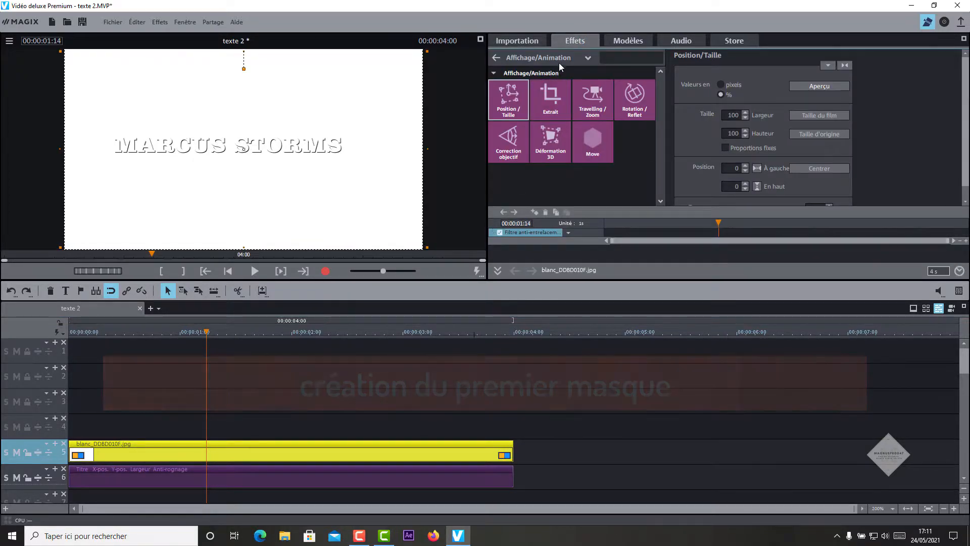
click(551, 57)
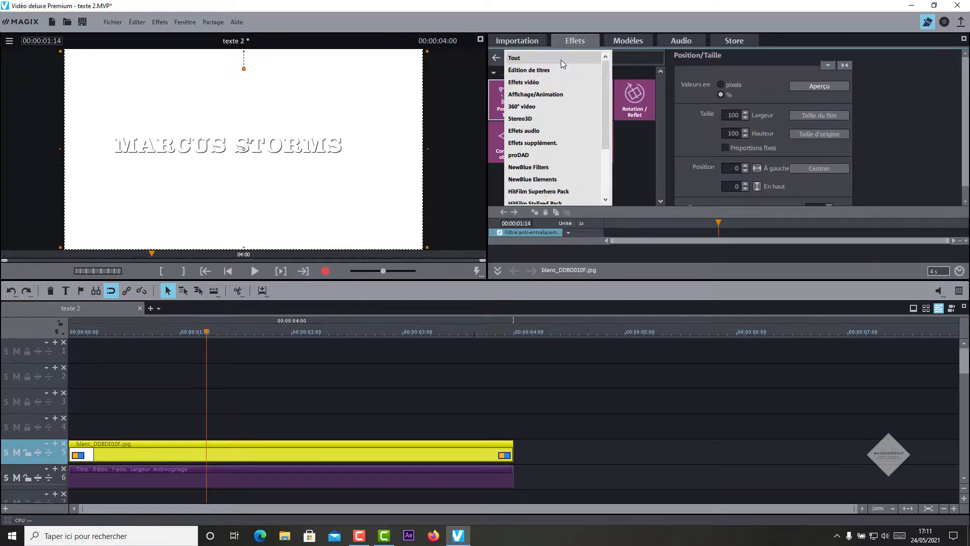
click(542, 96)
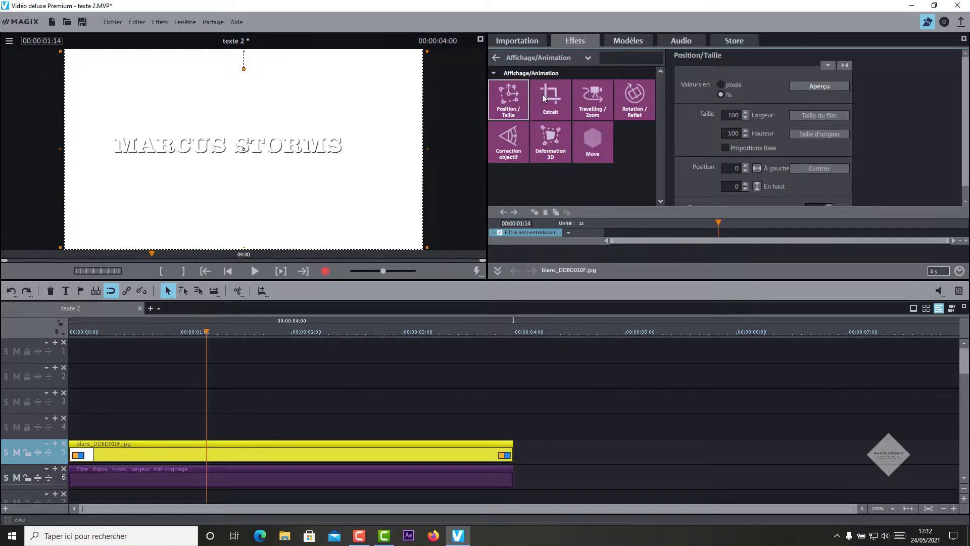
click(510, 100)
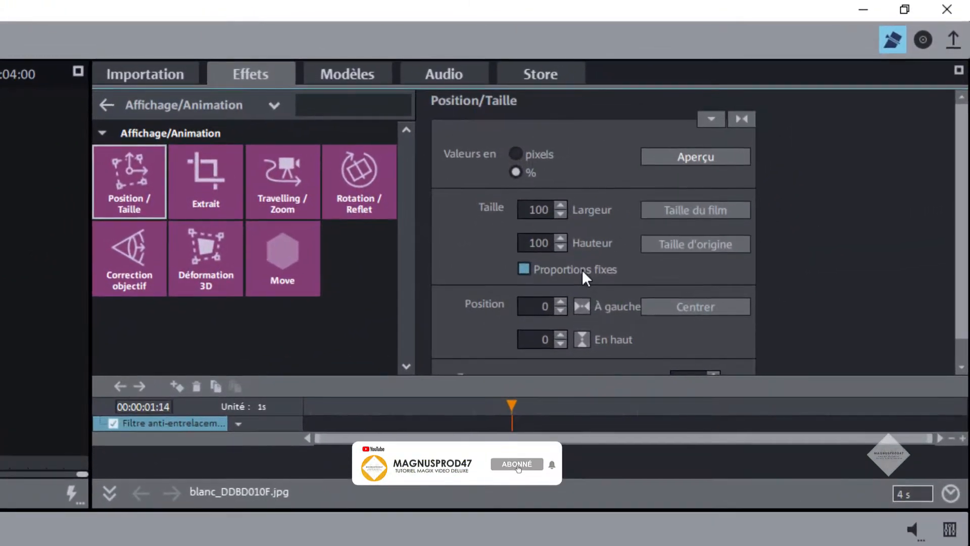
click(582, 269)
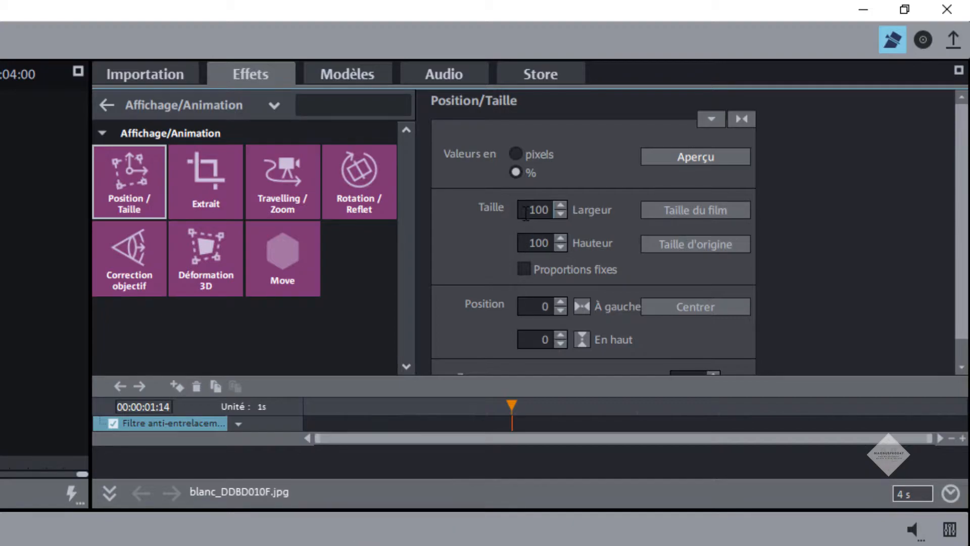
double_click(532, 246)
text(46)
key(Return)
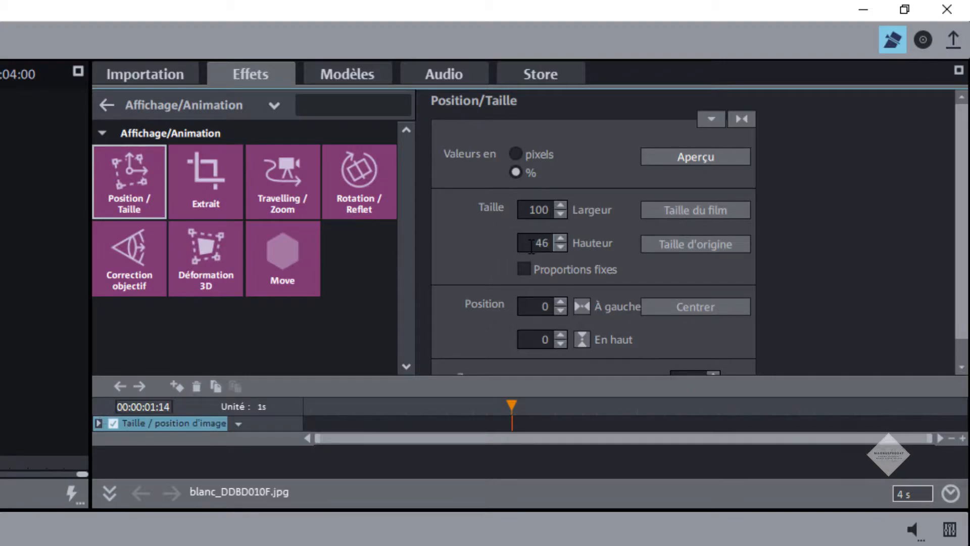
double_click(537, 310)
double_click(537, 342)
text(54)
key(Return)
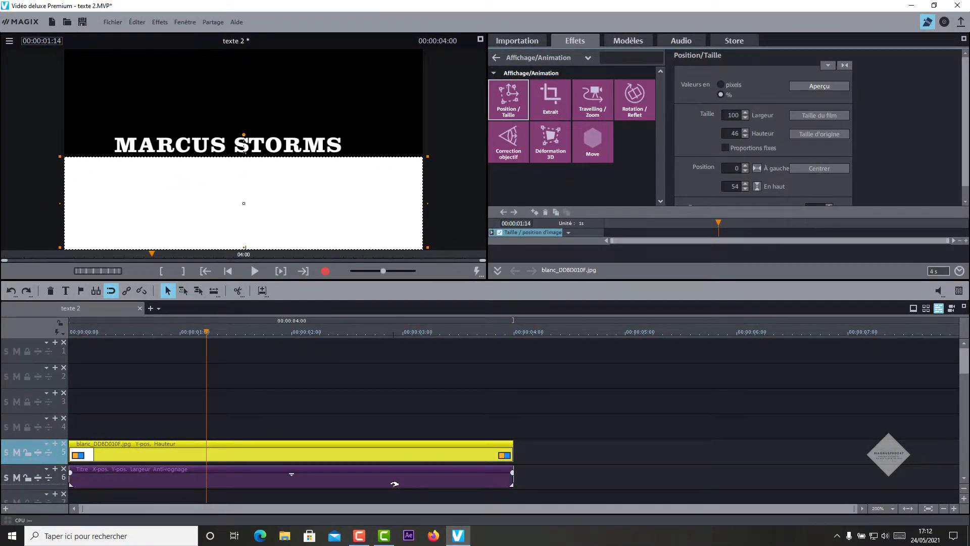
Step: Apply a Chrominance key on Alpha to the white image
click(588, 57)
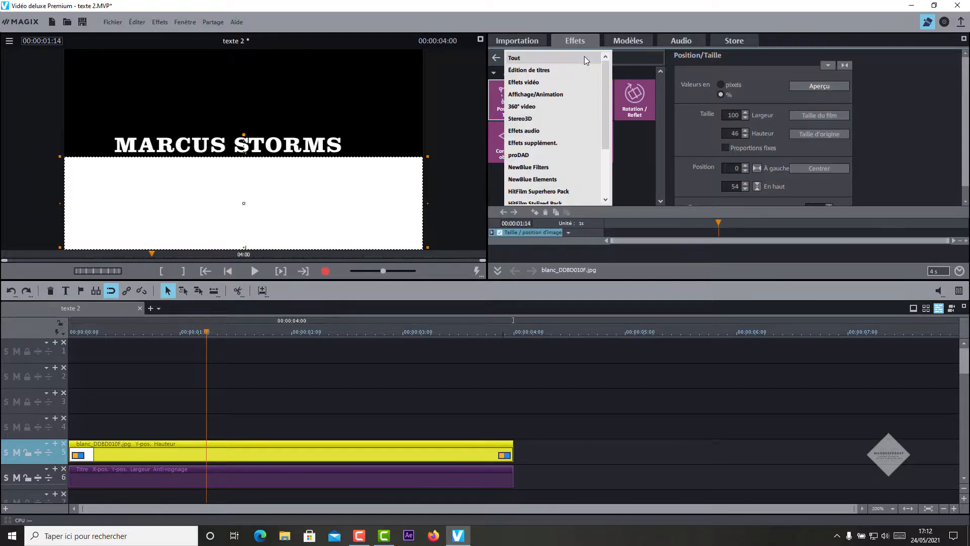
click(549, 82)
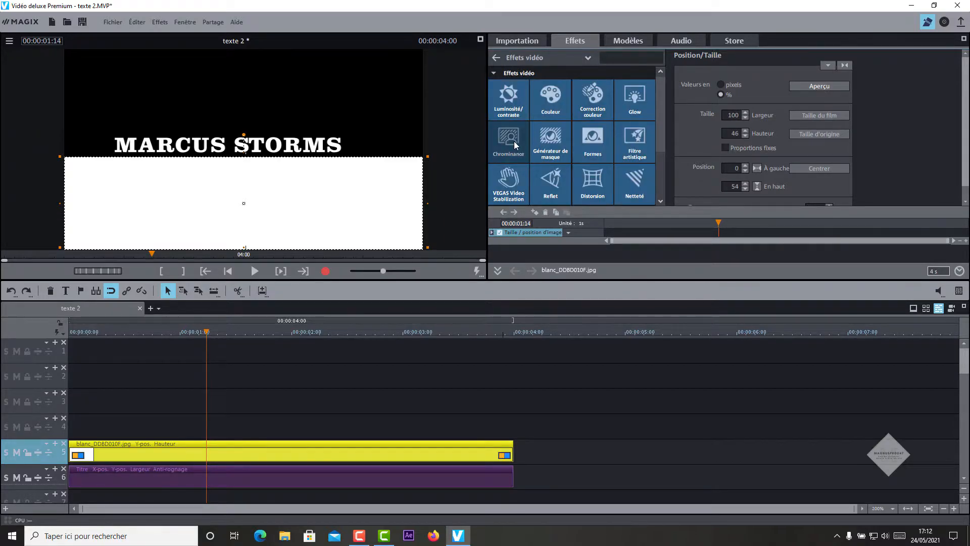
click(514, 141)
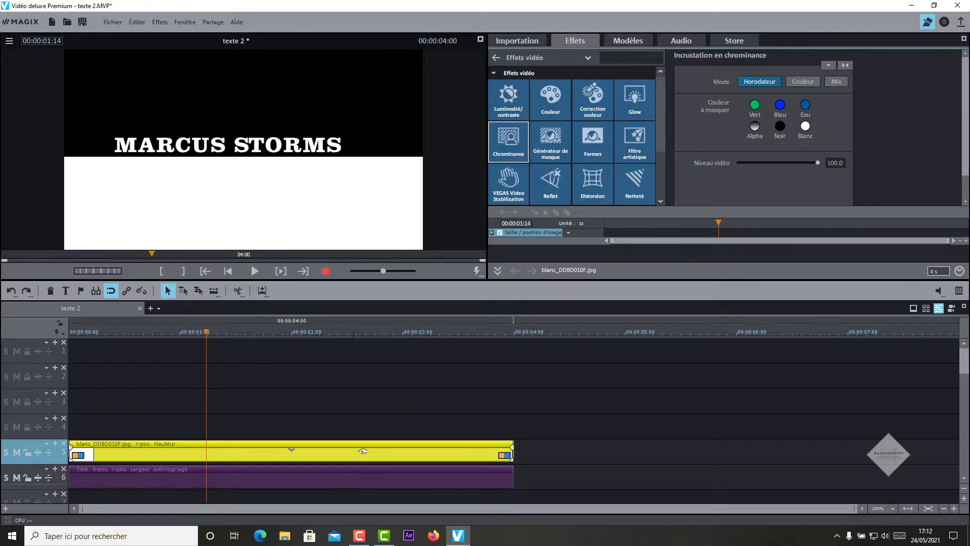
click(756, 126)
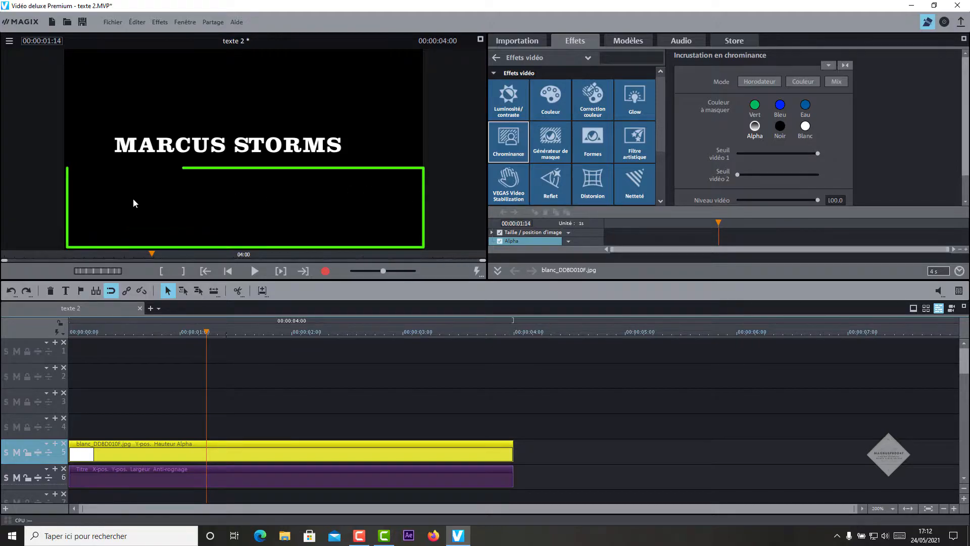
click(233, 482)
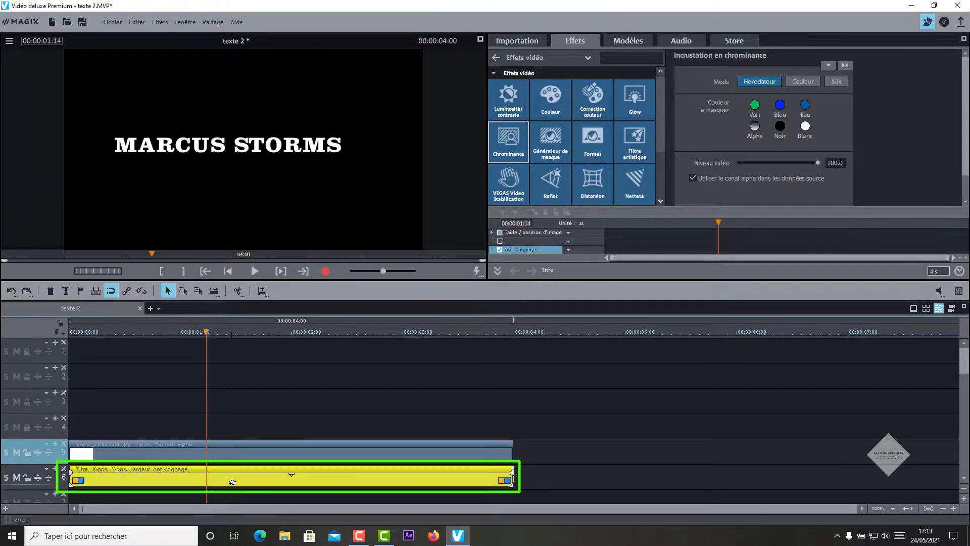
Step: Open the title's Position/Taille settings in percent with proportions unlocked
click(556, 59)
click(560, 92)
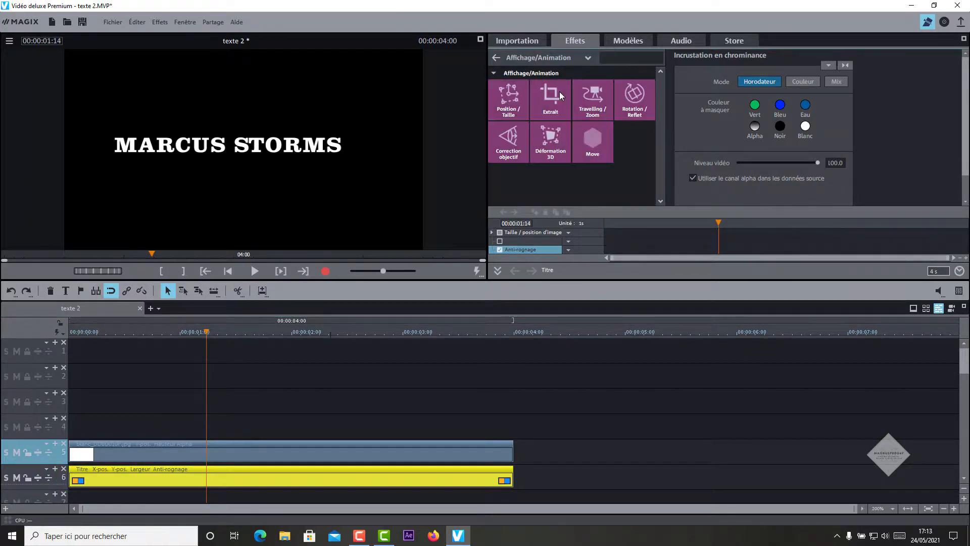
click(513, 111)
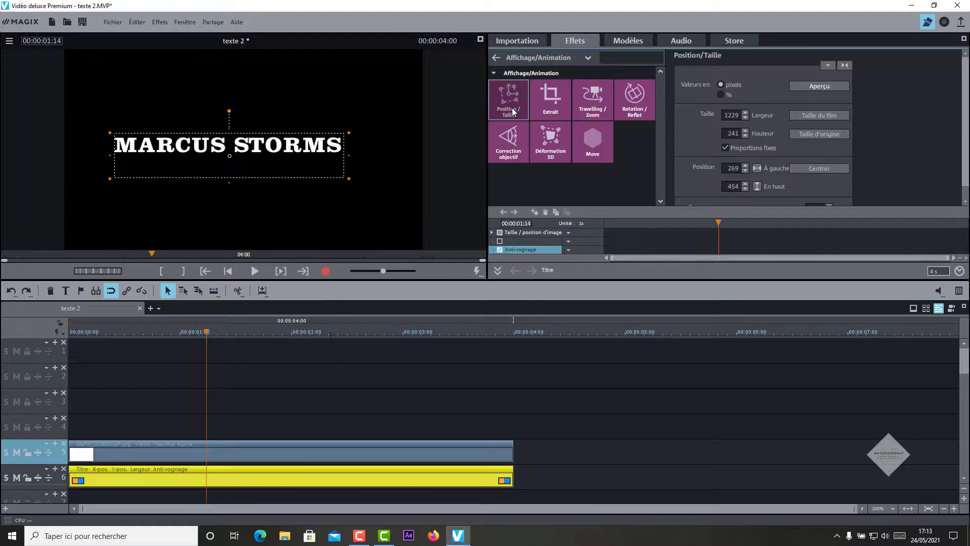
click(721, 94)
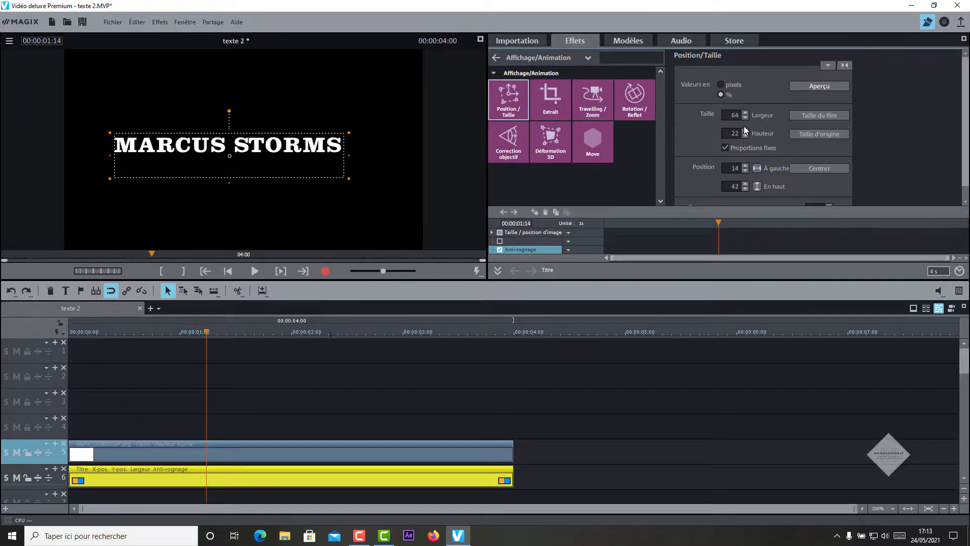
click(726, 147)
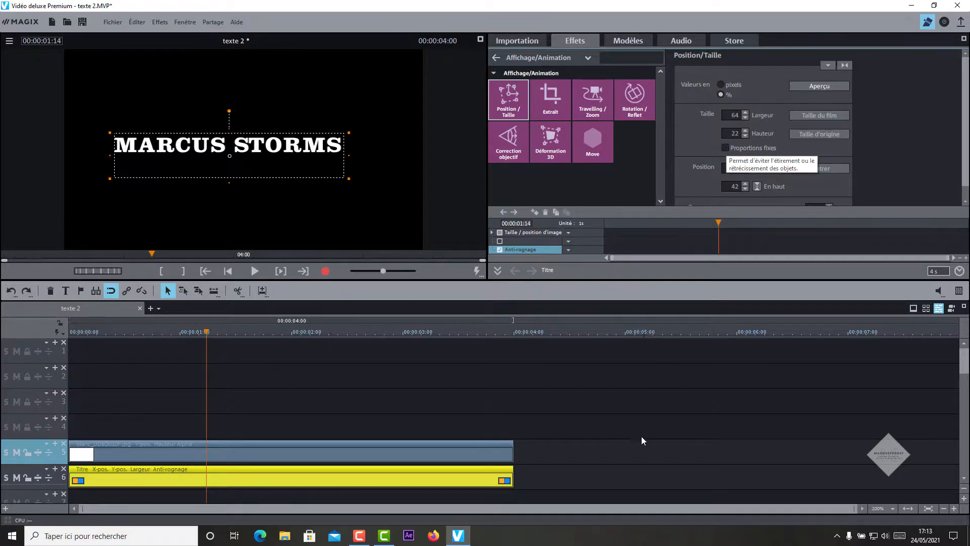
Step: Add a position keyframe at 1 second, then set the top to 53% at the start
click(181, 335)
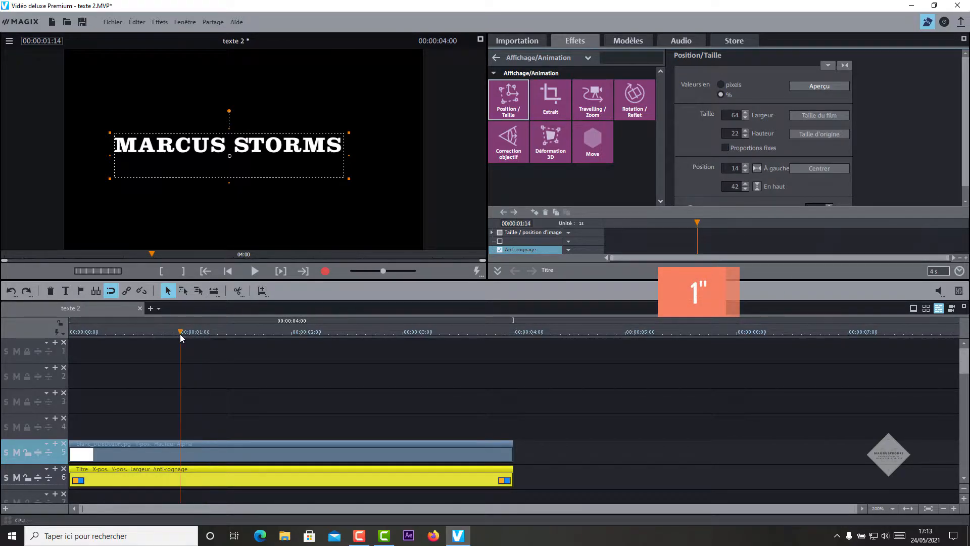
click(536, 212)
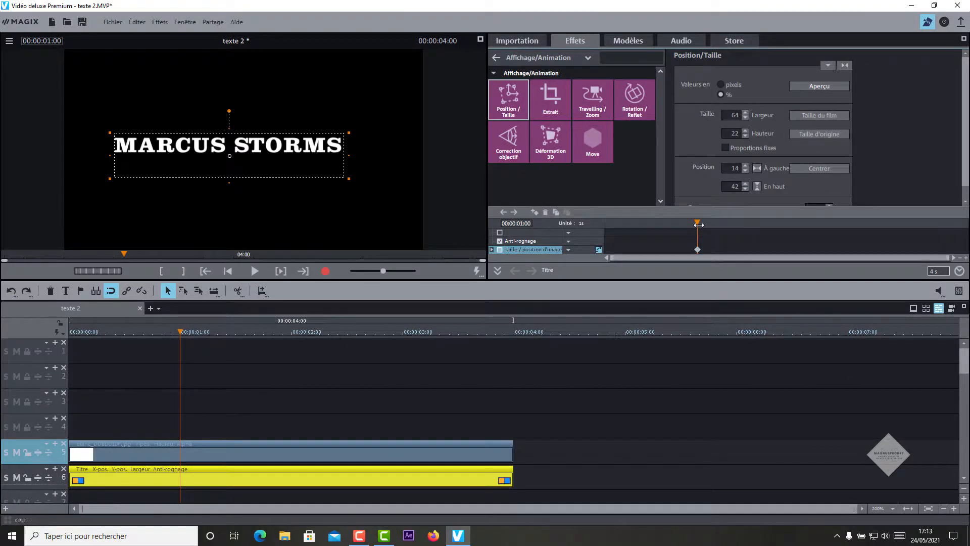
drag(698, 226, 608, 225)
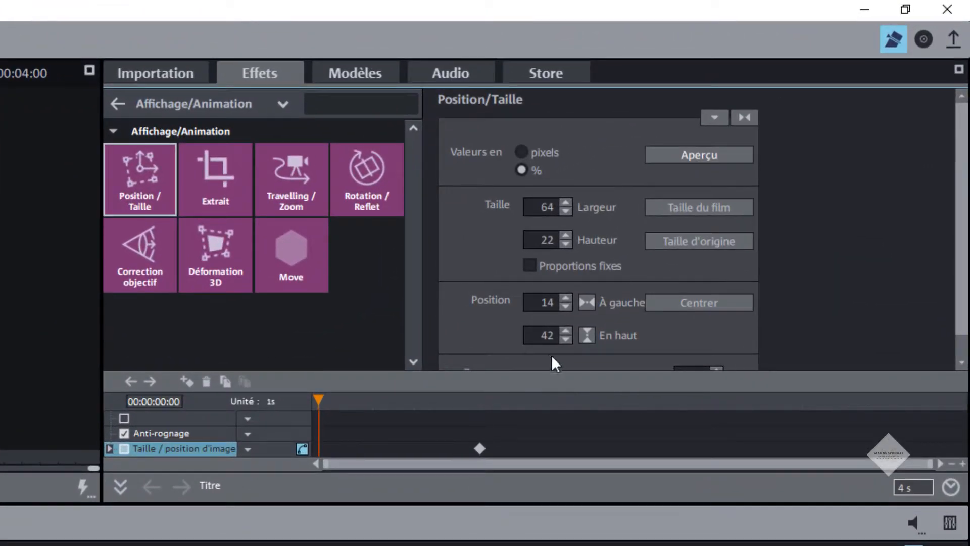
double_click(539, 331)
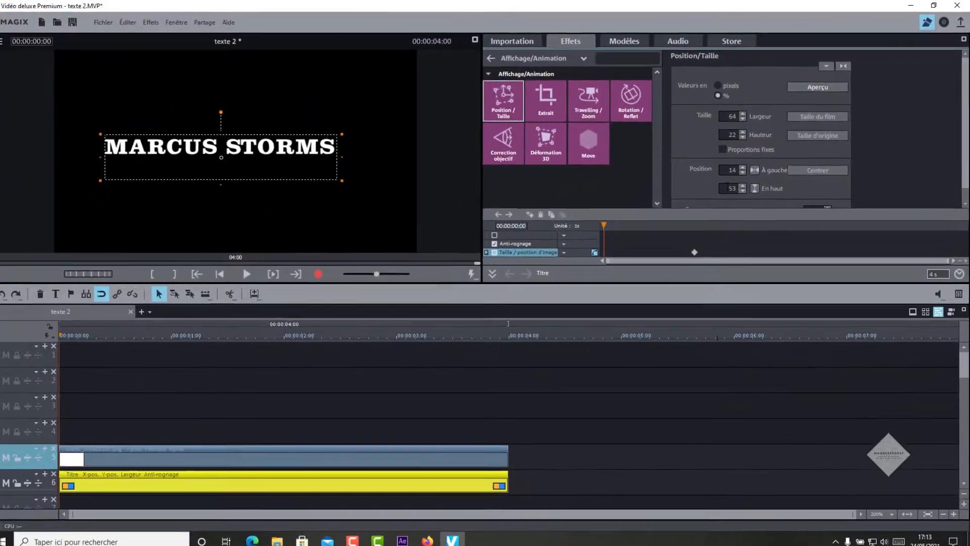
text(53)
key(Return)
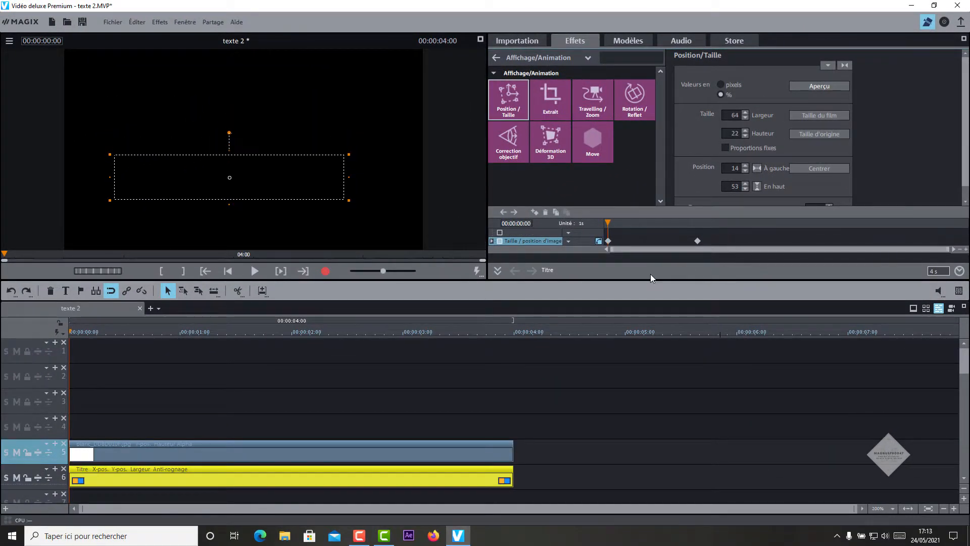
Step: Add a position keyframe at 3 seconds, then enter 5 for the top position near 3:50
click(402, 333)
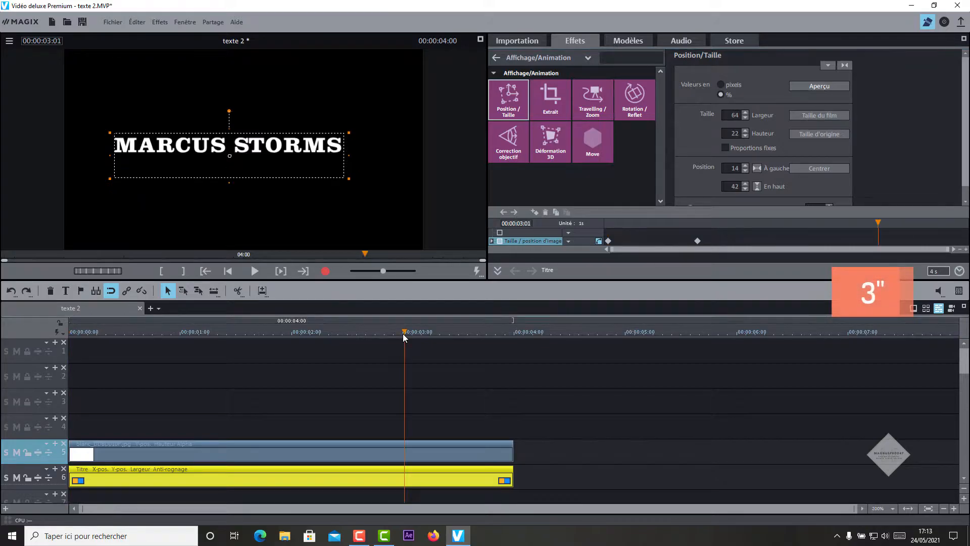
click(535, 213)
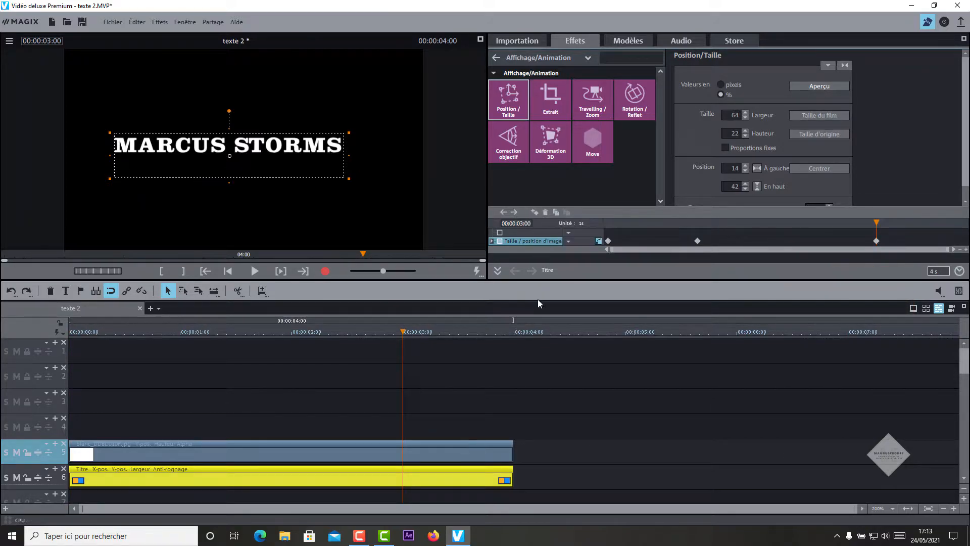
click(486, 335)
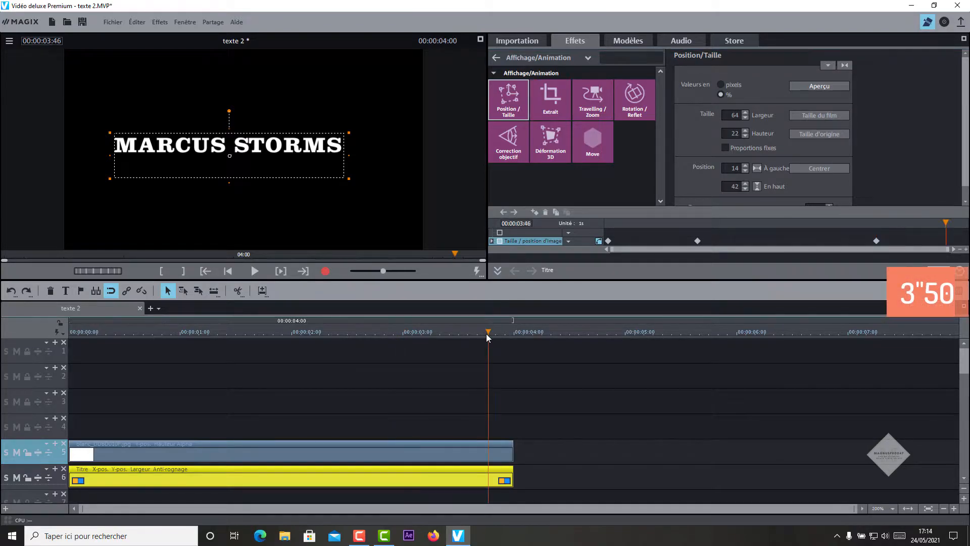
drag(486, 333, 495, 332)
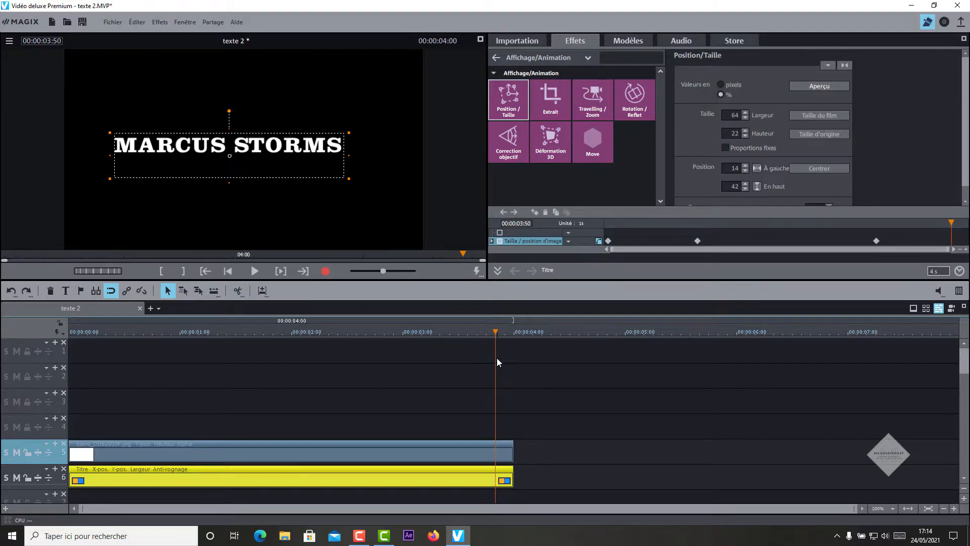
double_click(733, 186)
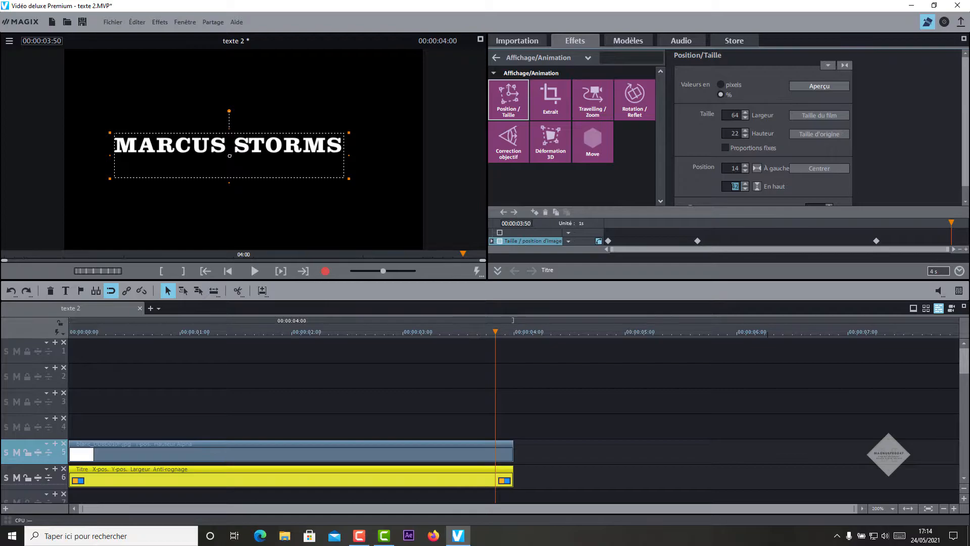
text(5)
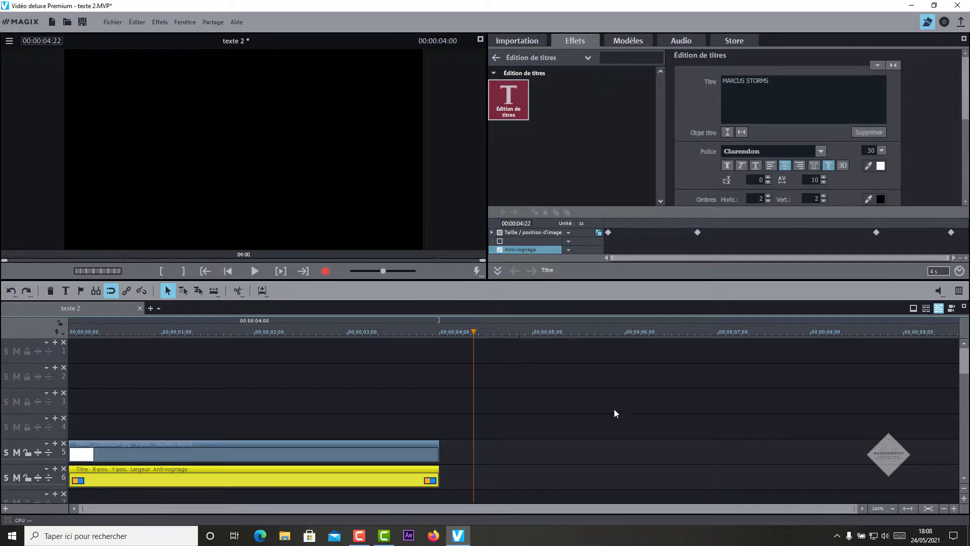
Step: Create a new title clip on track 4 running from 0:15 to 4 seconds
double_click(236, 145)
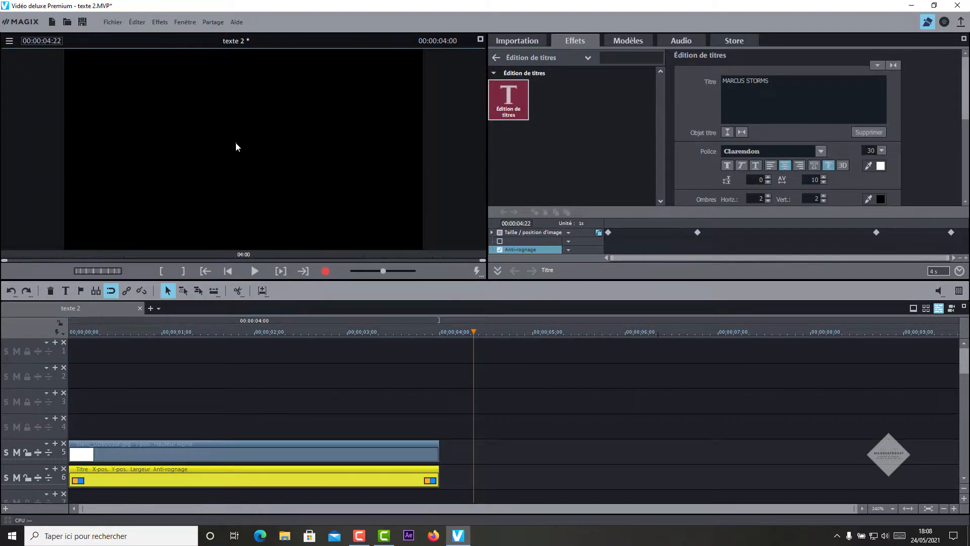
drag(672, 407, 245, 423)
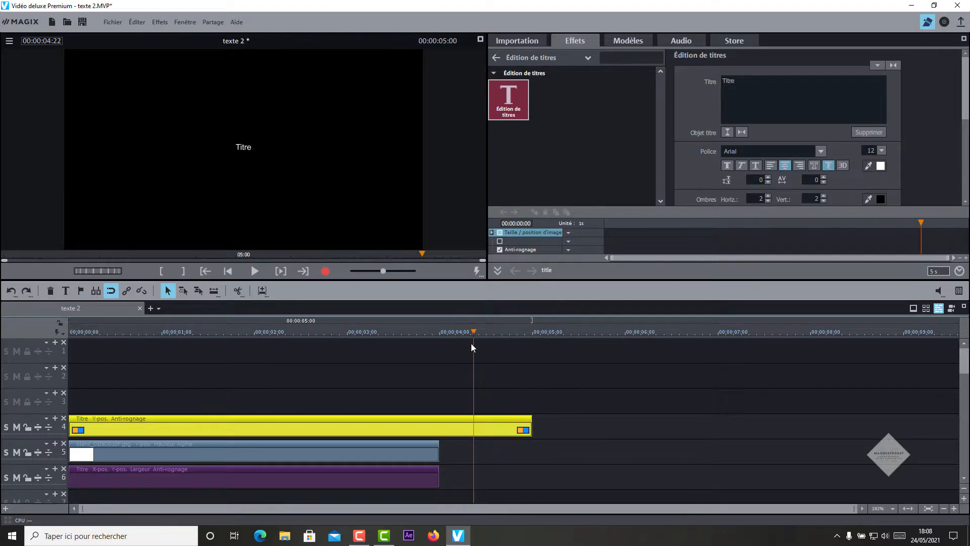
drag(463, 331, 440, 331)
drag(532, 431, 440, 431)
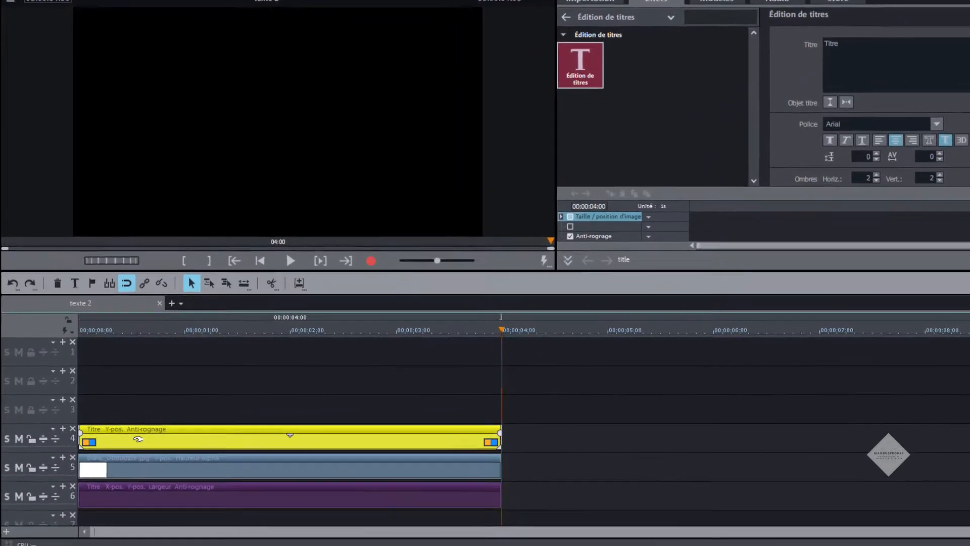
drag(120, 427, 147, 427)
drag(262, 492, 256, 492)
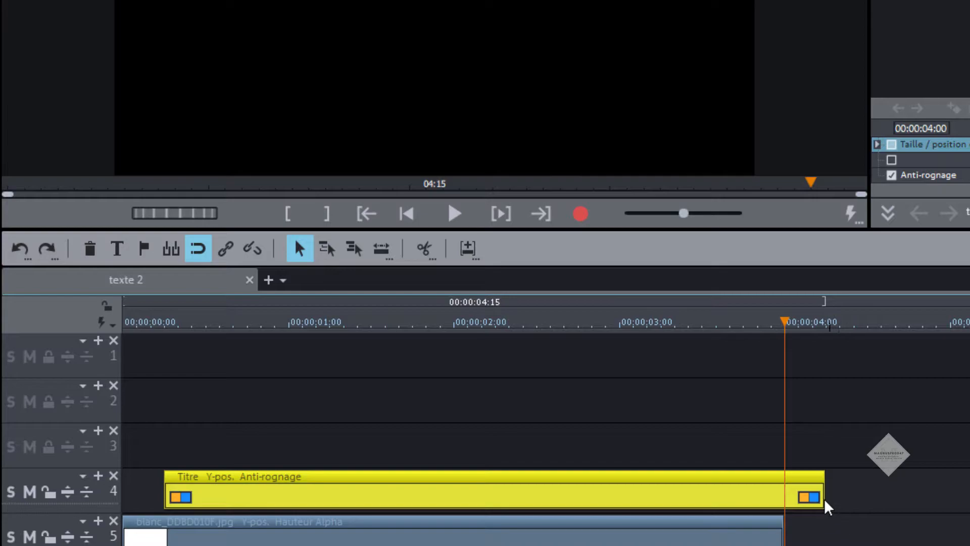
Step: Set the playhead to about 1.5 seconds and select the new title clip
key(u)
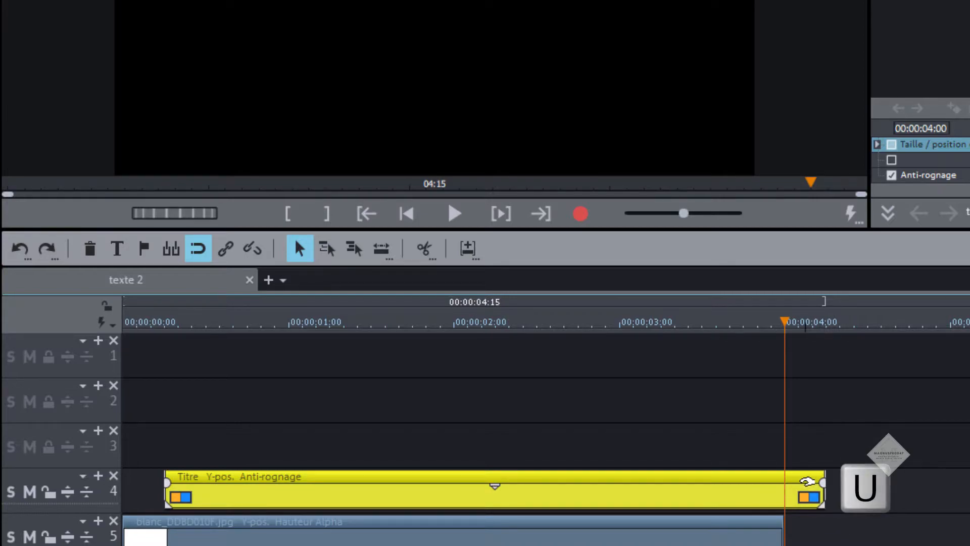
key(u)
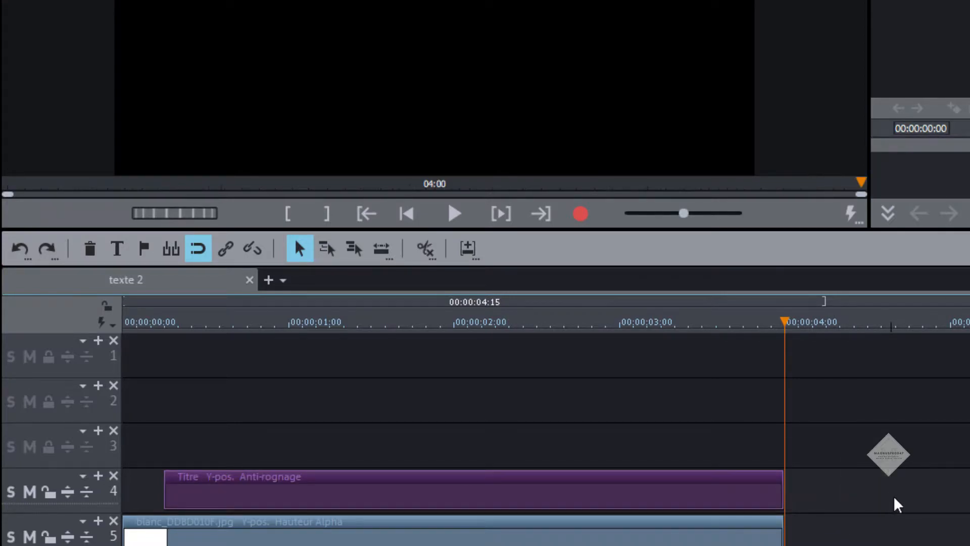
drag(785, 321, 387, 339)
click(466, 485)
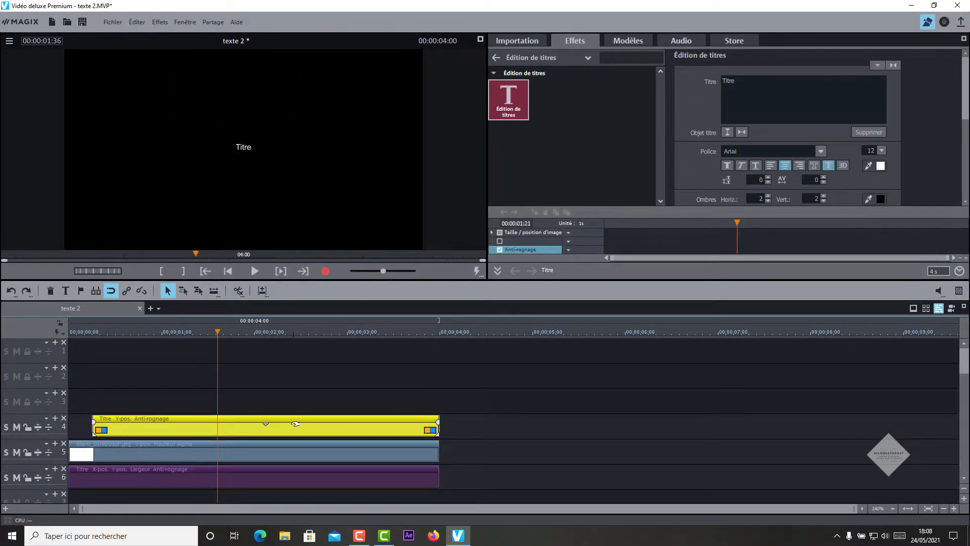
Step: Change the new title's text to 'Photographe' and mute tracks 6 and 5
drag(746, 82, 705, 78)
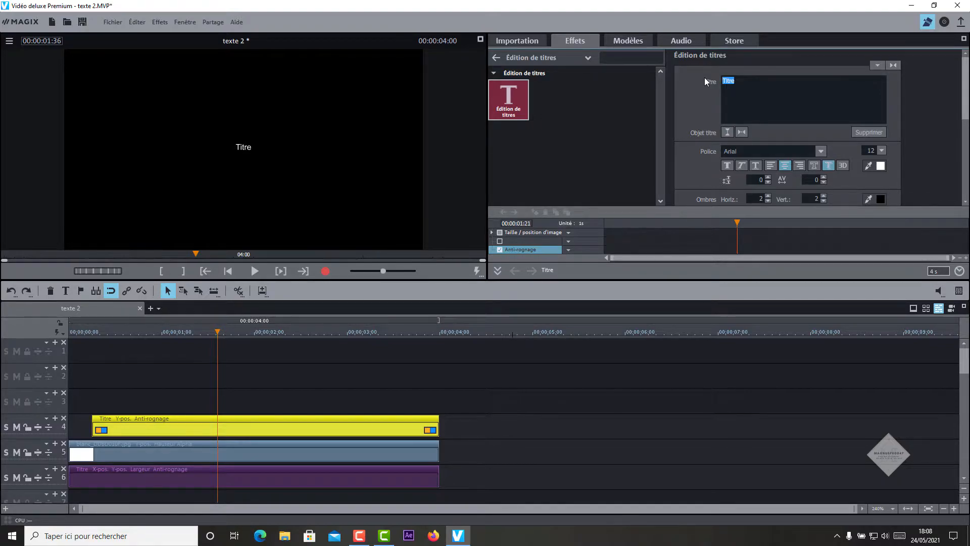
text(Photographe)
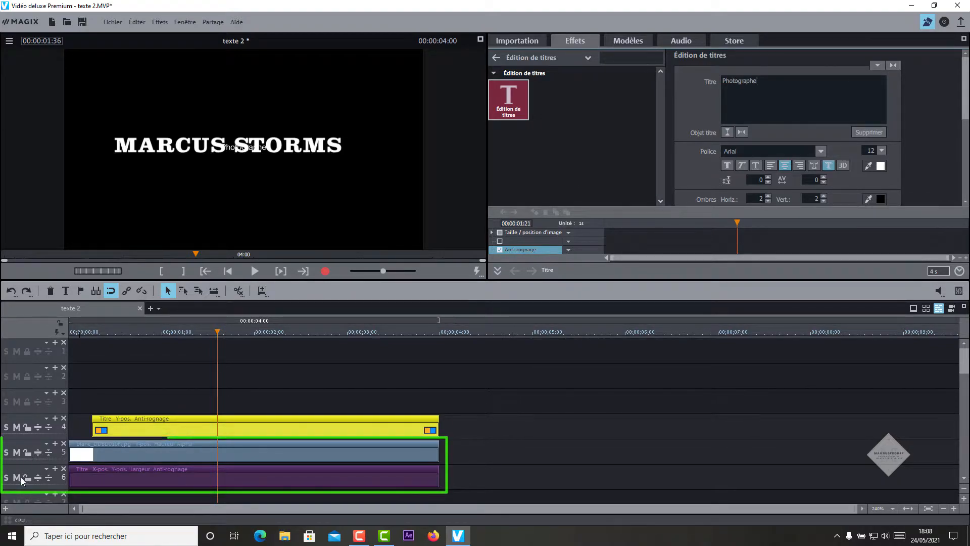
click(17, 477)
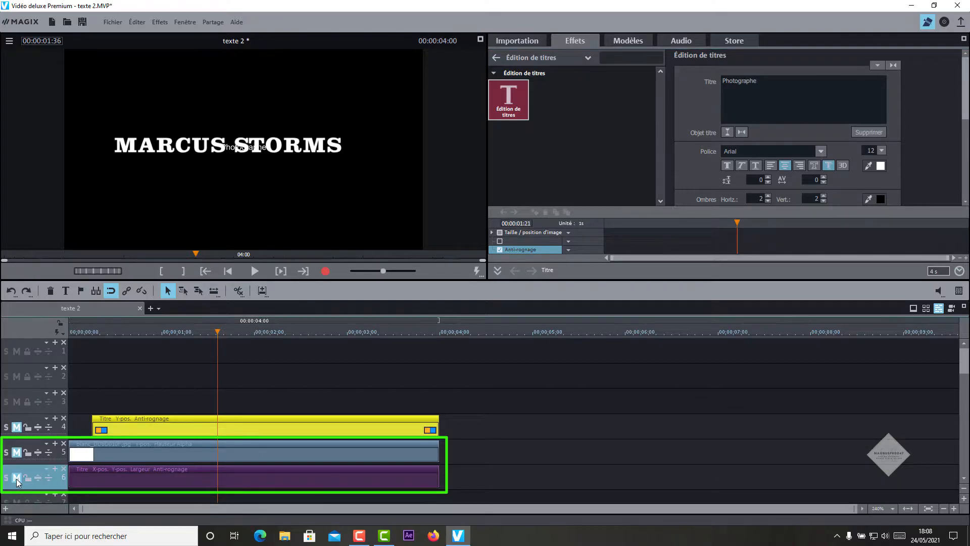
click(17, 454)
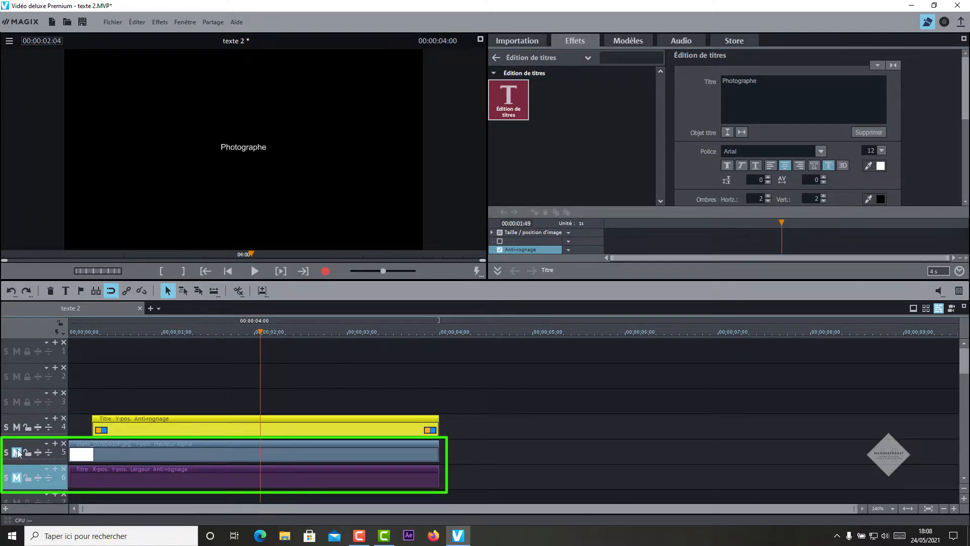
Step: Set the title font to Clarendon at size 20 and edit the character spacing
drag(759, 152, 694, 148)
text(clarendon)
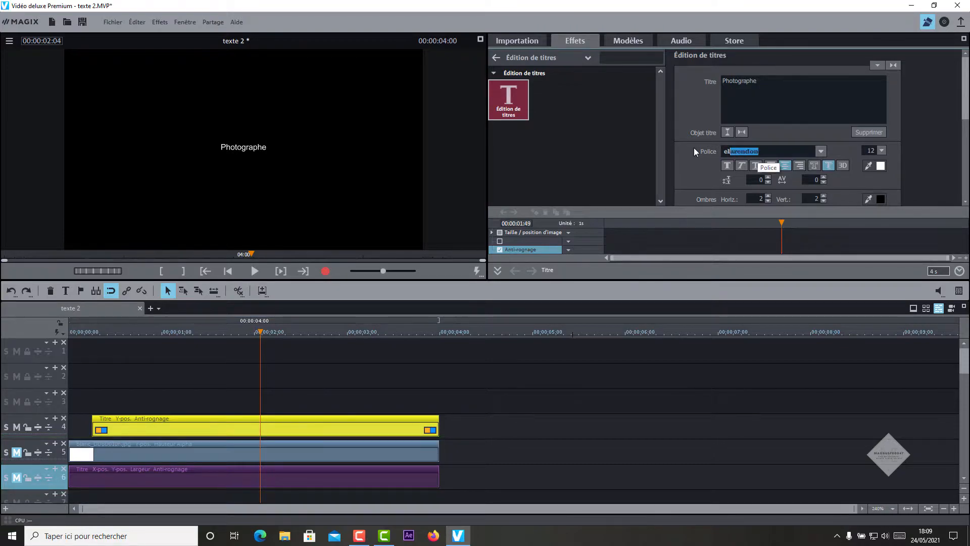
key(Tab)
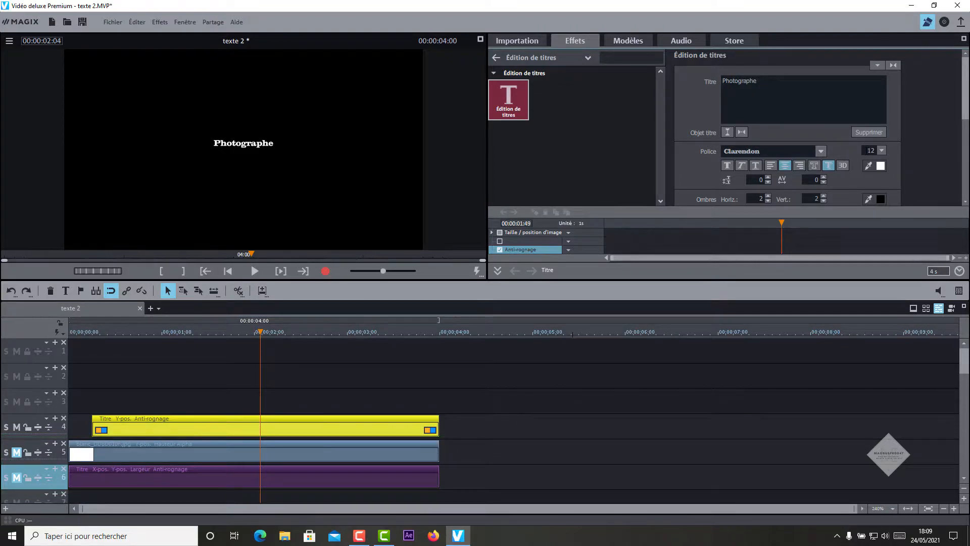
text(20)
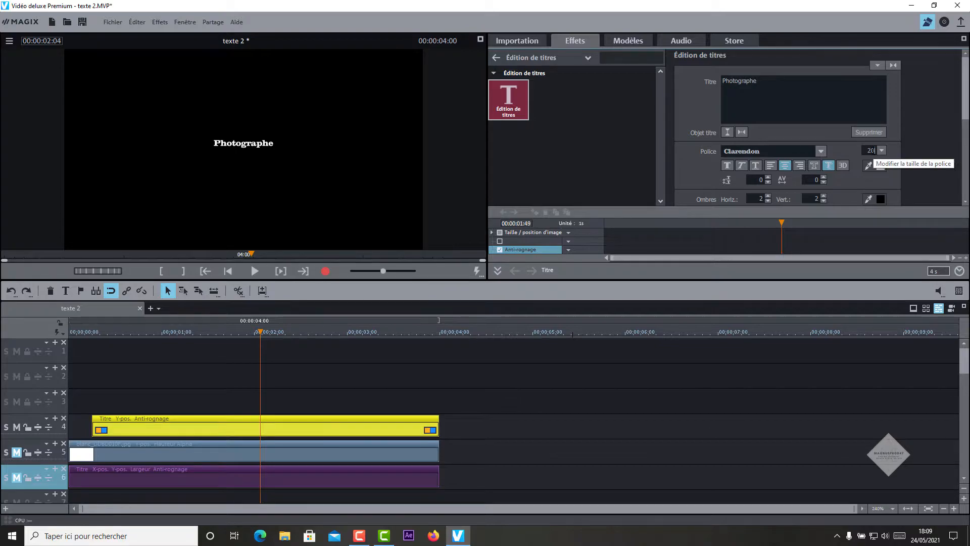
key(Return)
click(814, 181)
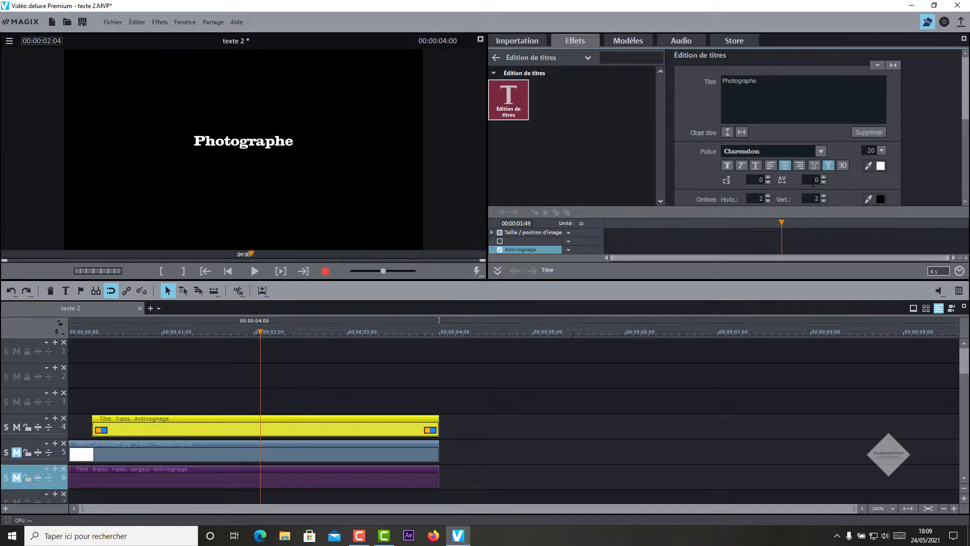
Step: In Position/Taille, switch to percent values and move the Photographe title to 43% left, 58% top
text(1)
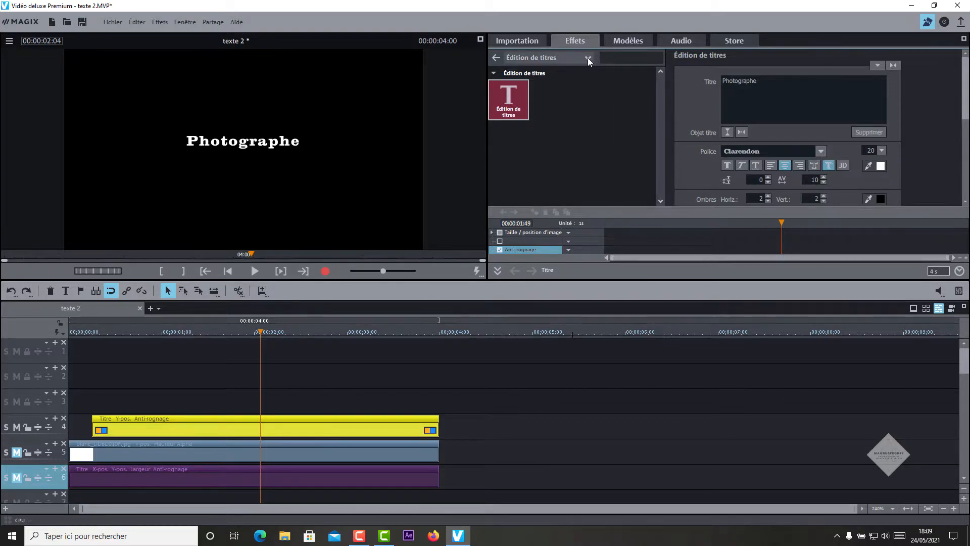
click(587, 58)
click(540, 96)
click(503, 101)
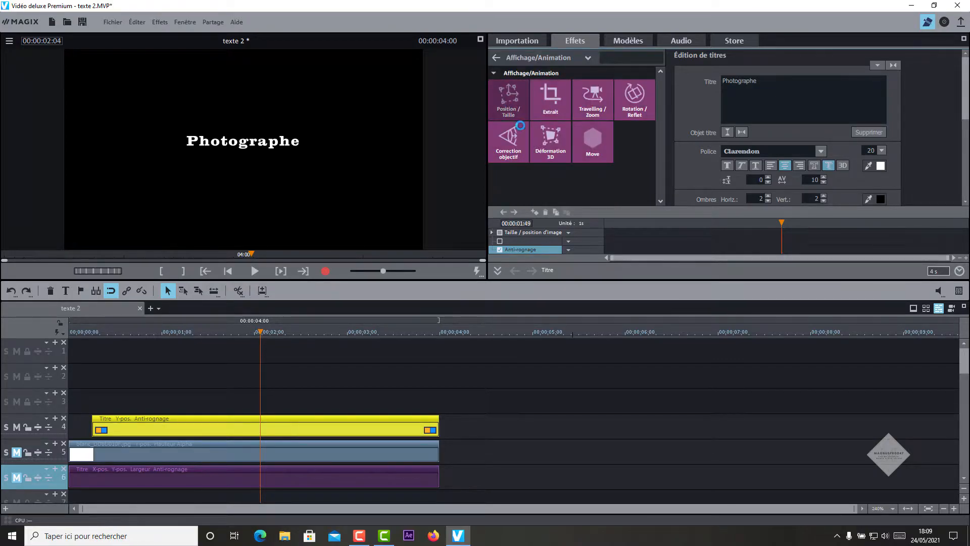
click(721, 95)
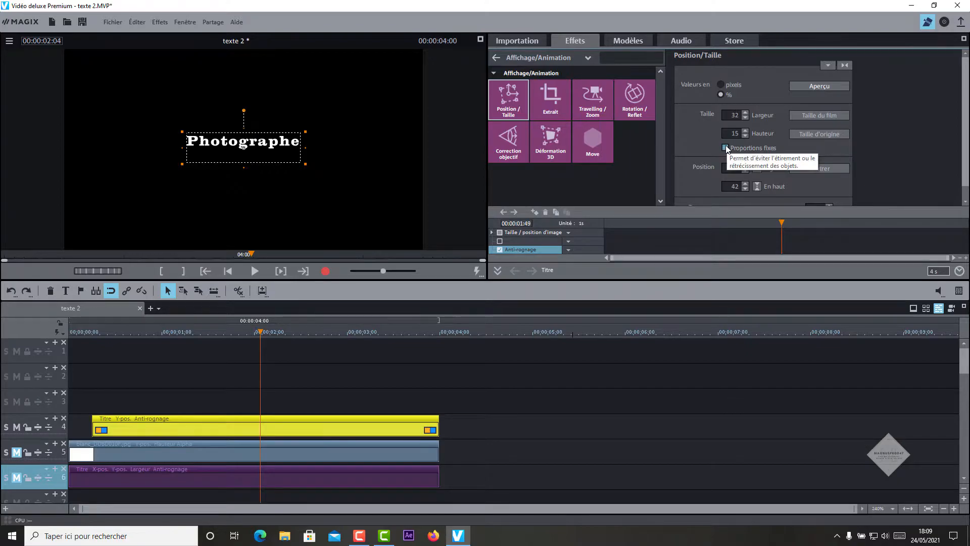
double_click(735, 115)
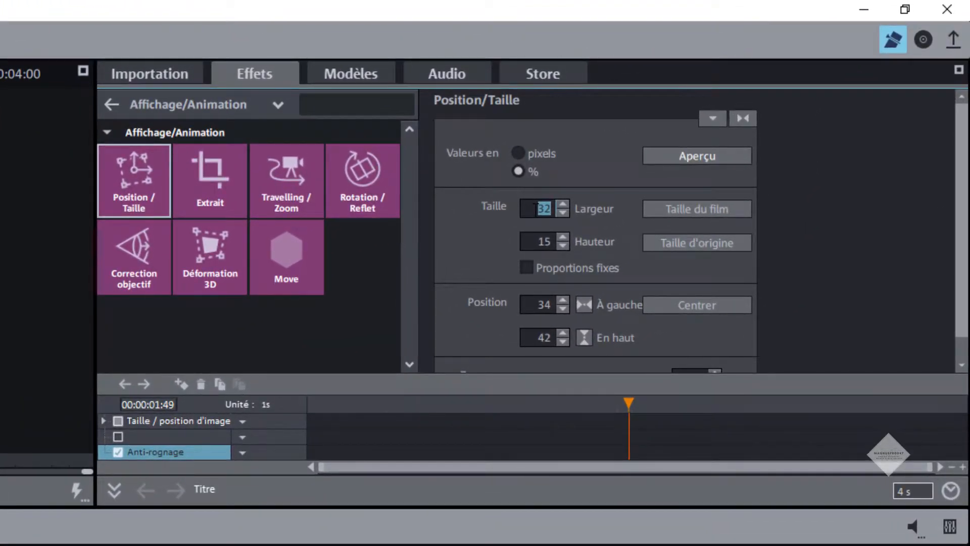
click(535, 207)
double_click(535, 305)
text(43)
double_click(536, 333)
text(58)
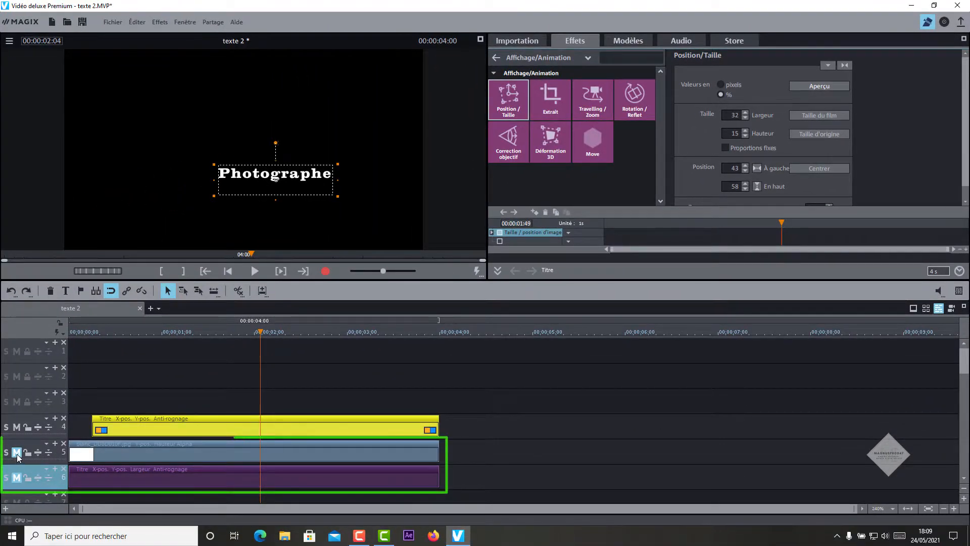
click(17, 453)
click(16, 480)
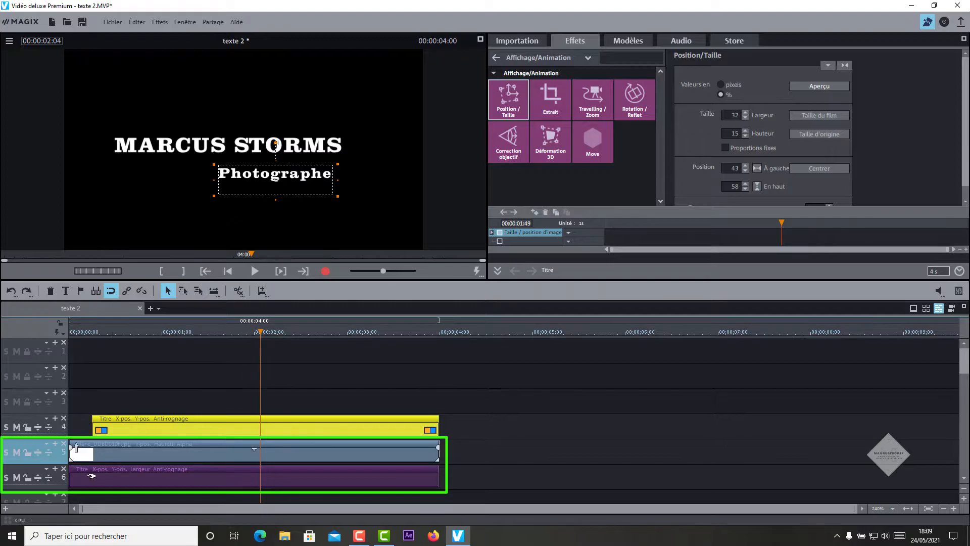
mouse_move(258, 331)
mouse_down()
mouse_move(61, 352)
mouse_move(260, 386)
mouse_move(44, 365)
mouse_up()
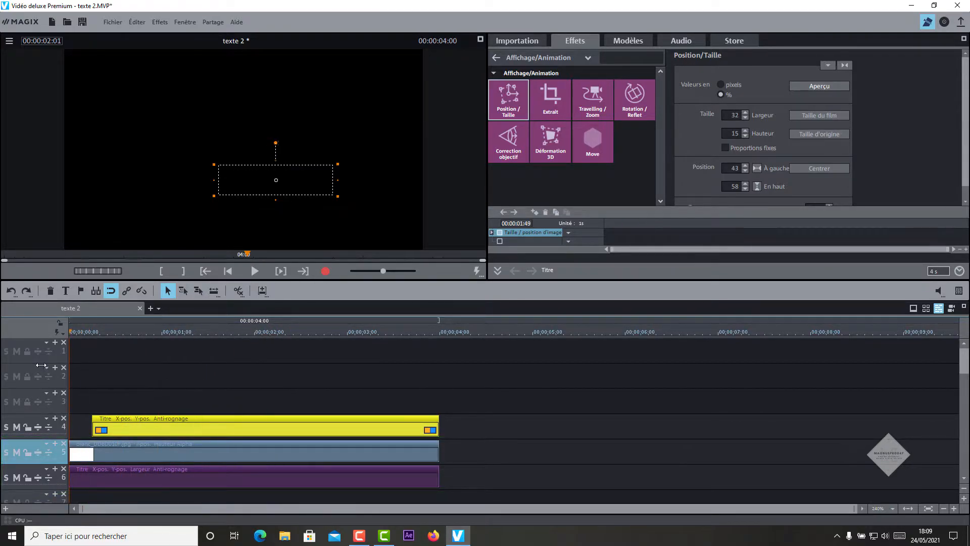
click(252, 271)
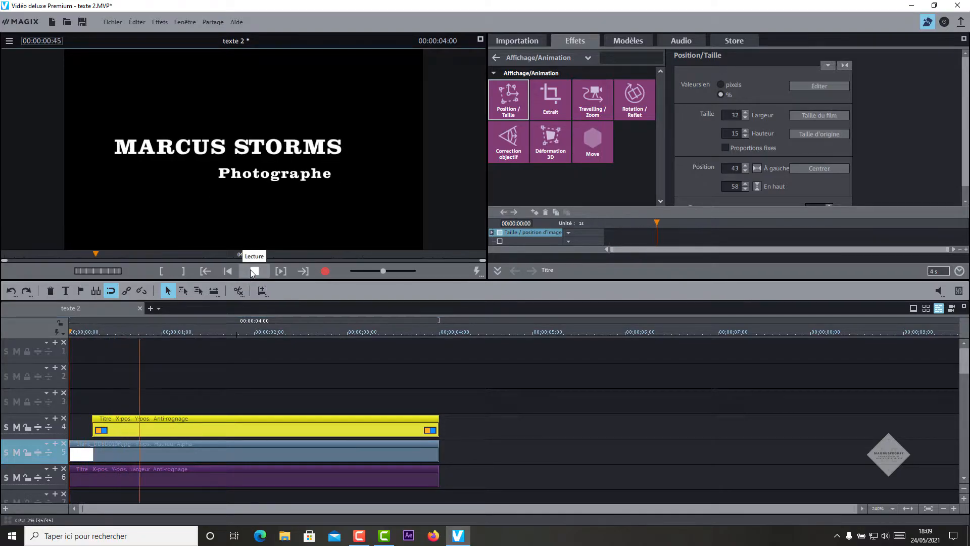
click(251, 271)
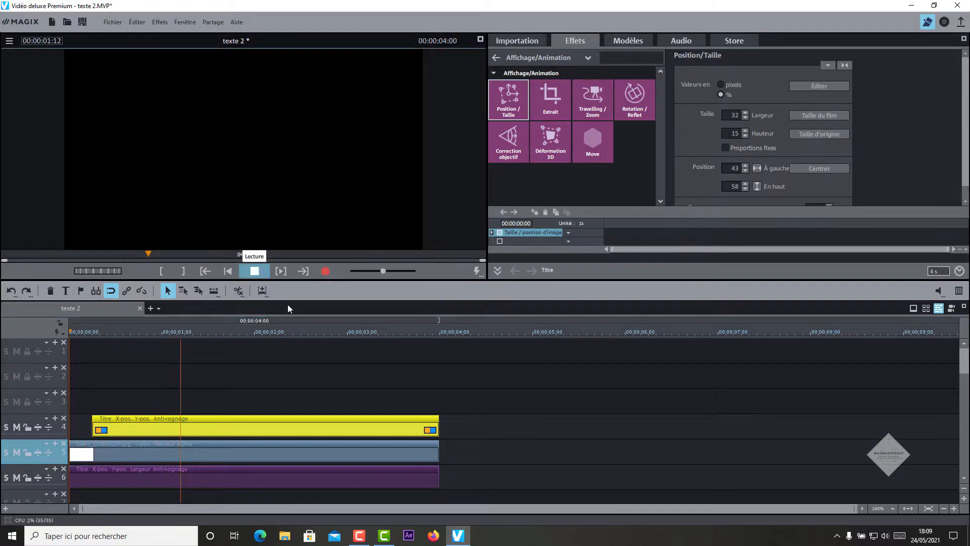
click(258, 332)
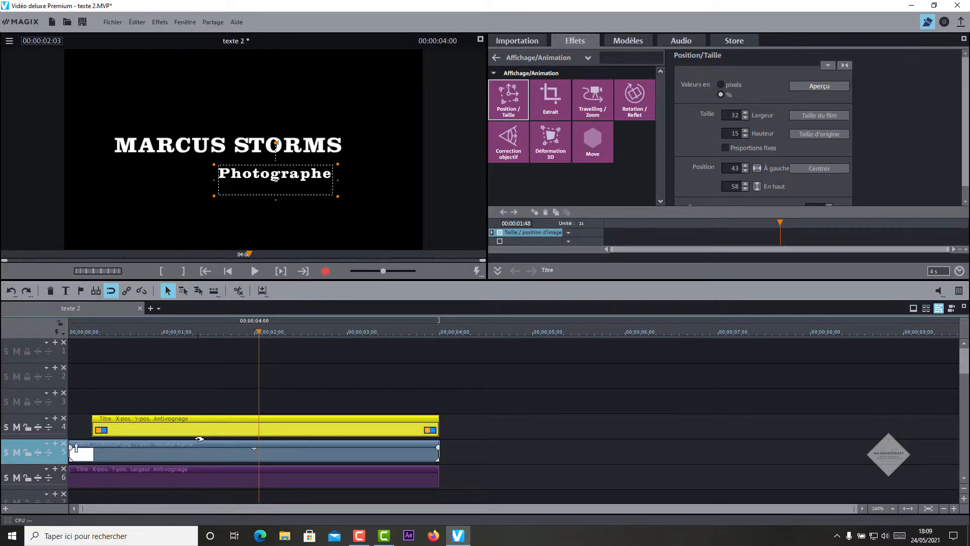
click(172, 332)
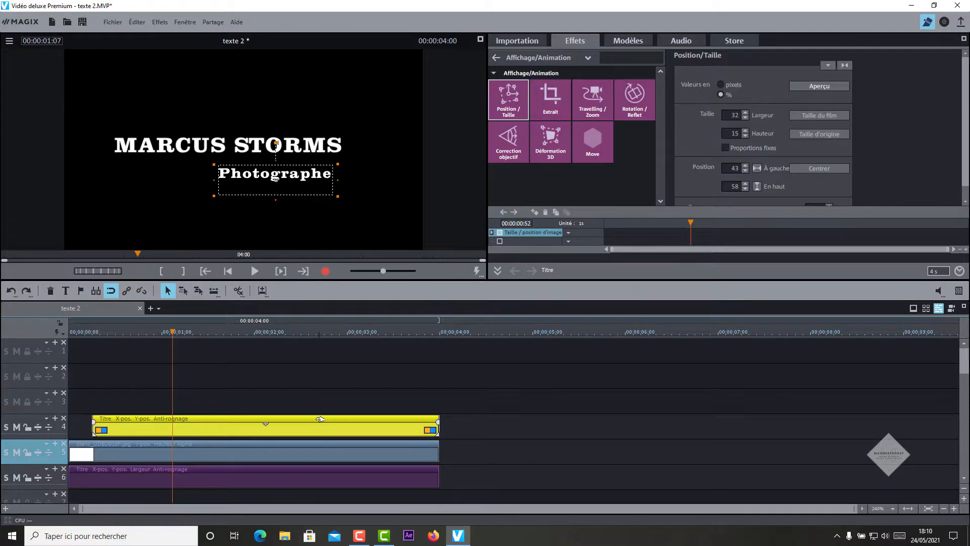
click(523, 43)
mouse_move(586, 96)
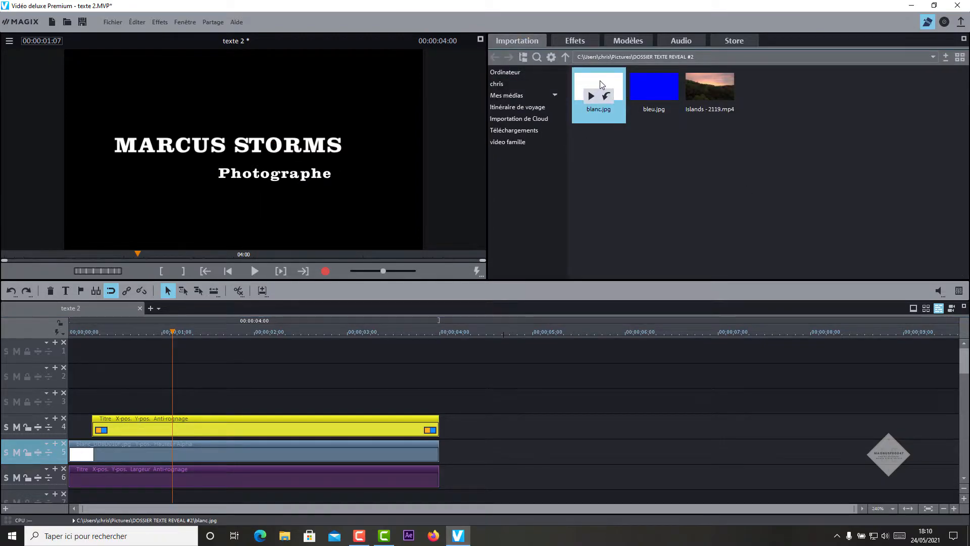
drag(602, 85, 135, 405)
drag(462, 401, 439, 400)
click(478, 411)
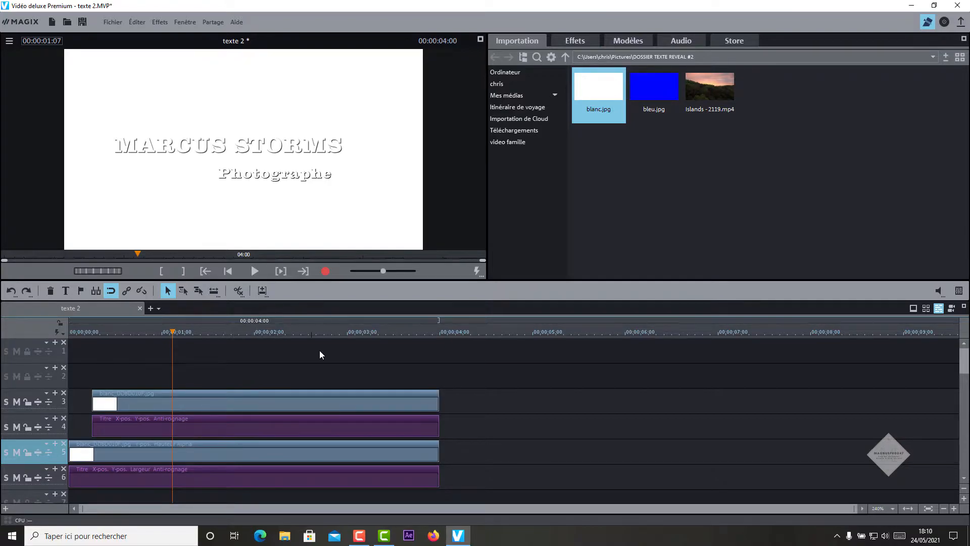
click(280, 405)
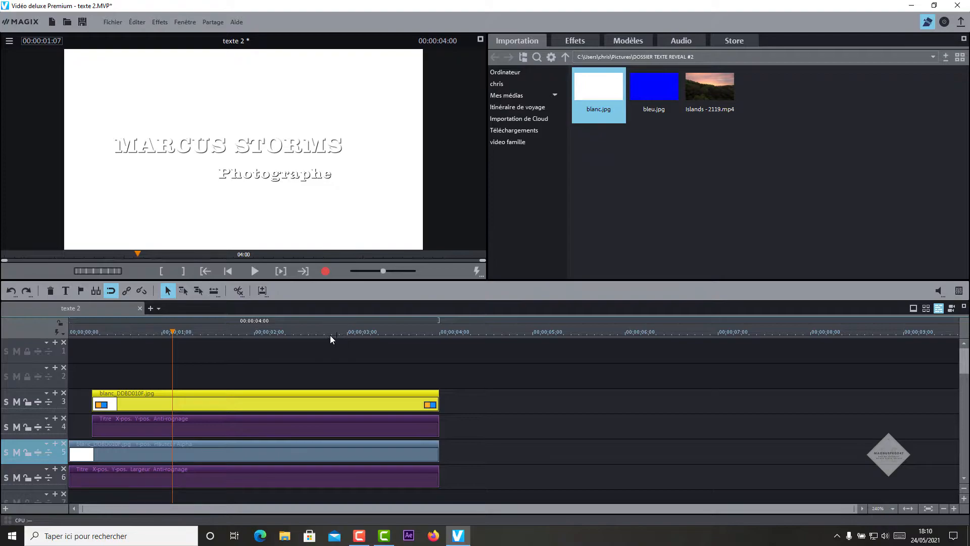
Step: Cut the blanc.jpg clip on track 3 at 00:00:02:36 and select its first part
click(293, 334)
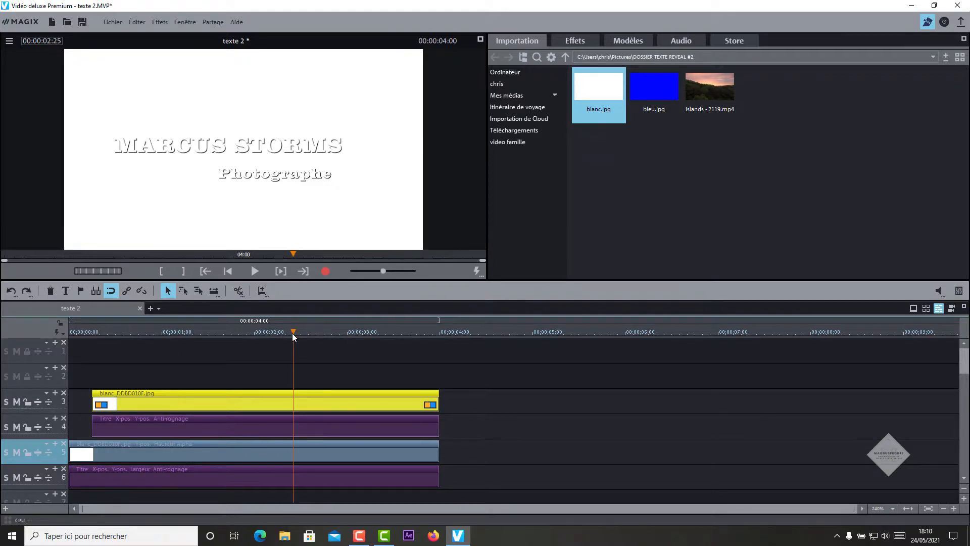
drag(294, 332, 310, 333)
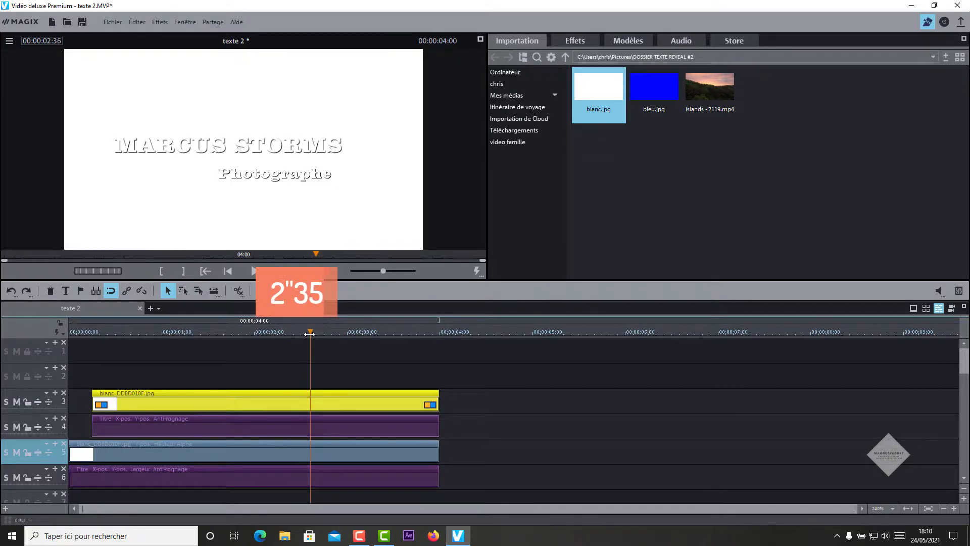
key(t)
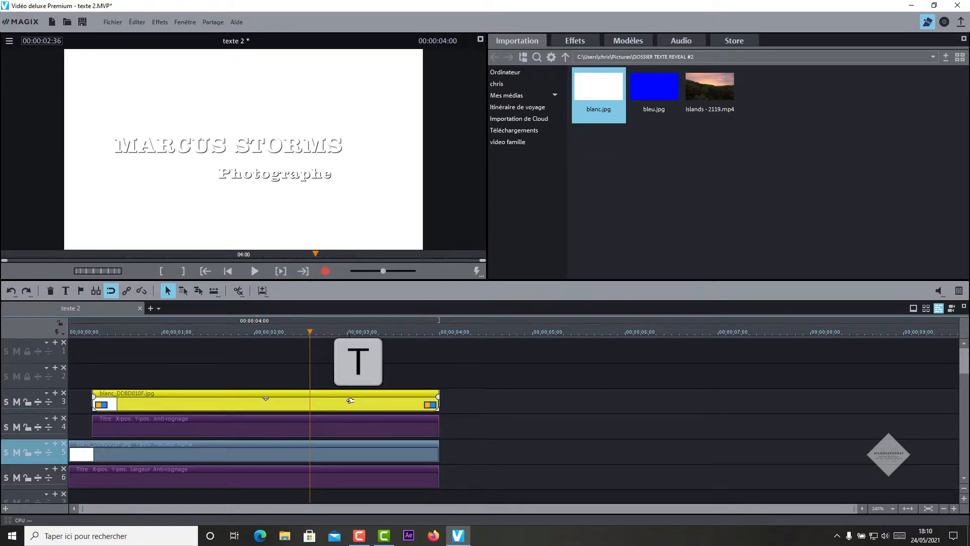
key(t)
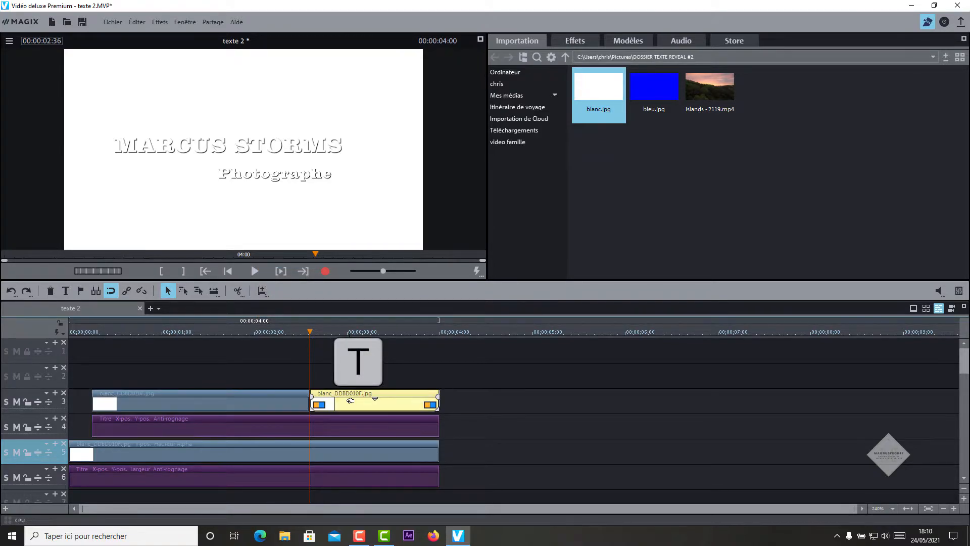
click(273, 392)
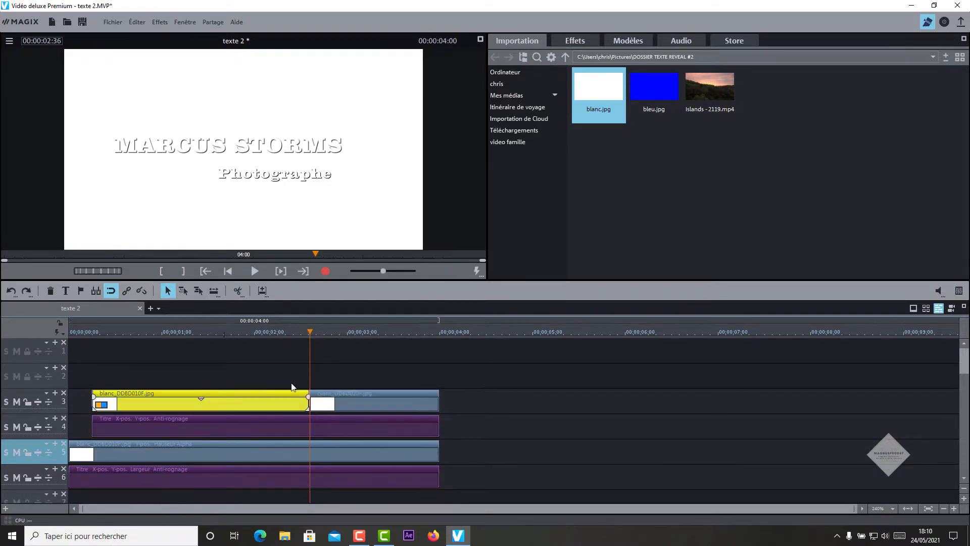
drag(307, 334, 216, 334)
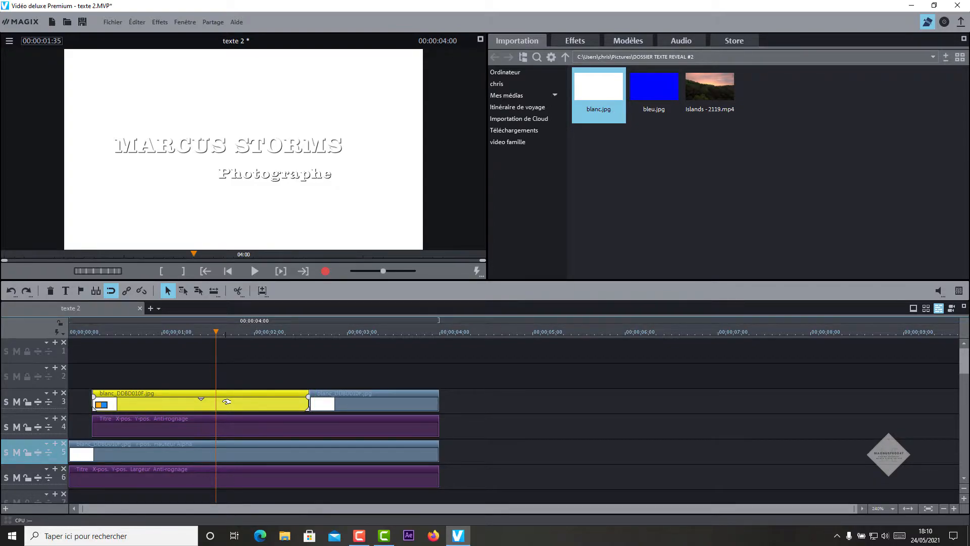
Step: Resize the first white clip to 37% wide, 9% high, placed at 41% left, 70% top
click(576, 40)
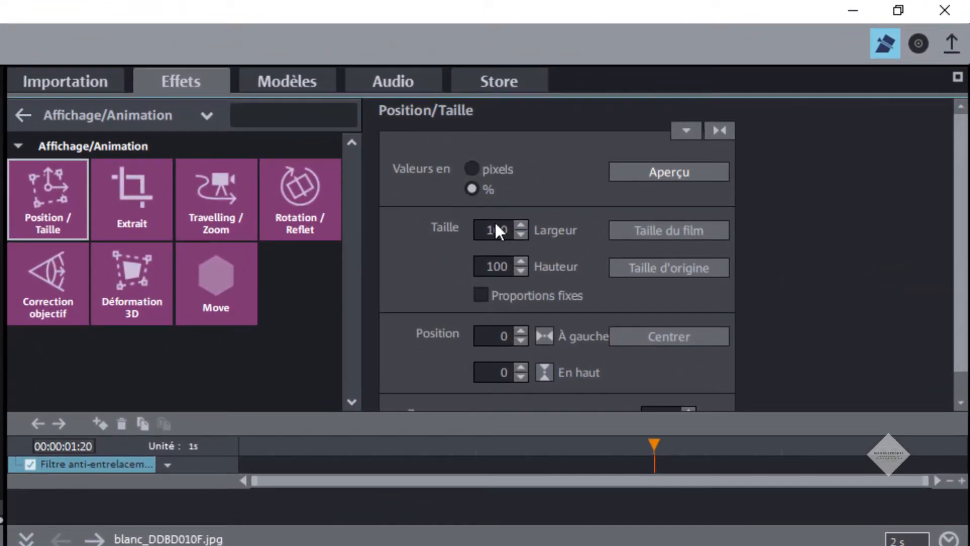
double_click(490, 233)
text(37)
key(Return)
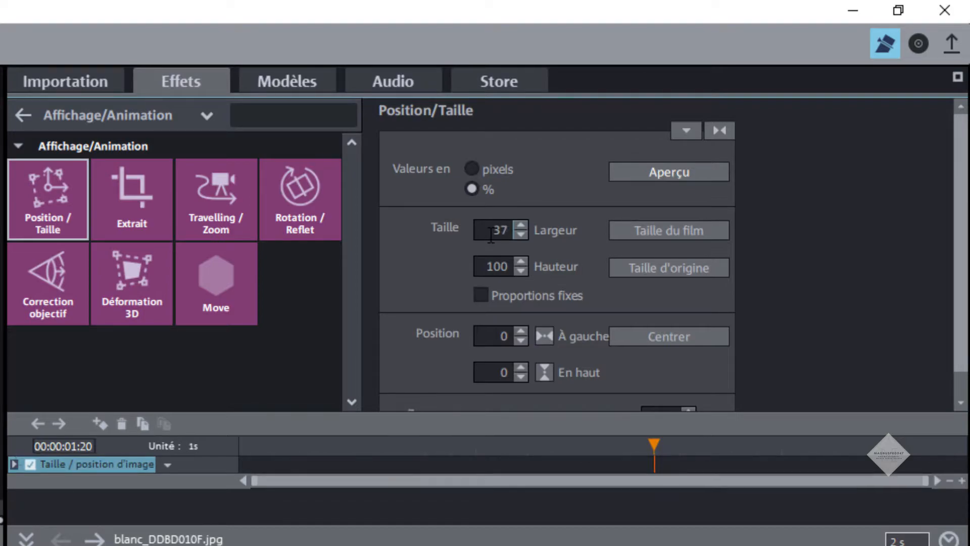
double_click(491, 267)
text(9)
double_click(494, 336)
text(41)
double_click(488, 374)
text(70)
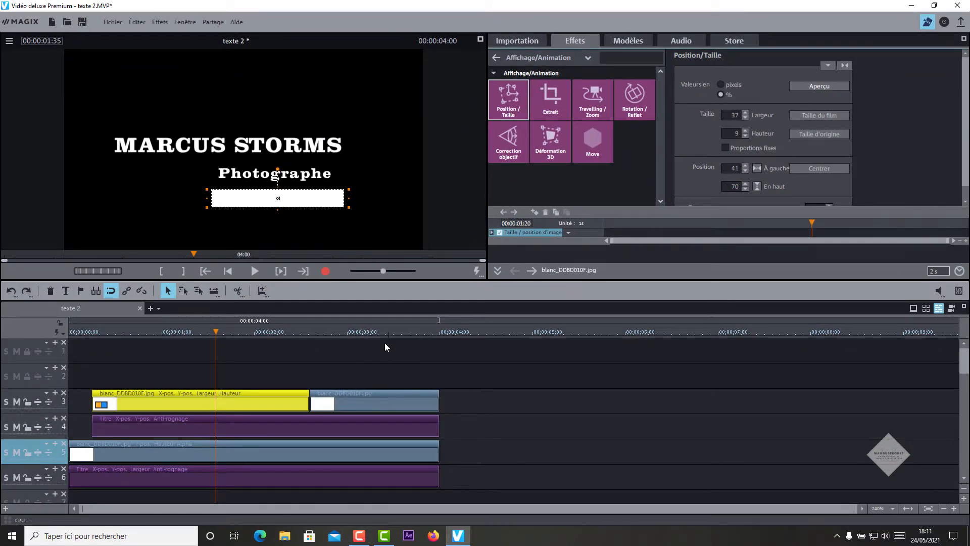
Step: Set the second white clip to 37% wide, 15% high, at 41% left, 39% top
click(376, 332)
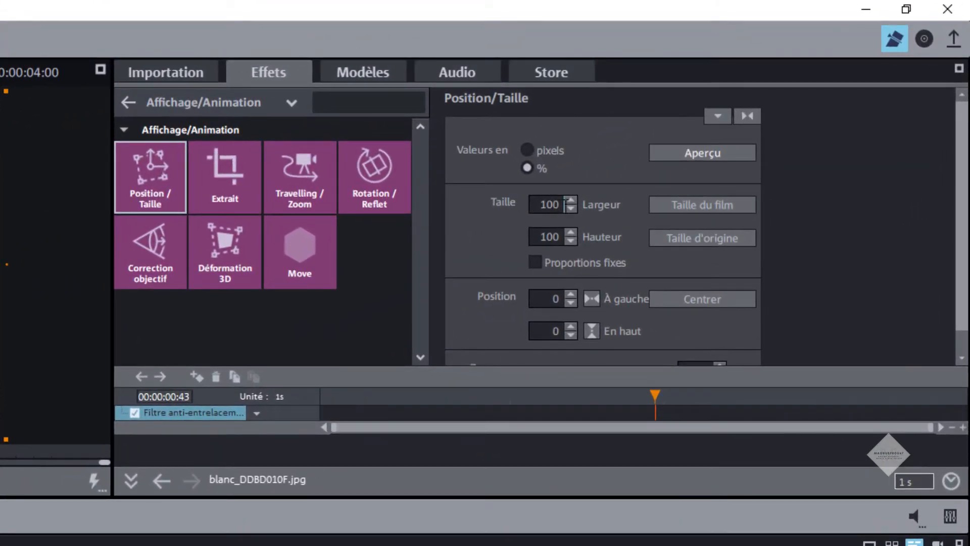
double_click(550, 204)
text(37)
double_click(542, 236)
text(15)
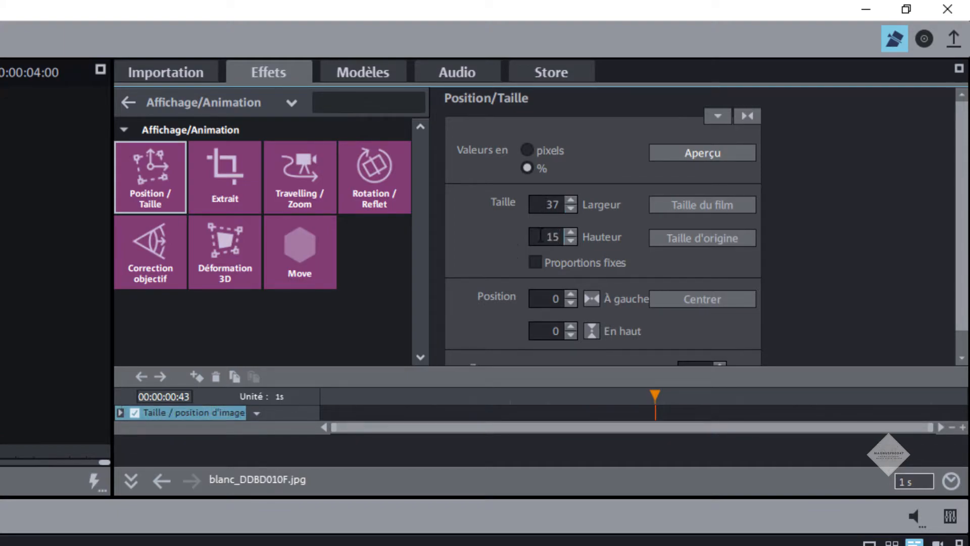
double_click(543, 298)
text(41)
double_click(550, 336)
text(39)
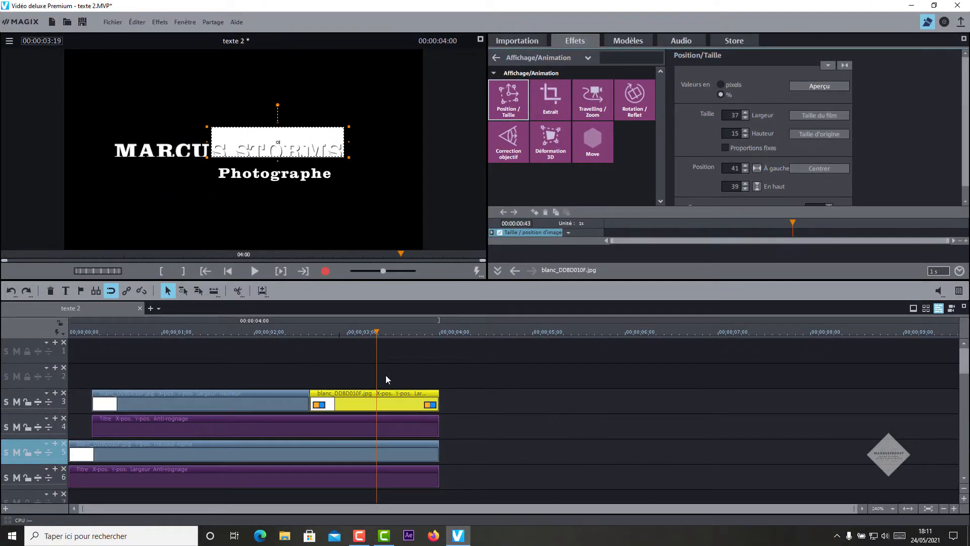
click(206, 399)
click(328, 399)
drag(378, 333, 234, 366)
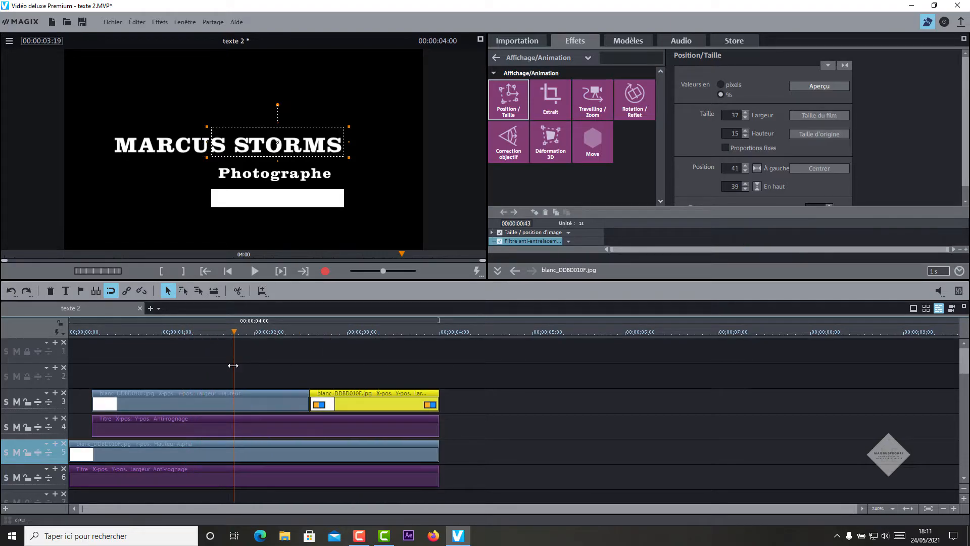
Step: Apply the Alpha chroma key from Effets vidéo > Chrominance to both white clips on track 3
click(259, 399)
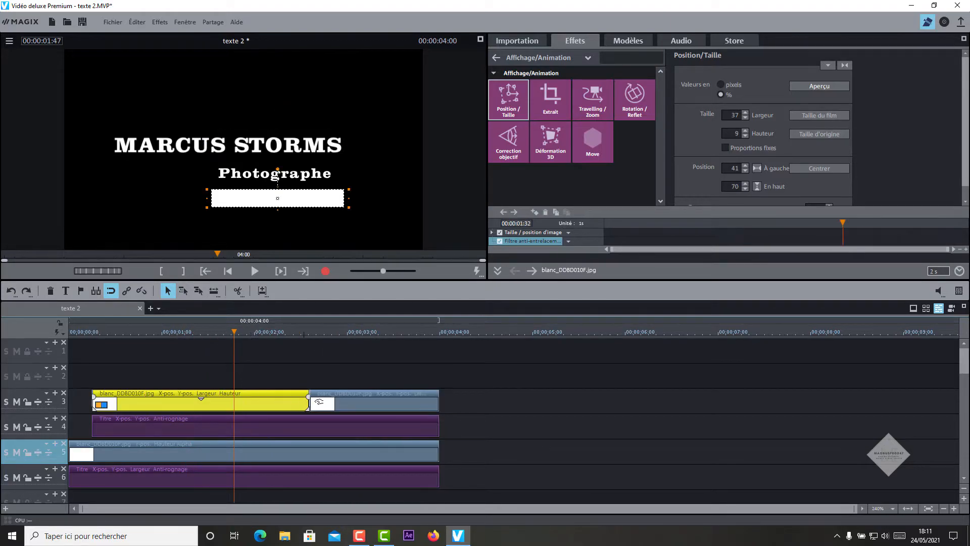
click(581, 59)
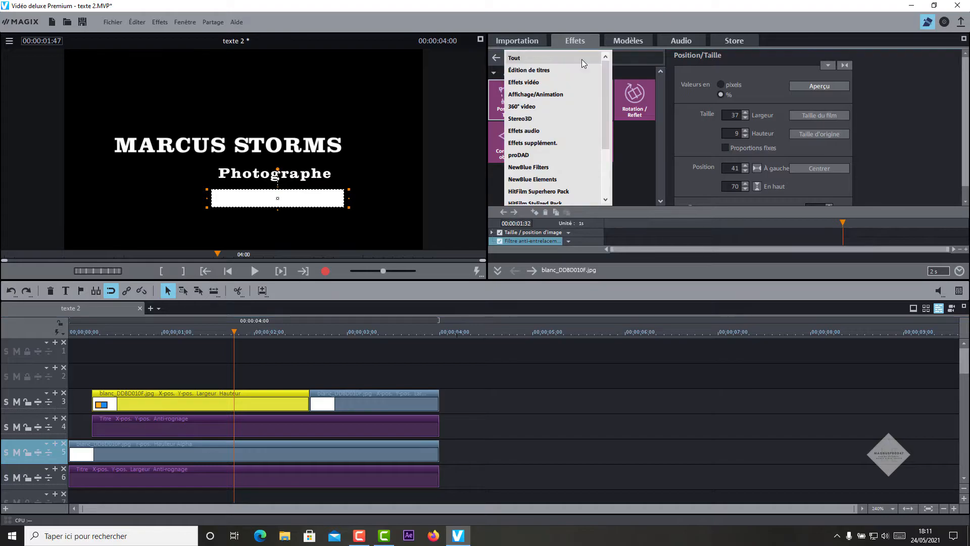
click(550, 82)
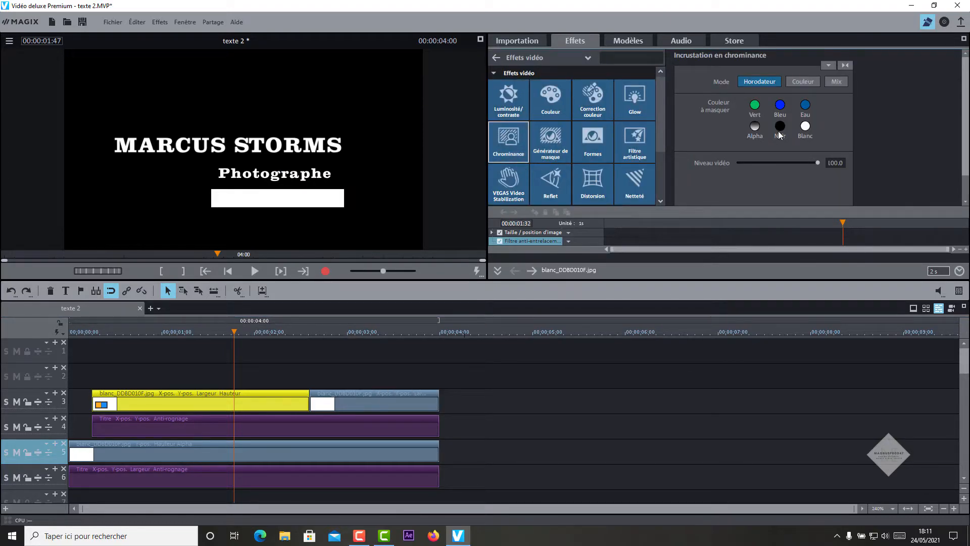
click(755, 126)
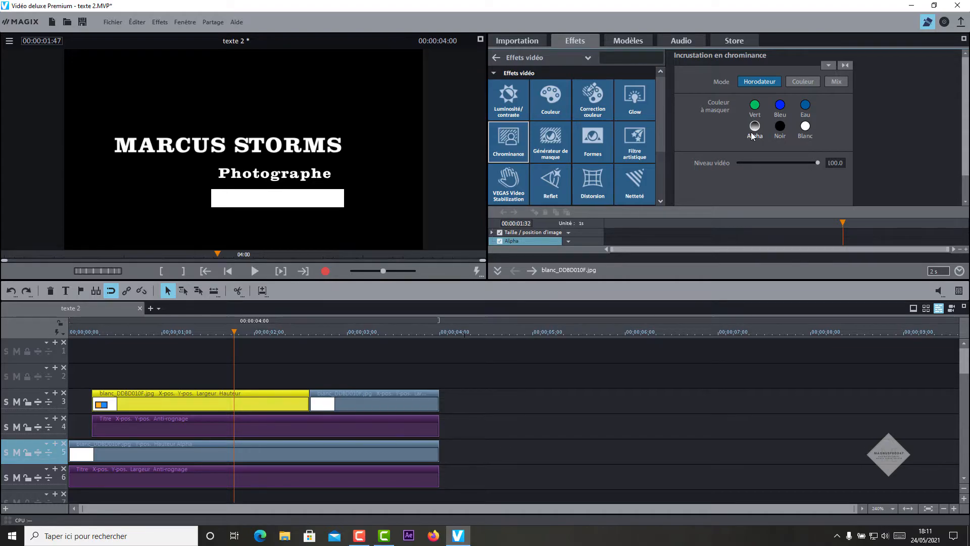
click(389, 333)
click(381, 398)
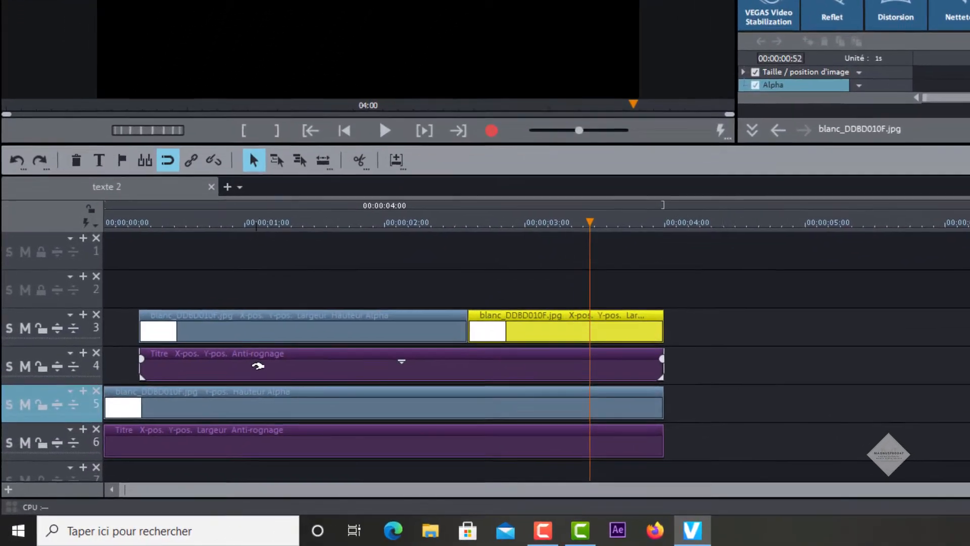
click(182, 326)
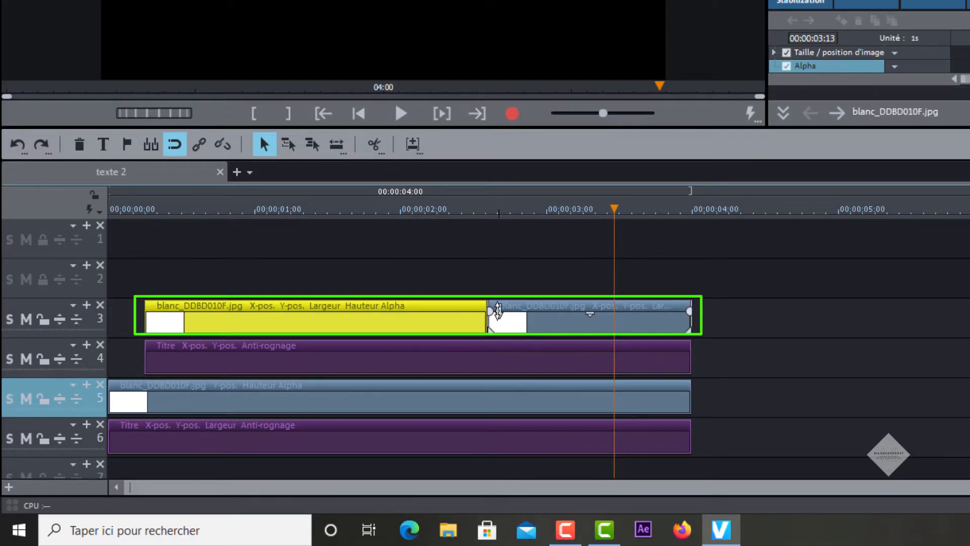
click(498, 311)
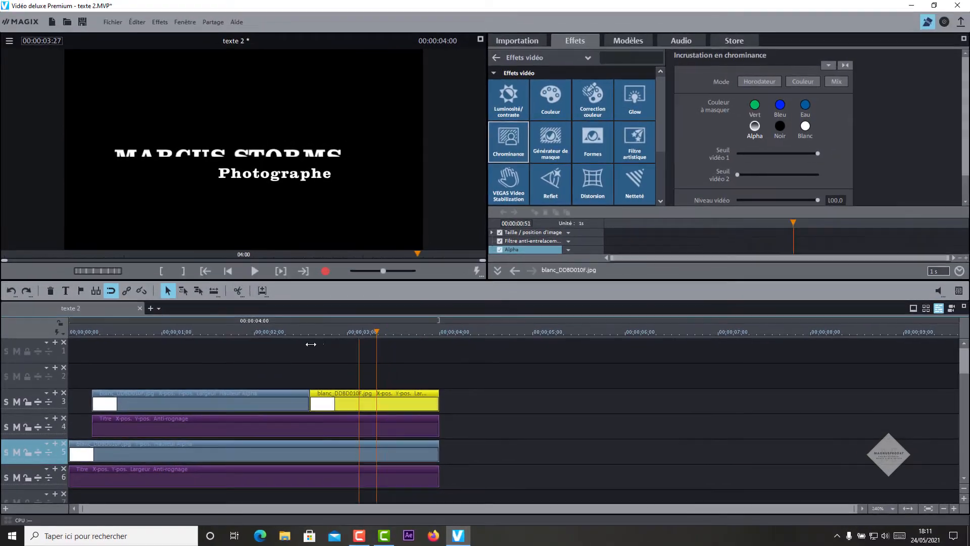
click(153, 332)
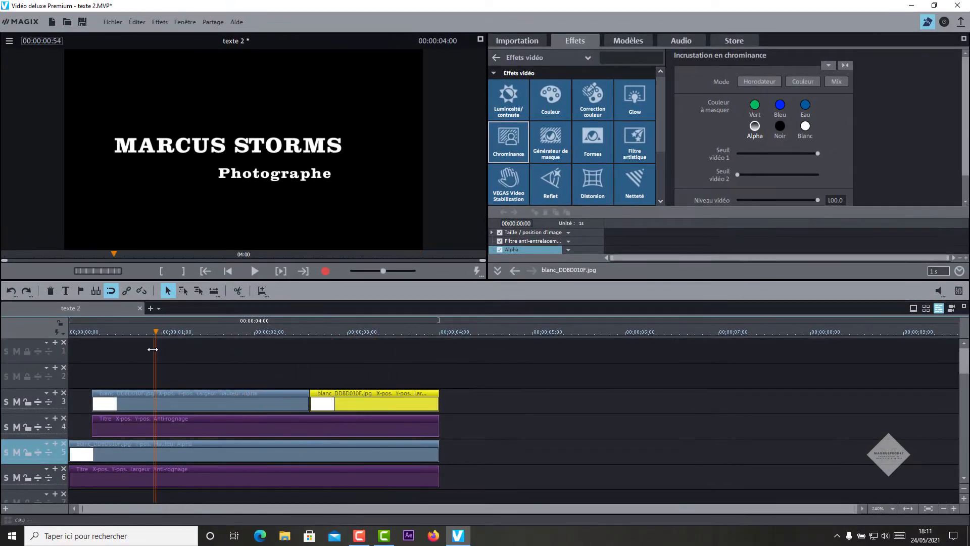
Step: Open Position/Taille for the Photographe title with percent values and unlocked width-height proportions
click(239, 423)
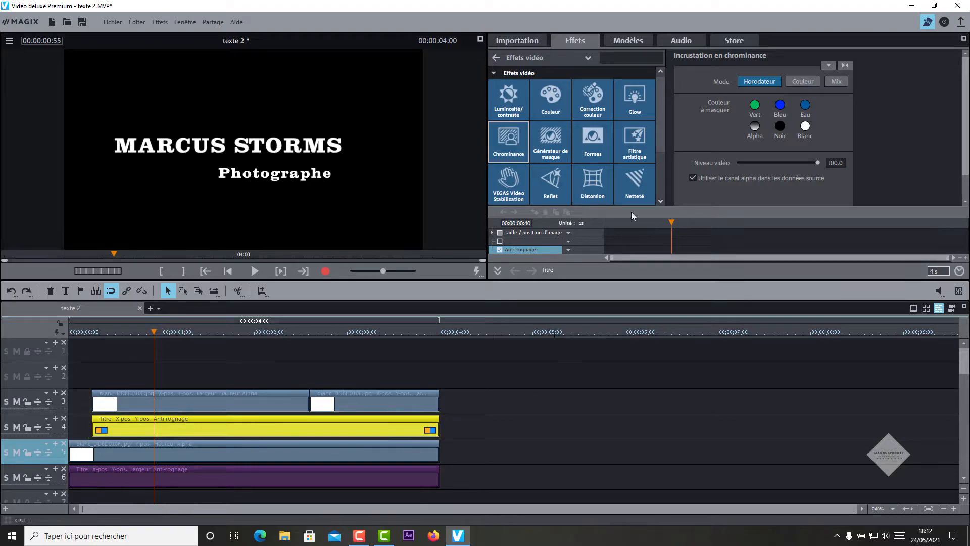
click(576, 58)
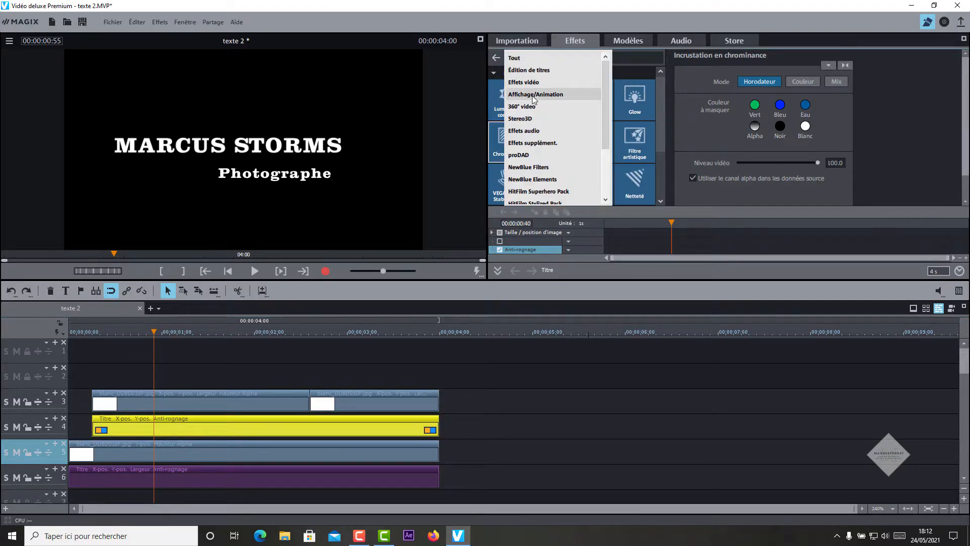
click(532, 95)
click(512, 111)
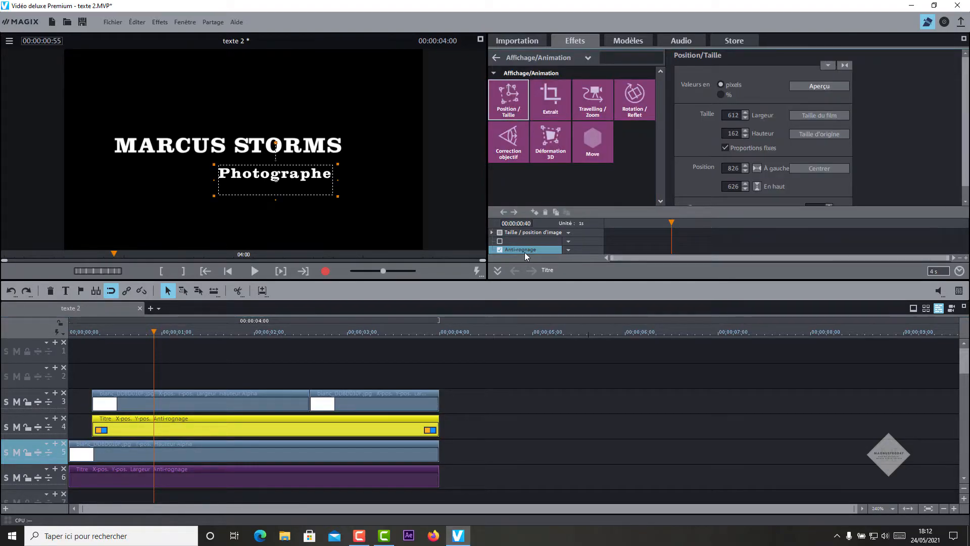
drag(671, 223, 680, 222)
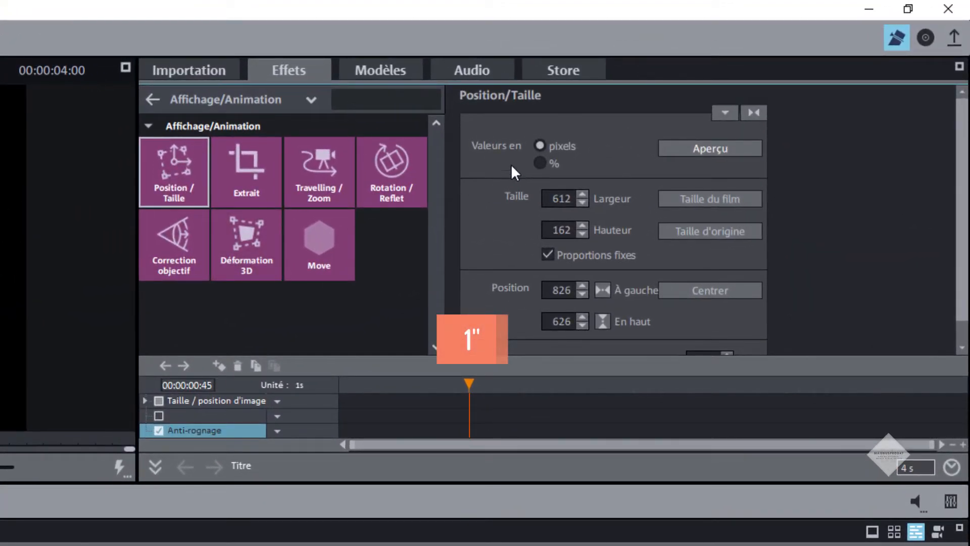
click(540, 162)
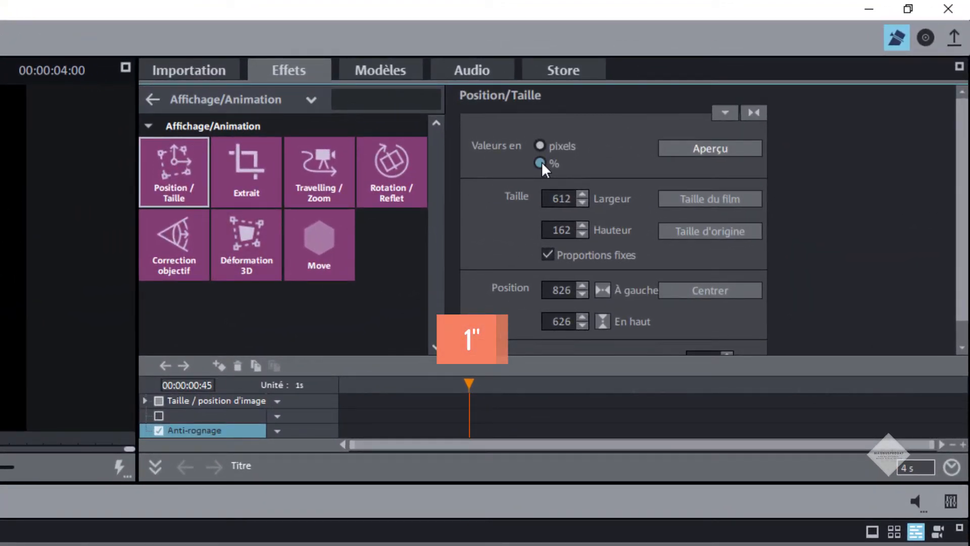
click(548, 255)
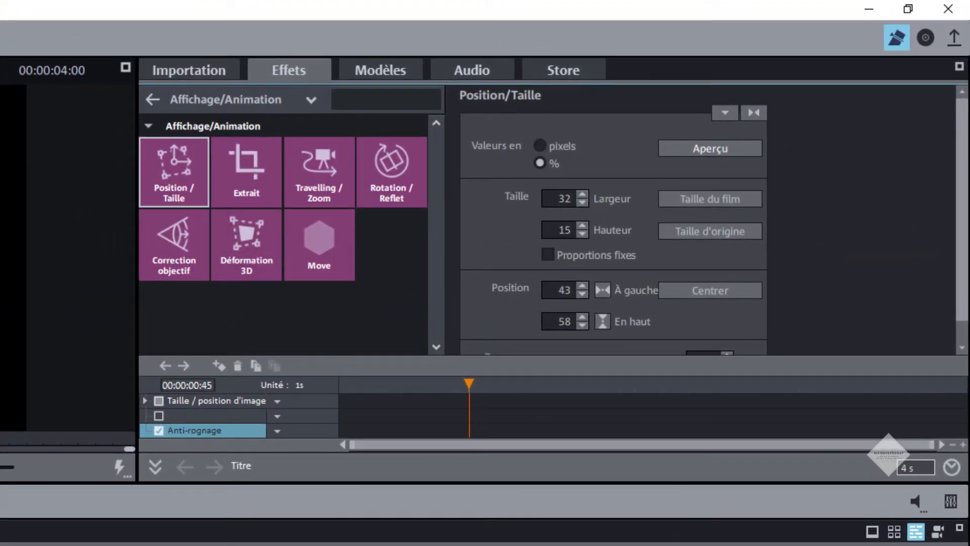
Step: Add a Bézier keyframe and set the title's top position to 69% at the clip start
click(219, 366)
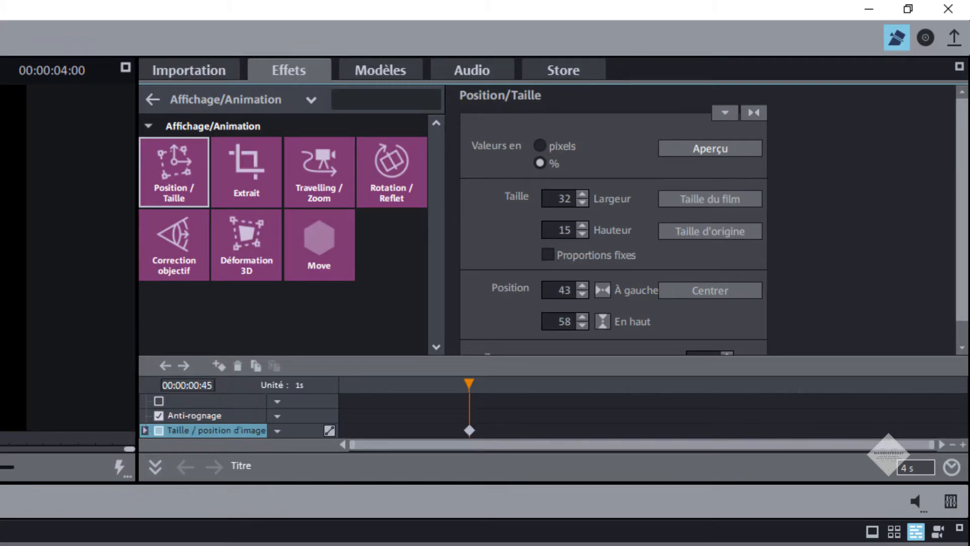
click(329, 430)
drag(467, 383, 345, 382)
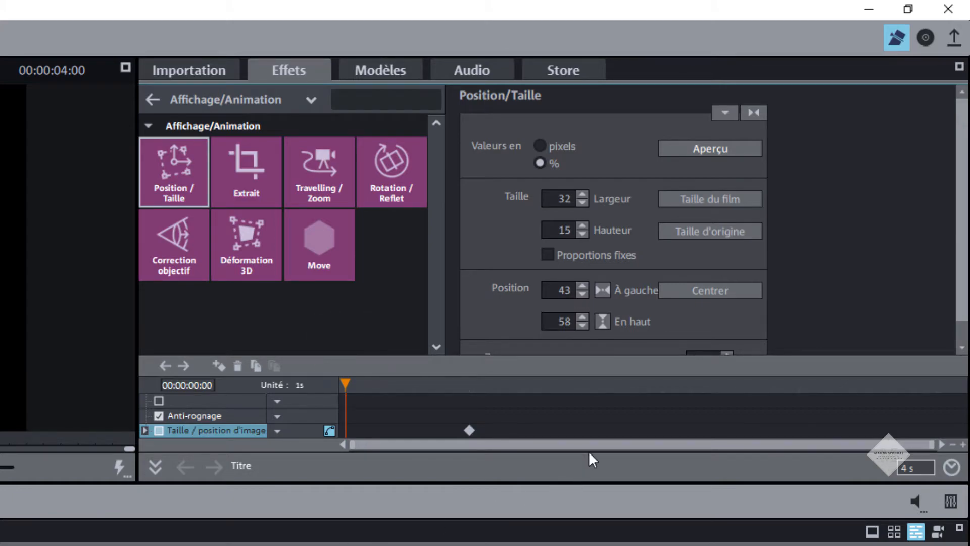
double_click(554, 320)
text(69)
key(Return)
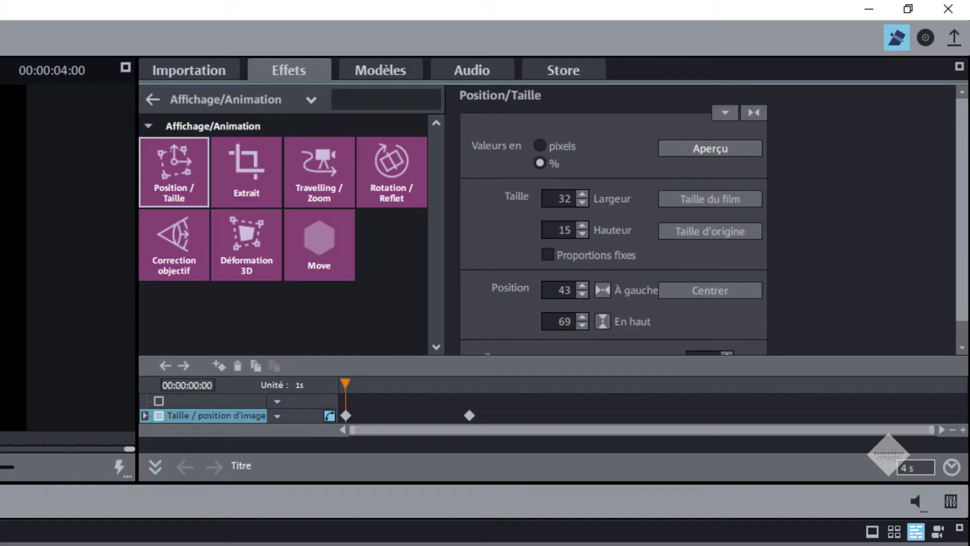
Step: Keyframe the title at 3 s, set its top to 45% at the end, and preview
click(802, 384)
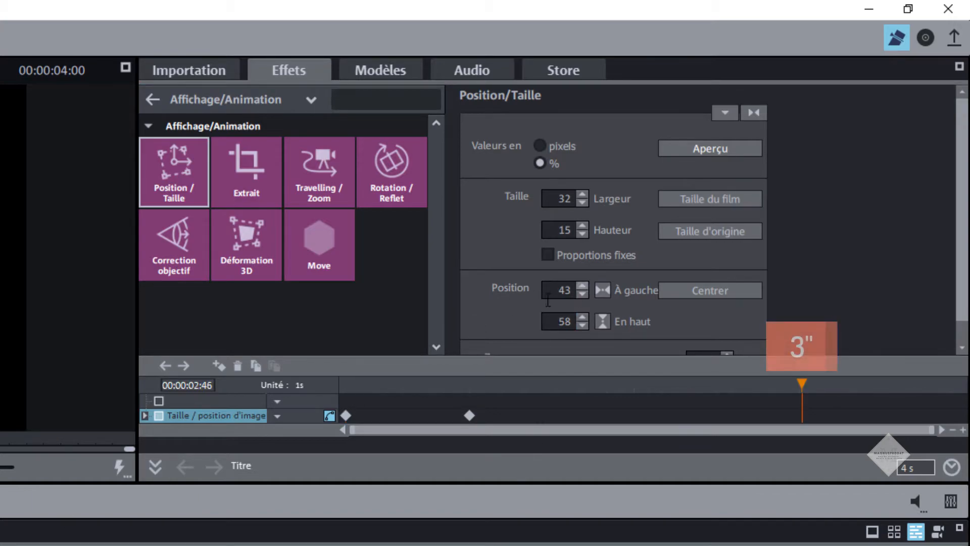
click(219, 366)
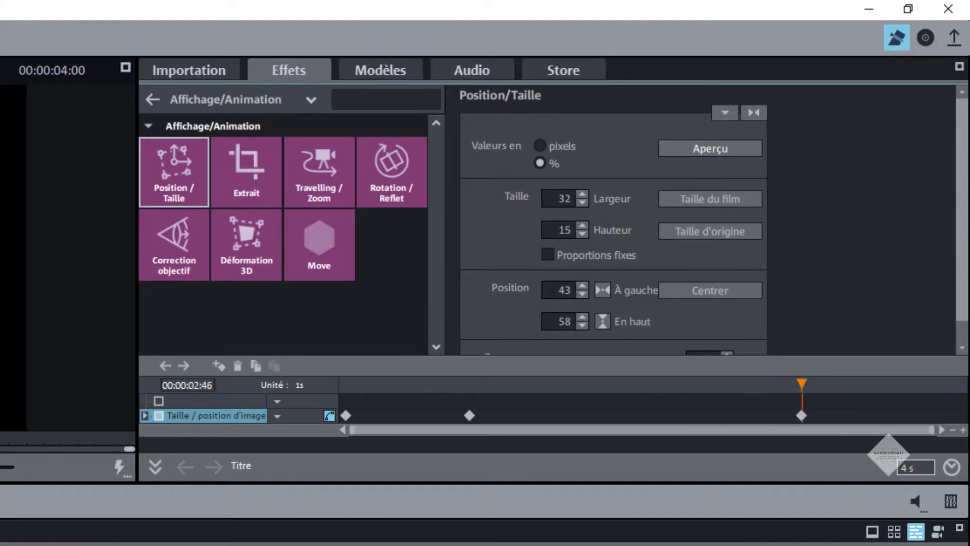
click(938, 384)
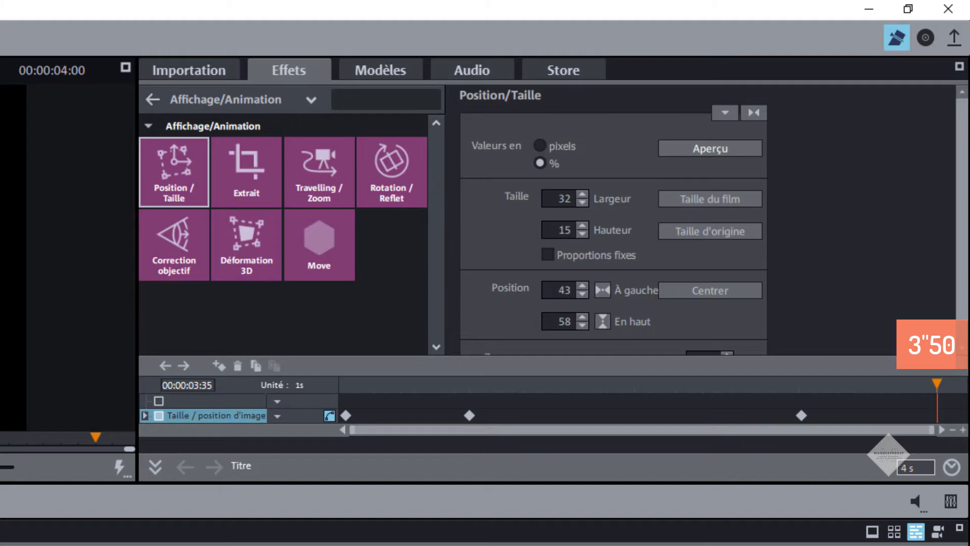
double_click(558, 321)
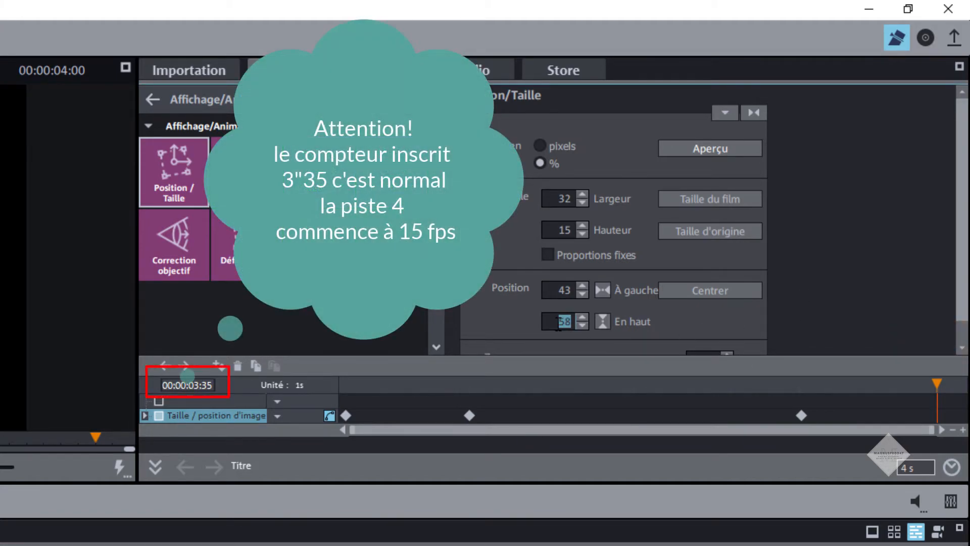
text(4)
key(Return)
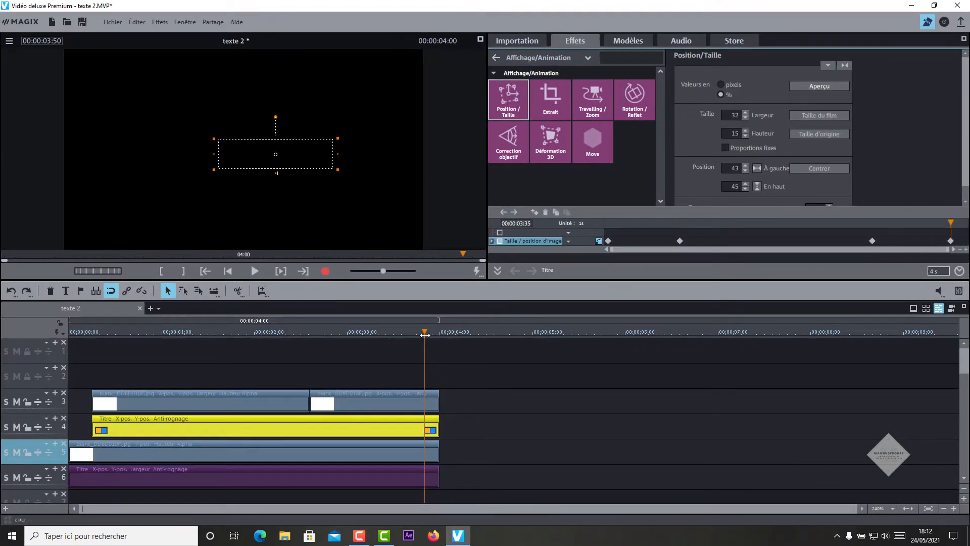
drag(424, 335, 345, 335)
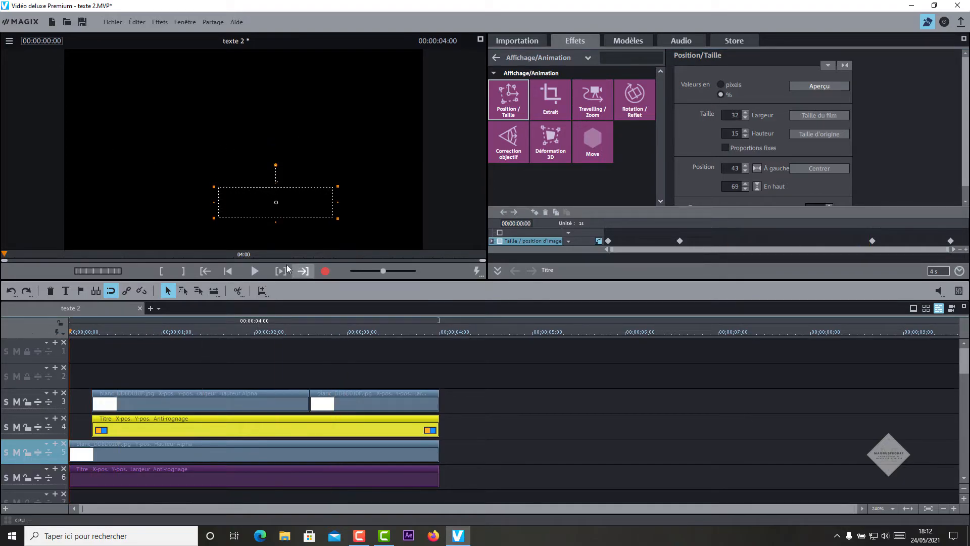
click(253, 271)
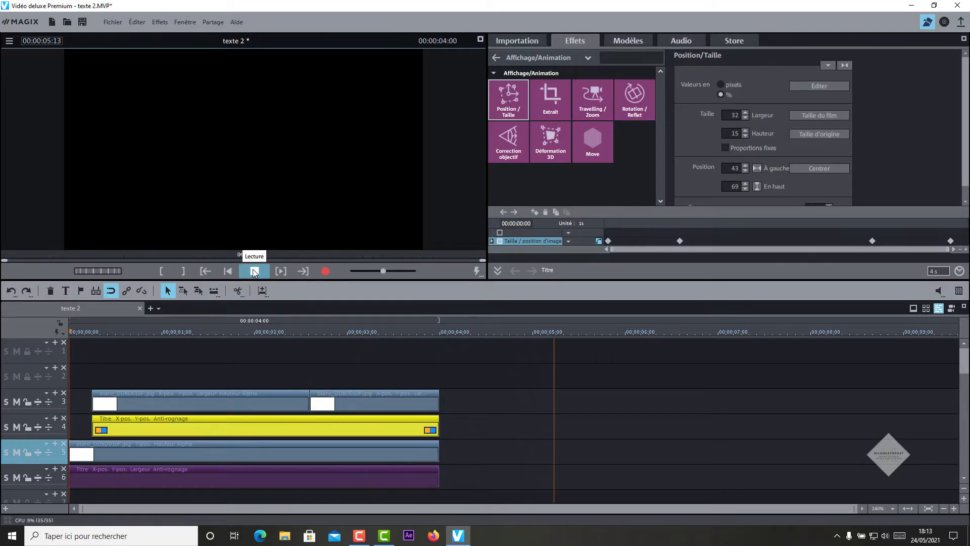
click(254, 272)
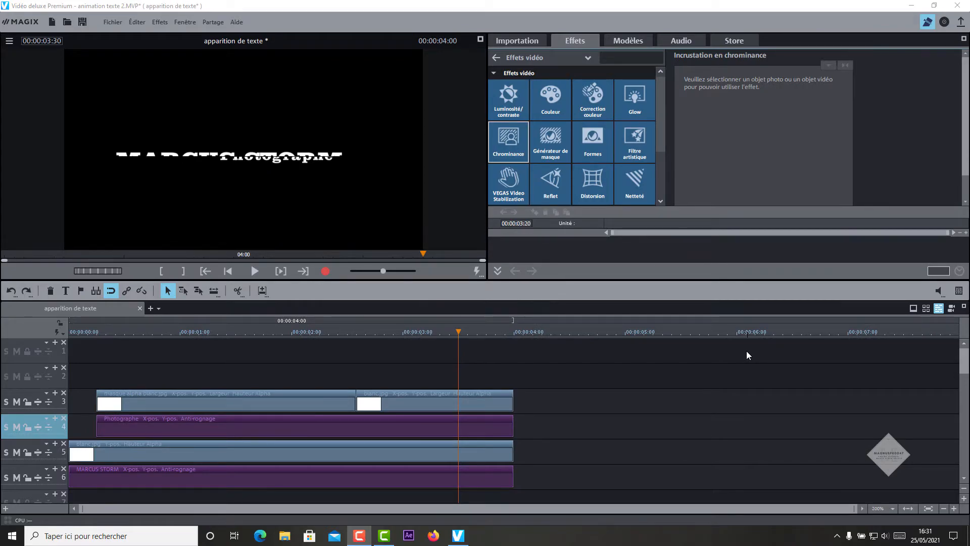
Step: Place bleu.jpg on track 2, split it at 3 seconds, and select the first part
click(529, 36)
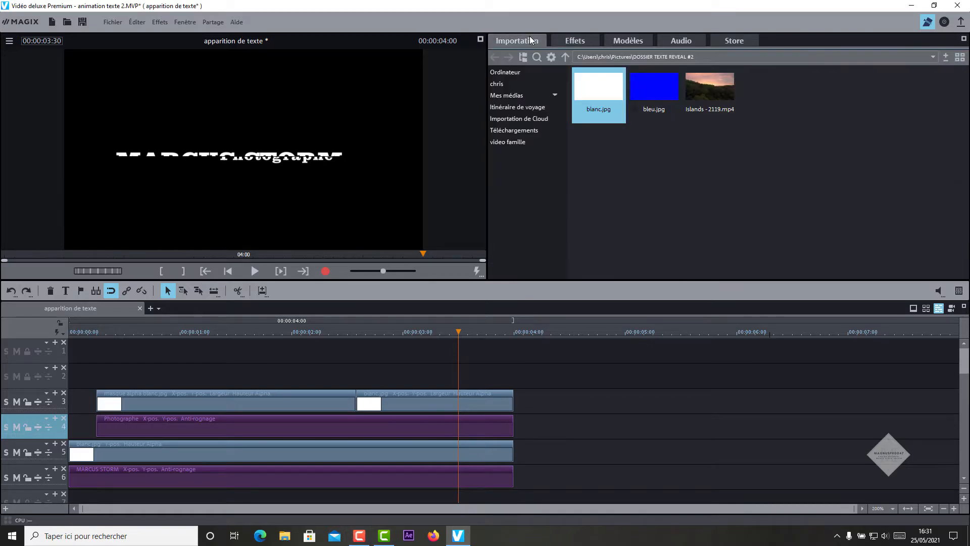
drag(653, 91, 534, 380)
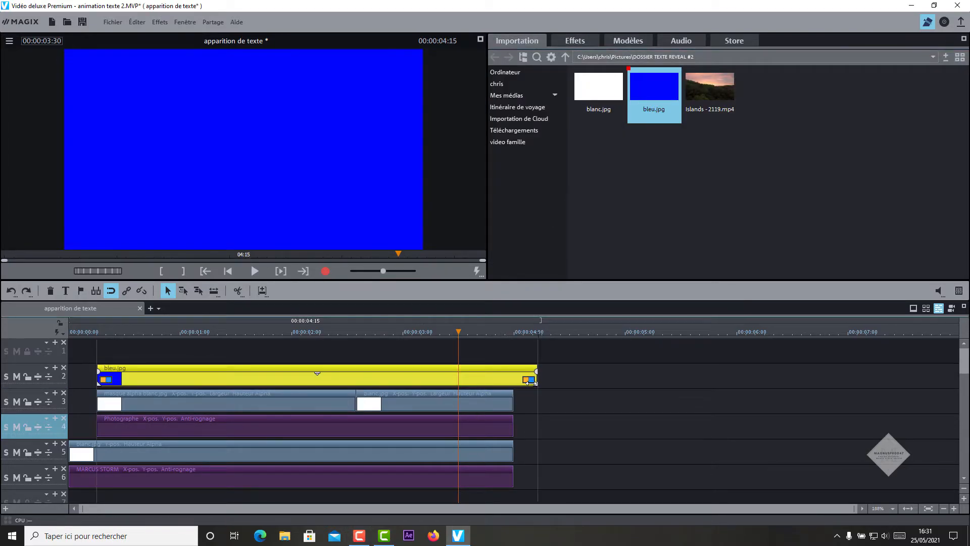
click(402, 334)
key(t)
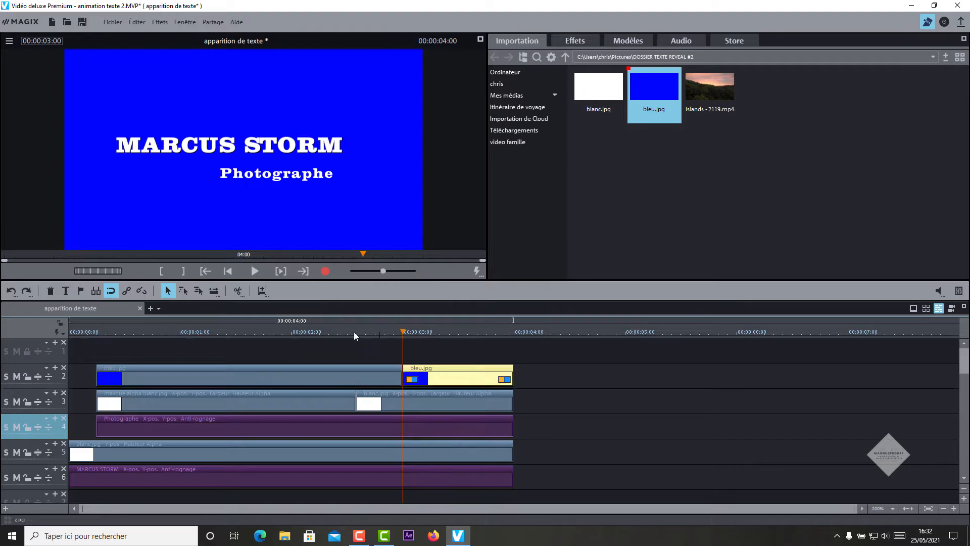
click(270, 334)
click(267, 376)
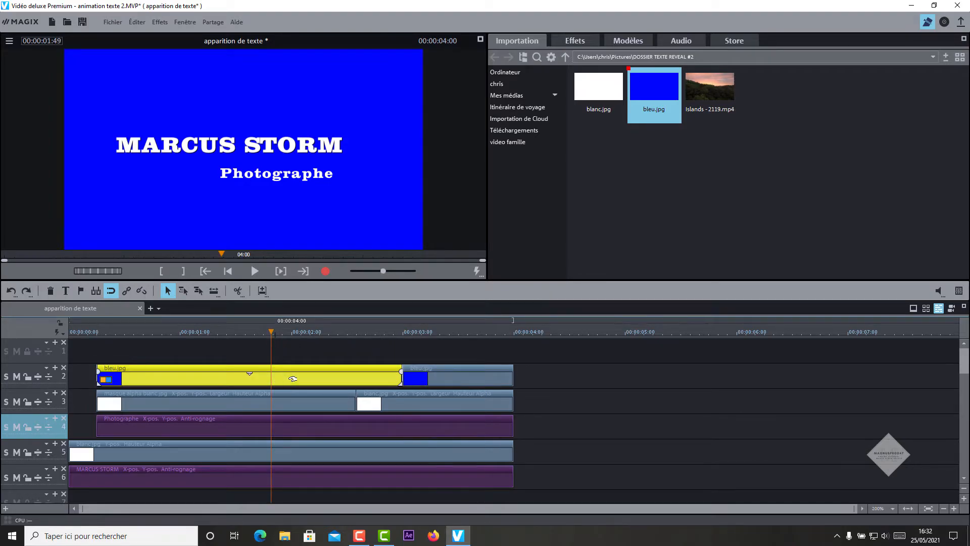
click(574, 41)
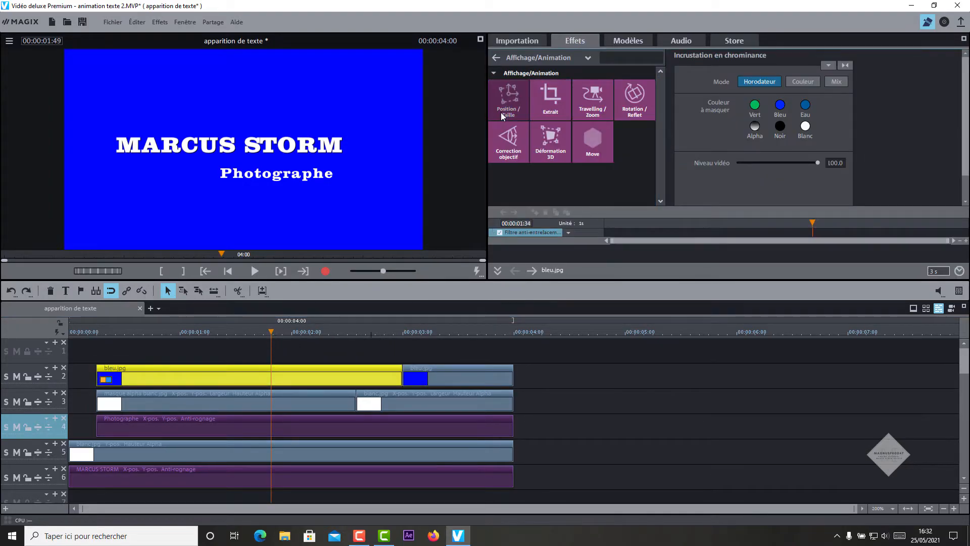
Step: Keyframe the first blue clip's start at 37% wide, 1% high, 41% left, 70% top
click(503, 109)
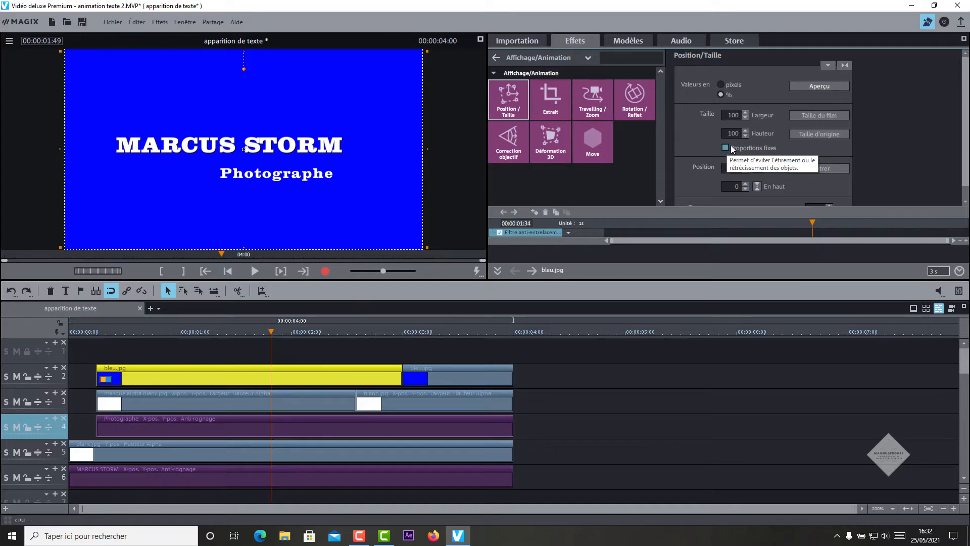
drag(811, 222, 577, 234)
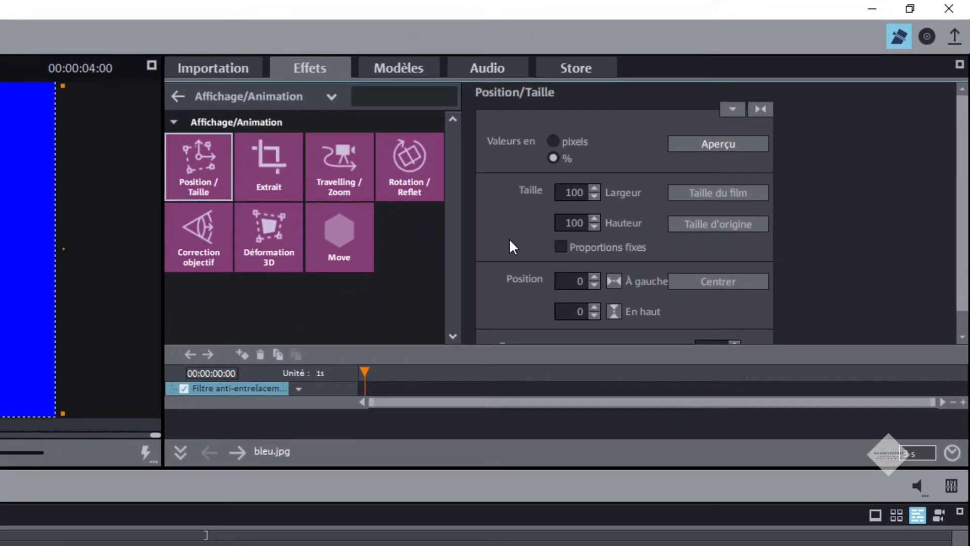
drag(586, 192, 566, 190)
text(37)
key(Return)
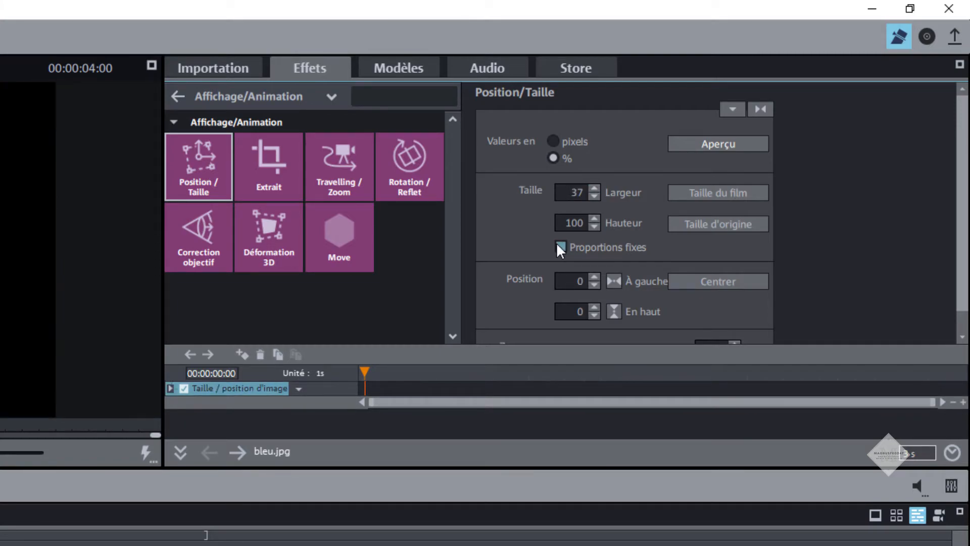
double_click(570, 226)
text(1)
double_click(563, 282)
text(41)
double_click(566, 309)
text(70)
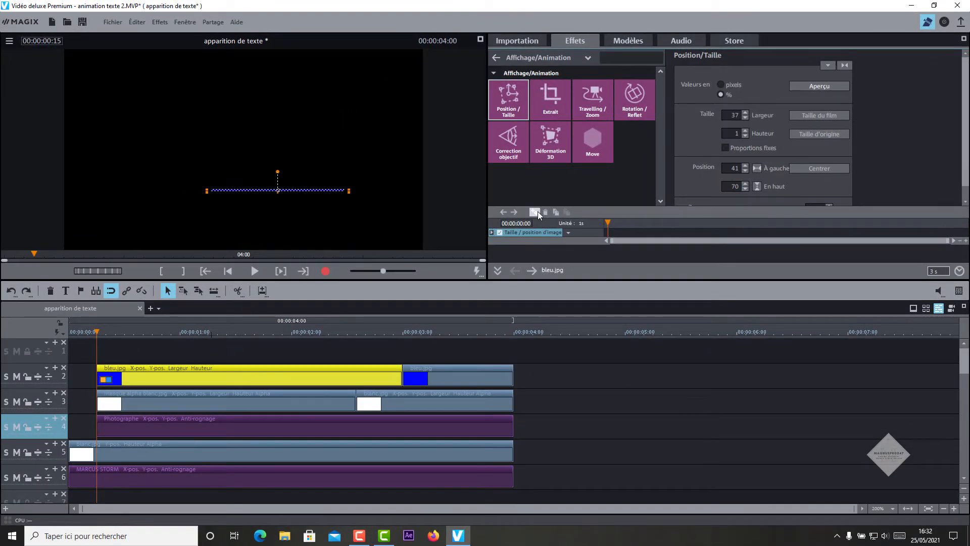
click(535, 212)
Step: Further into the clip, set height 15% and top 55%, then play back the growing bar
click(180, 333)
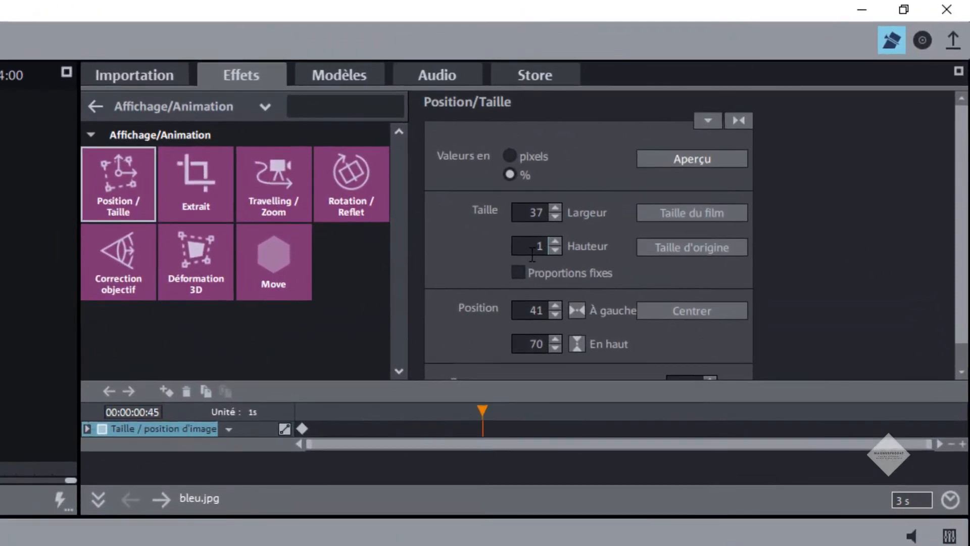
double_click(731, 135)
text(15)
key(Return)
double_click(535, 344)
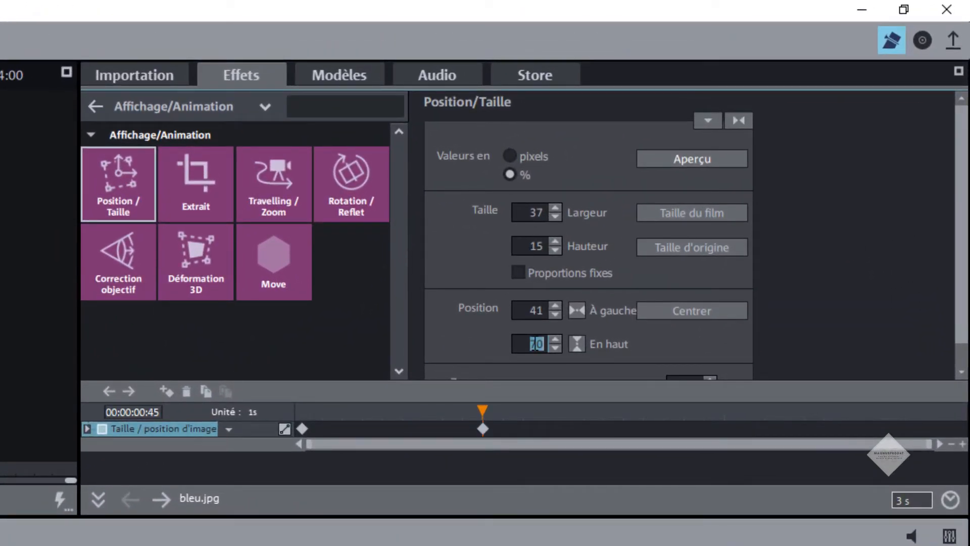
text(55)
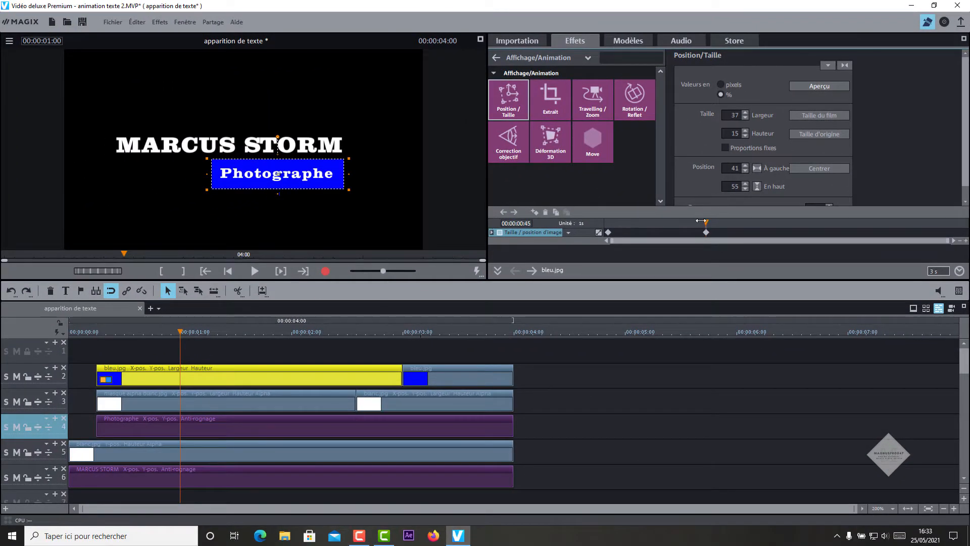
drag(701, 221, 608, 221)
click(251, 272)
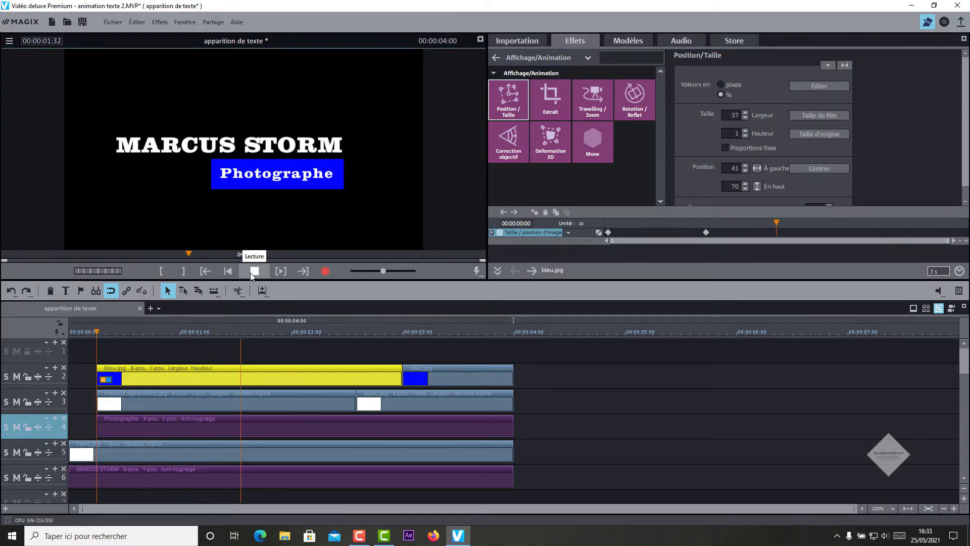
click(250, 272)
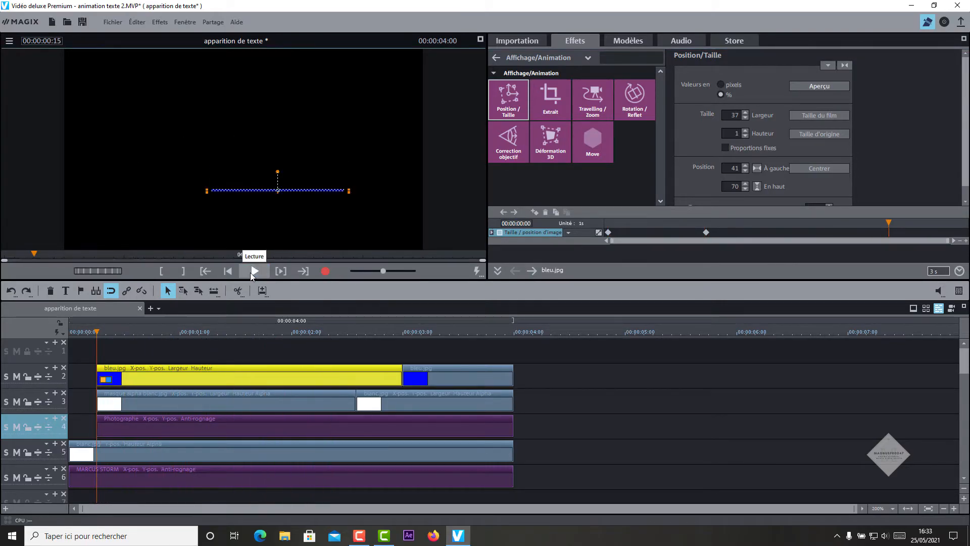
Step: Keyframe the second blue clip at 37% wide, 15% high, 41% left, 55% top
click(403, 333)
click(445, 363)
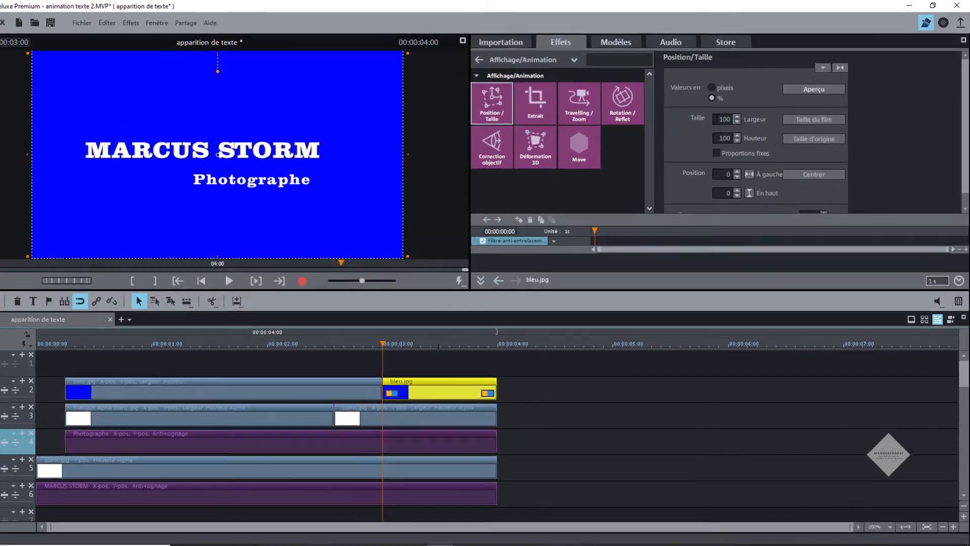
double_click(728, 114)
text(37)
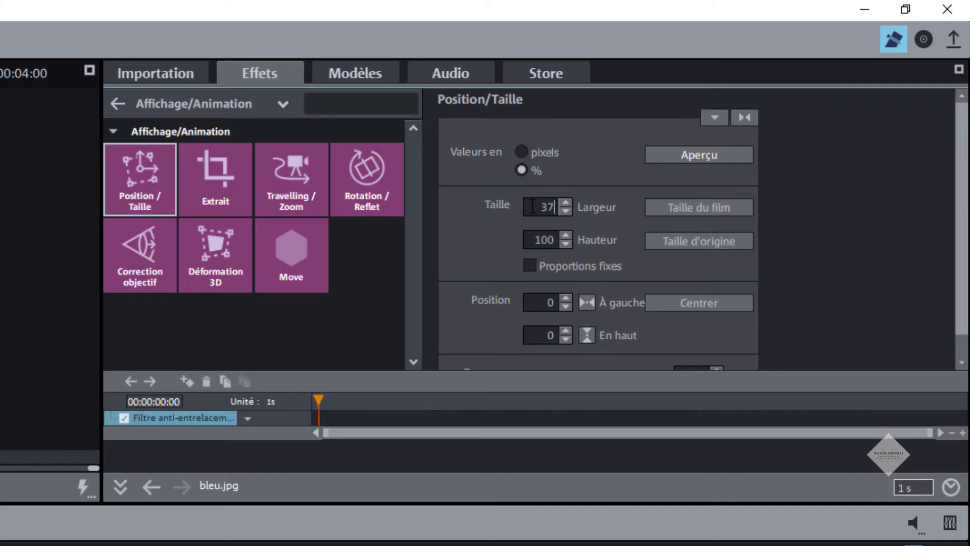
double_click(535, 243)
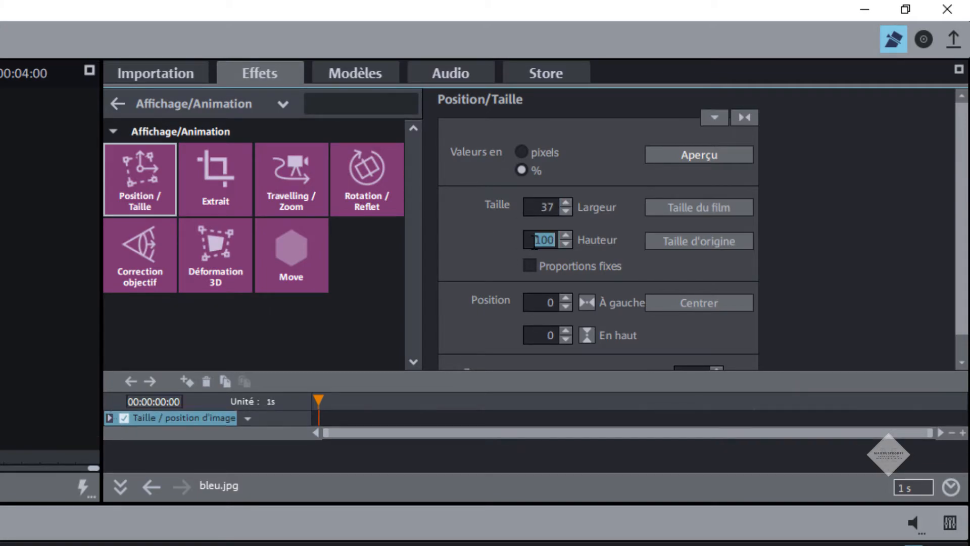
text(15)
double_click(545, 302)
text(41)
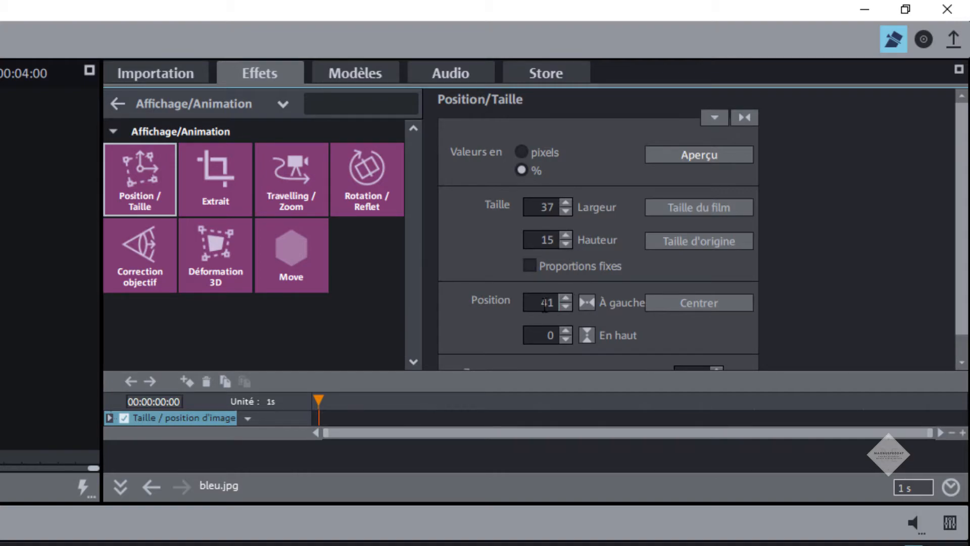
double_click(543, 335)
text(55)
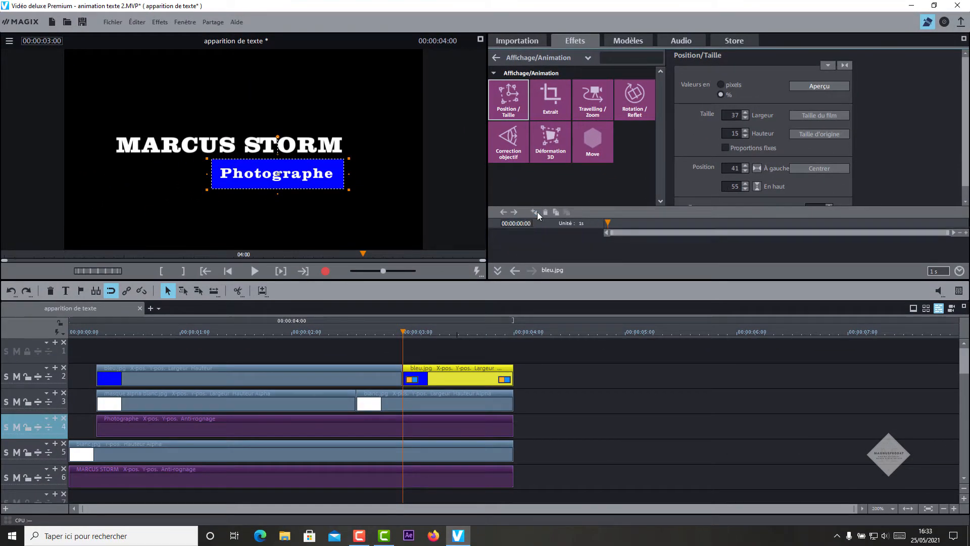
click(534, 212)
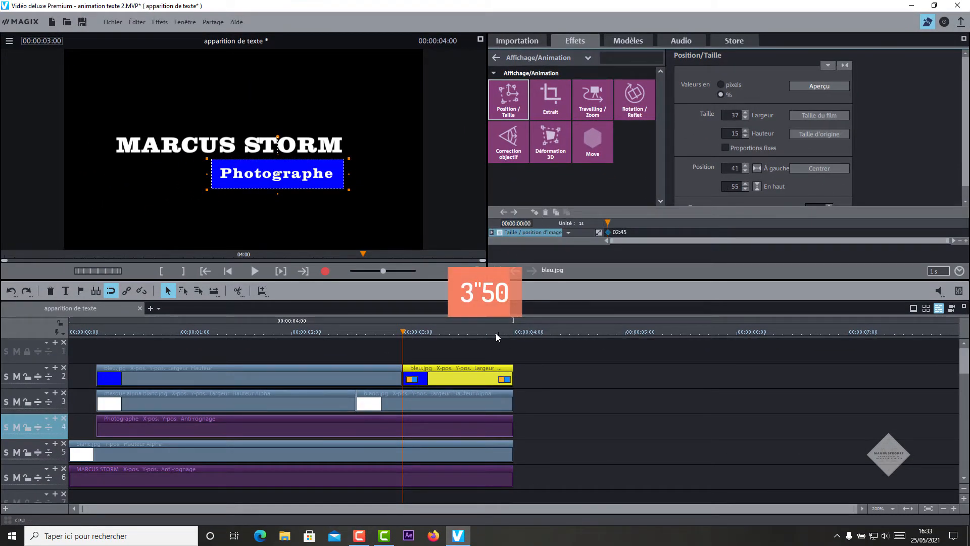
Step: At 00:00:03:50, shrink the blue bar's height to 1%
click(496, 332)
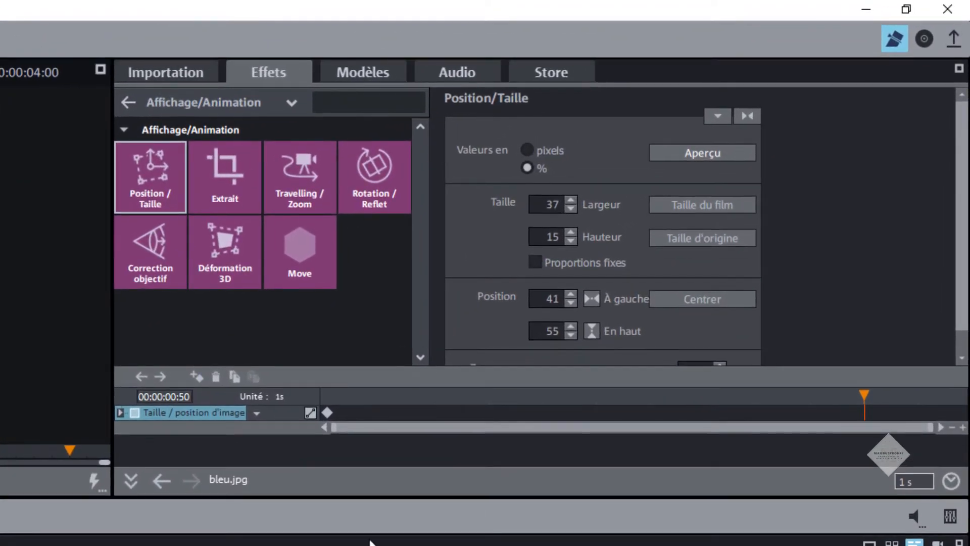
double_click(548, 236)
text(1)
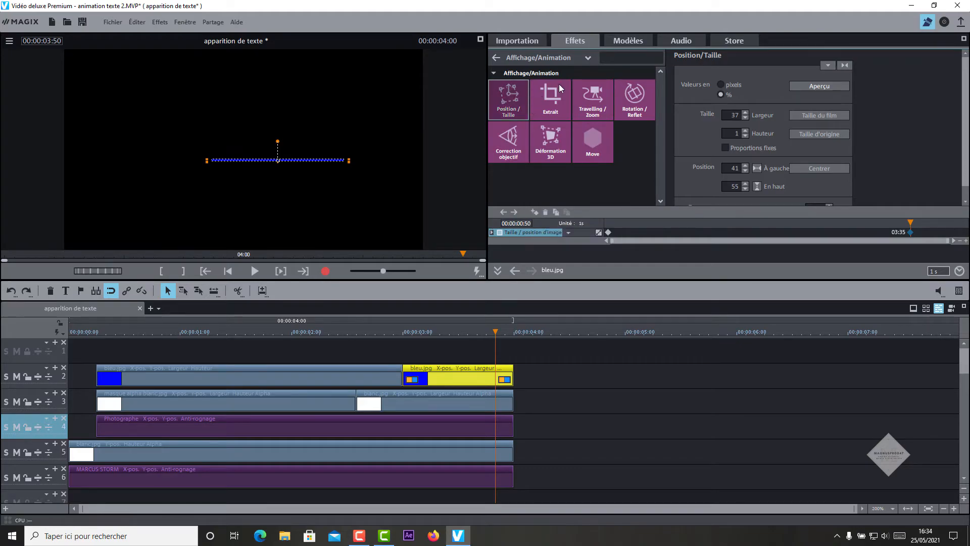
Step: Apply the Chrominance effect to the blue line and keyframe its video level at 99.9 at 03:35
click(586, 59)
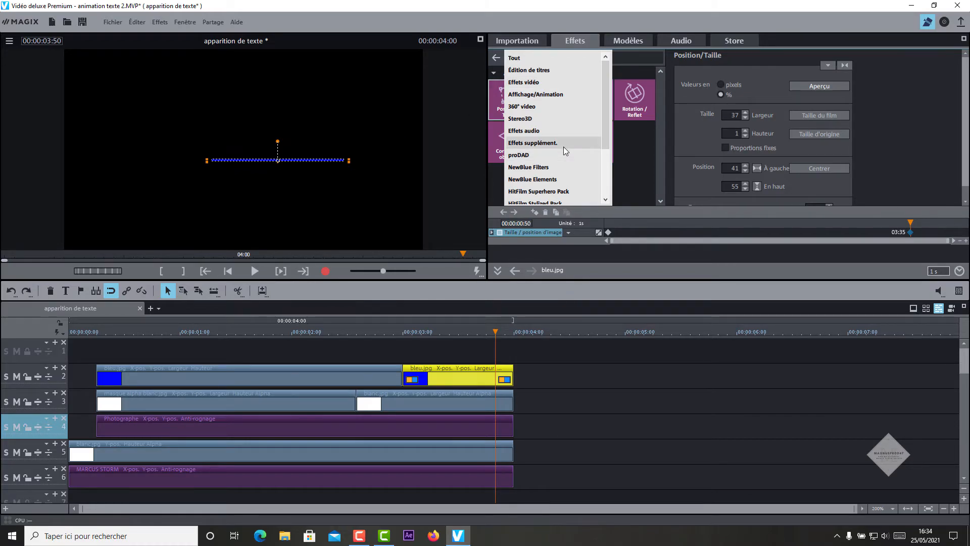
click(541, 81)
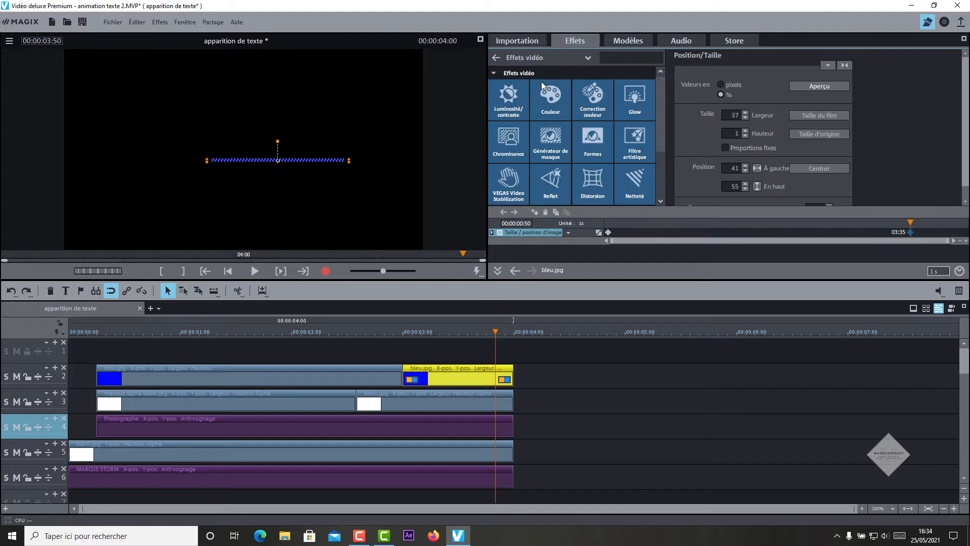
click(503, 154)
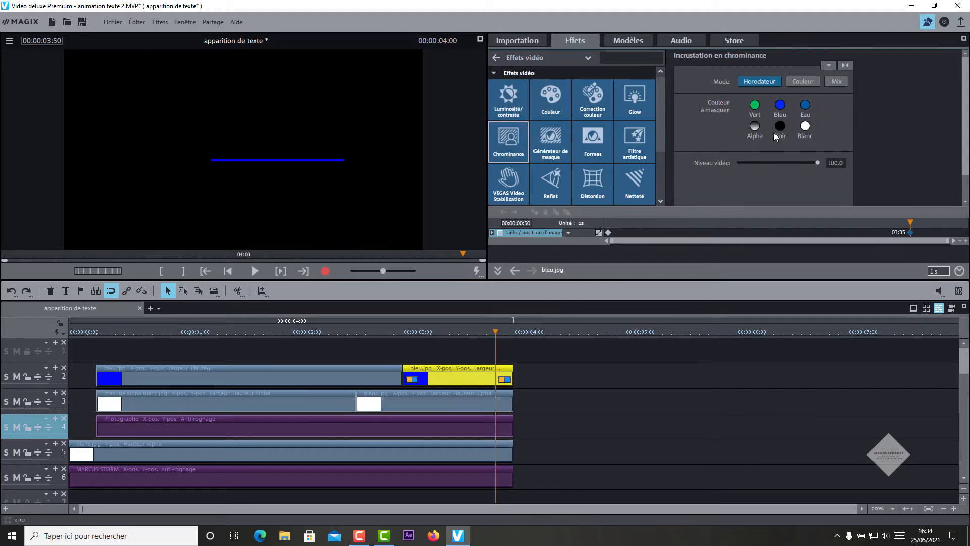
double_click(831, 161)
text(99.9)
key(Return)
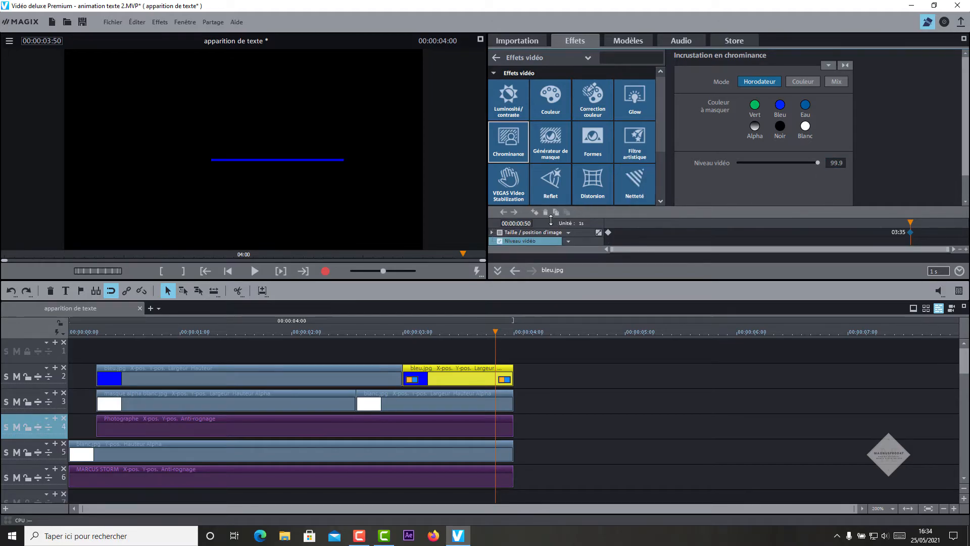
click(536, 212)
Step: At 03:55 fade the video level to 0 with Bézier interpolation, then replay from the start
click(909, 225)
key(Right)
key(Right)
key(Right)
key(Right)
key(Right)
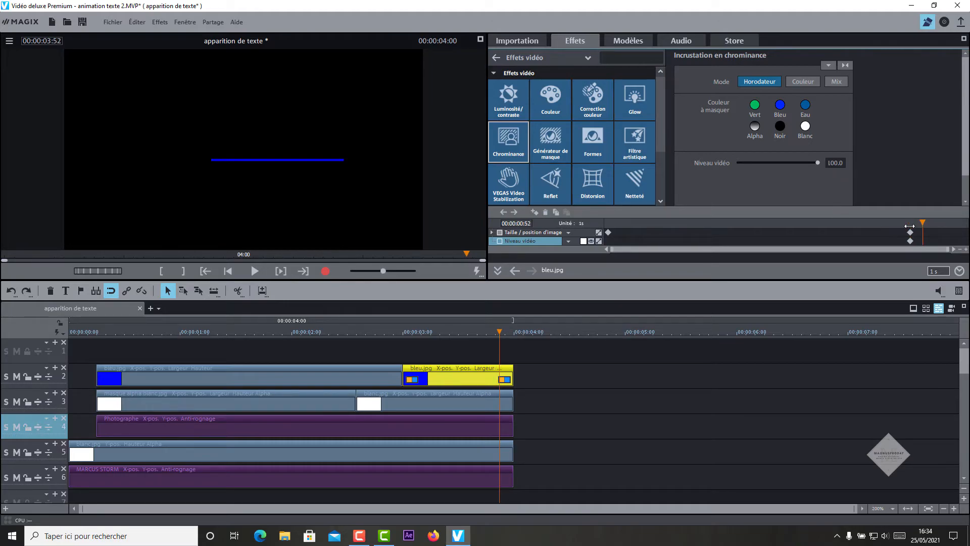
key(Right)
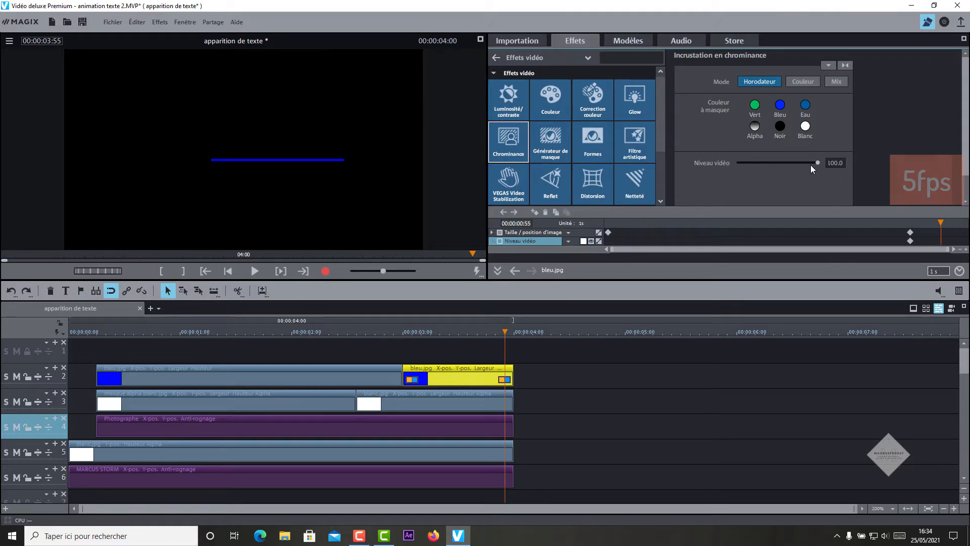
drag(816, 162, 687, 166)
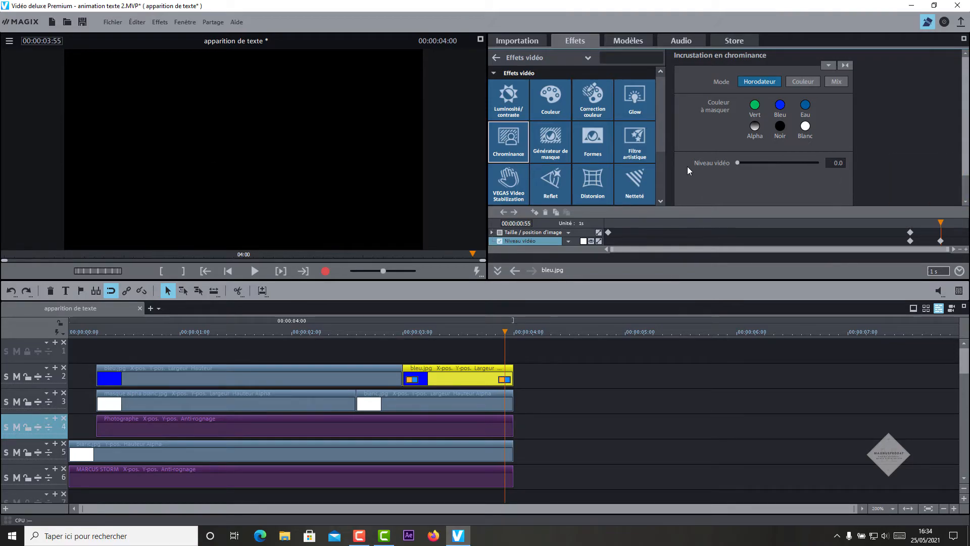
click(599, 241)
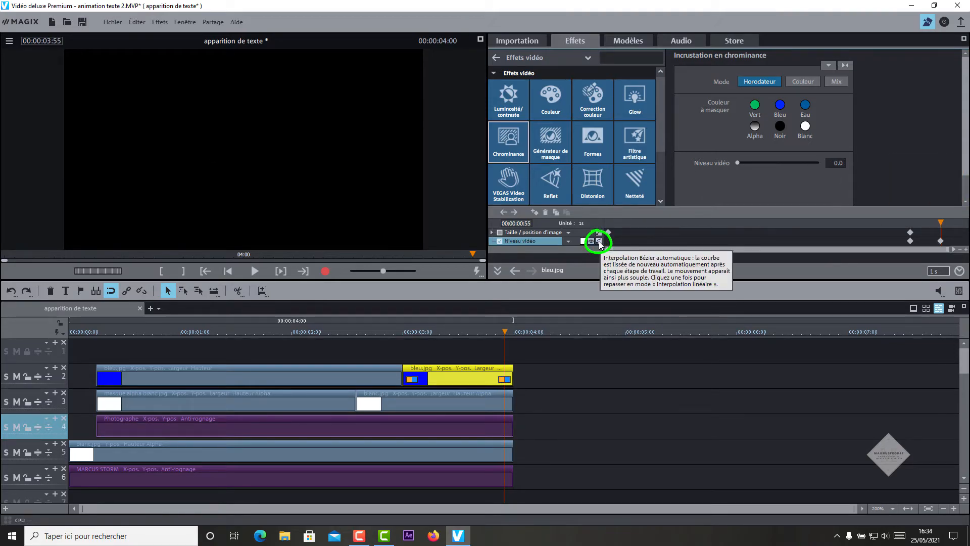
key(Home)
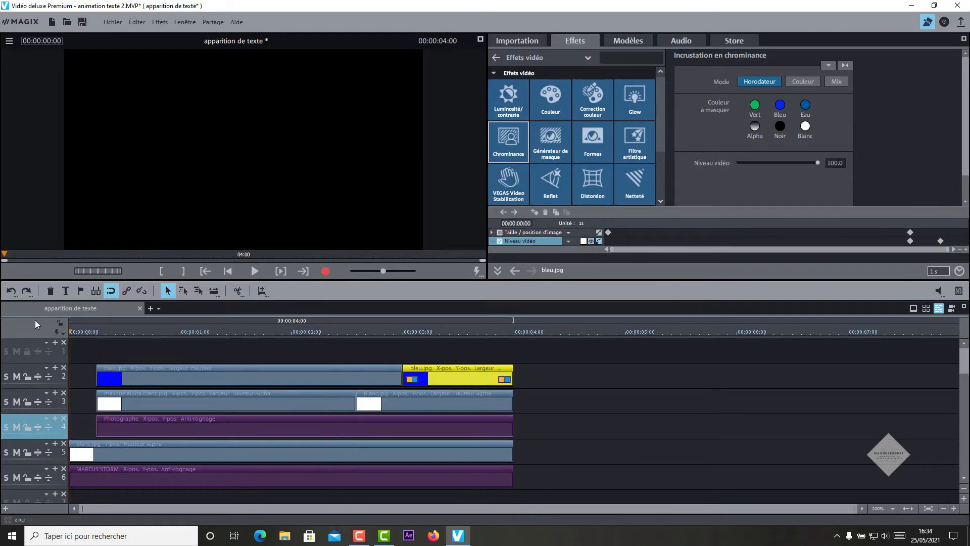
click(253, 274)
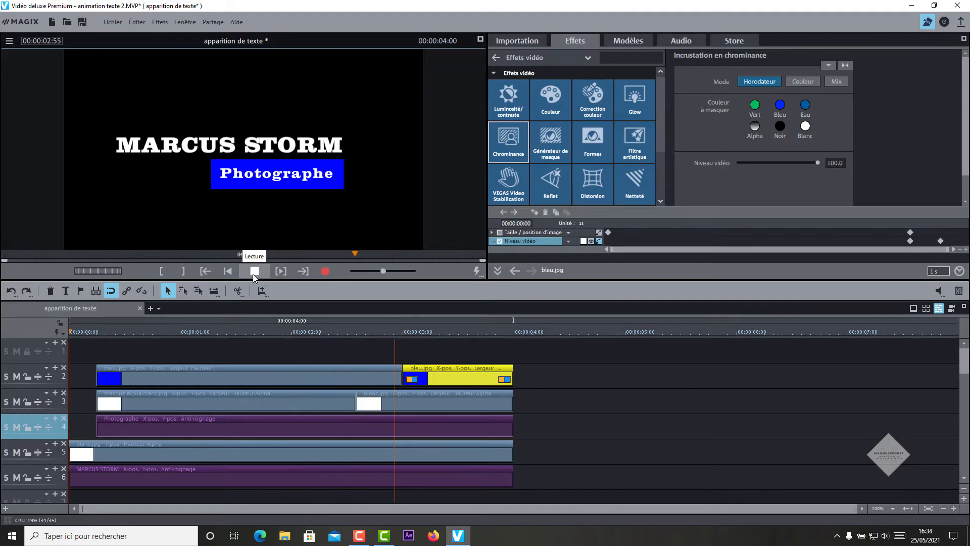
Step: Place blanc.jpg from the project media on the top track at the movie start
click(87, 333)
drag(101, 271, 98, 271)
click(536, 41)
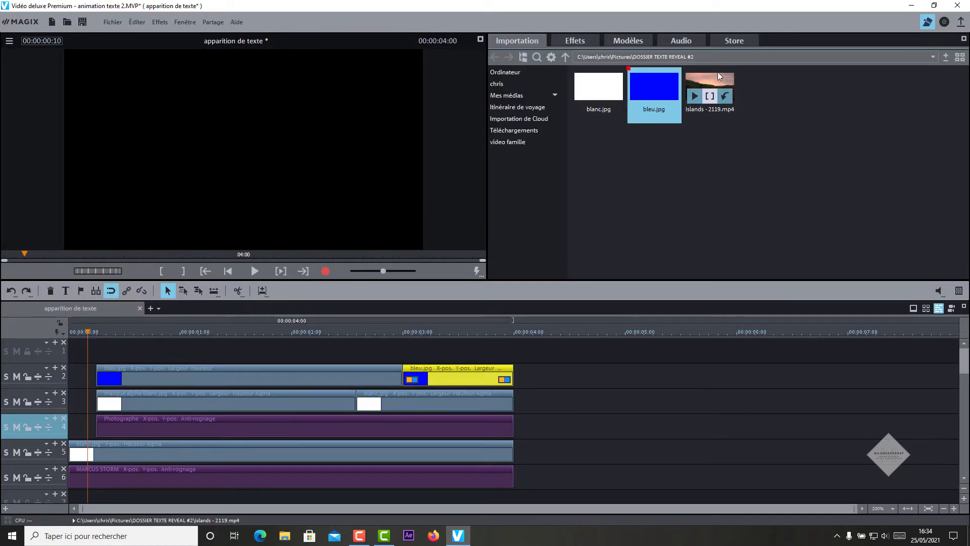
drag(599, 85, 132, 349)
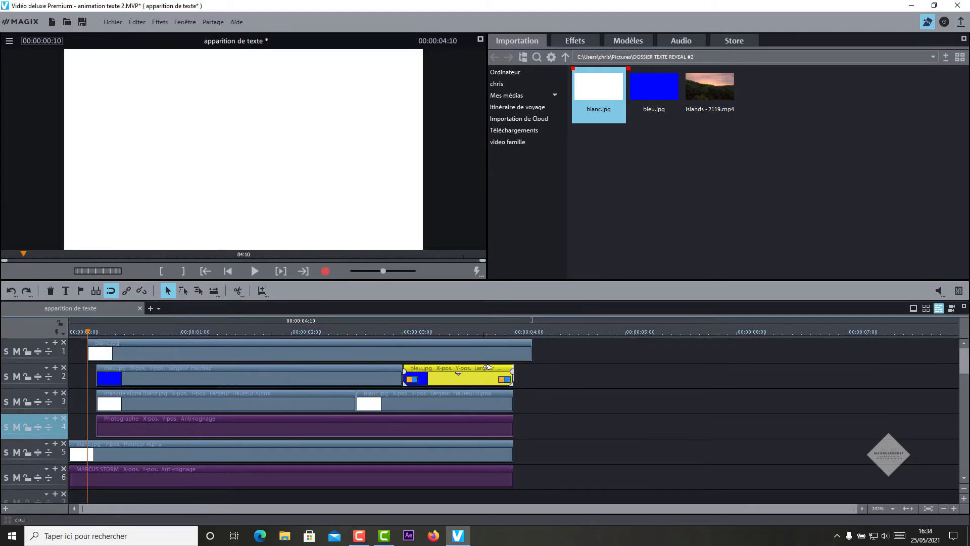
Step: Cut the white blanc.jpg clip so it ends at 00:00:03:00
click(403, 333)
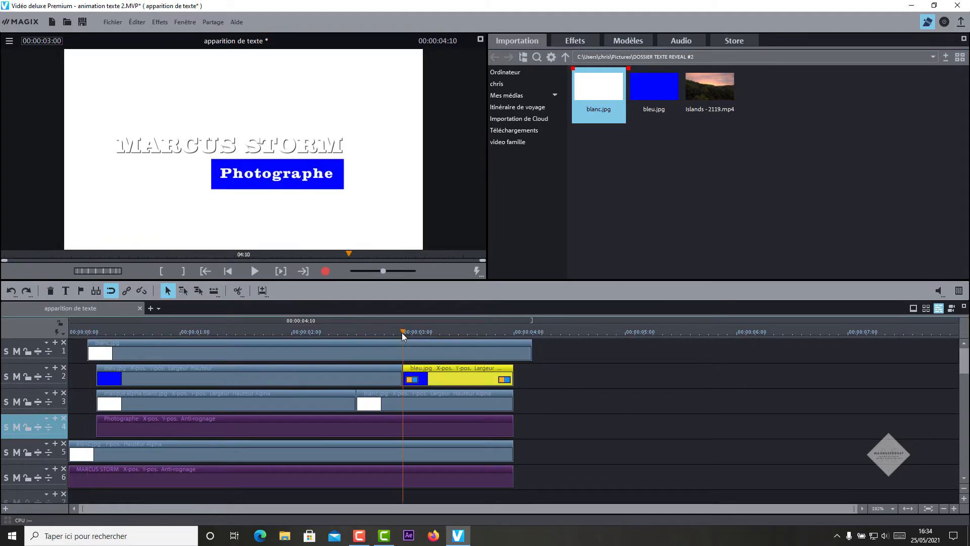
click(473, 350)
key(u)
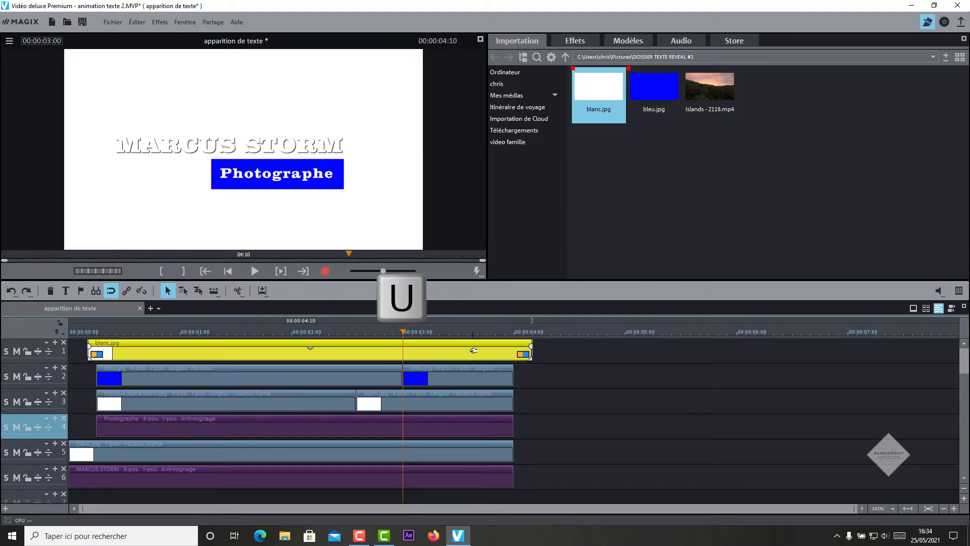
key(u)
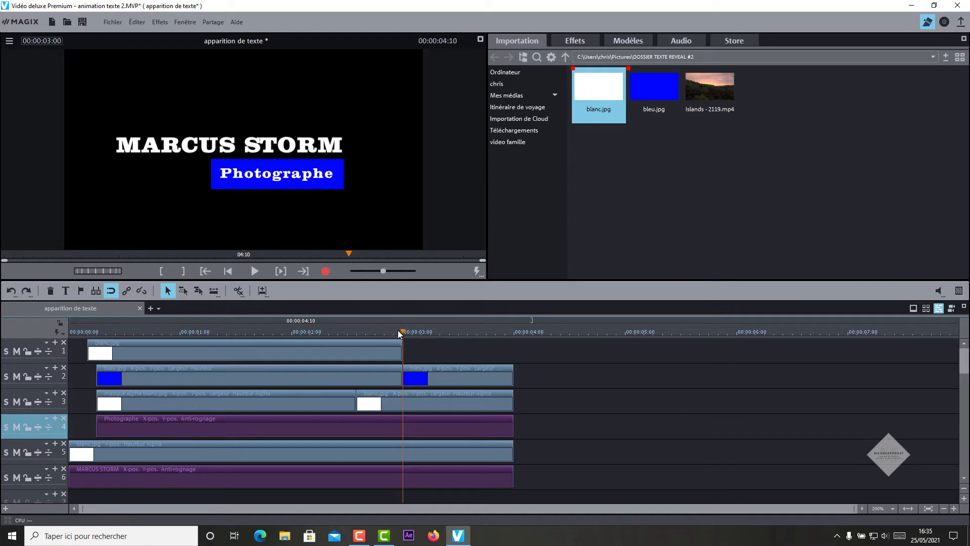
click(315, 332)
click(335, 358)
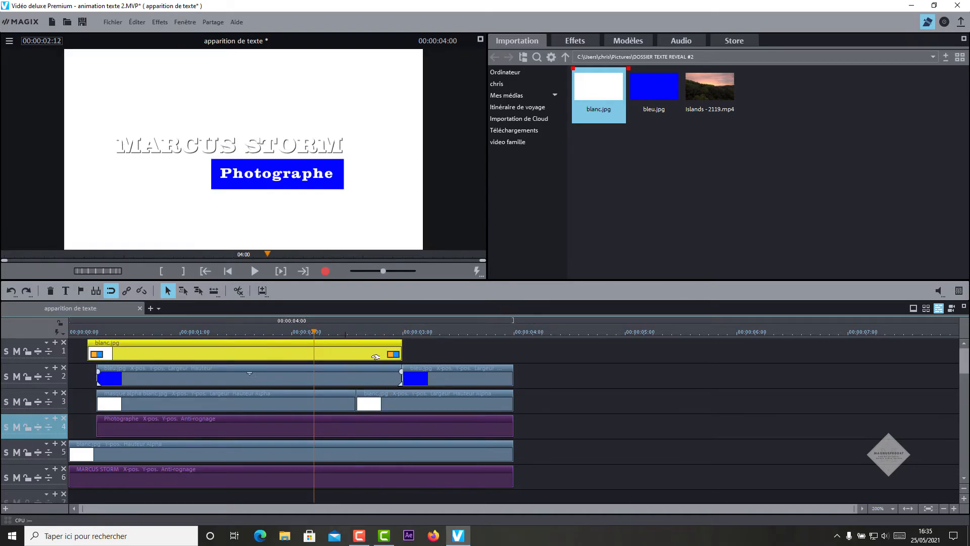
click(569, 41)
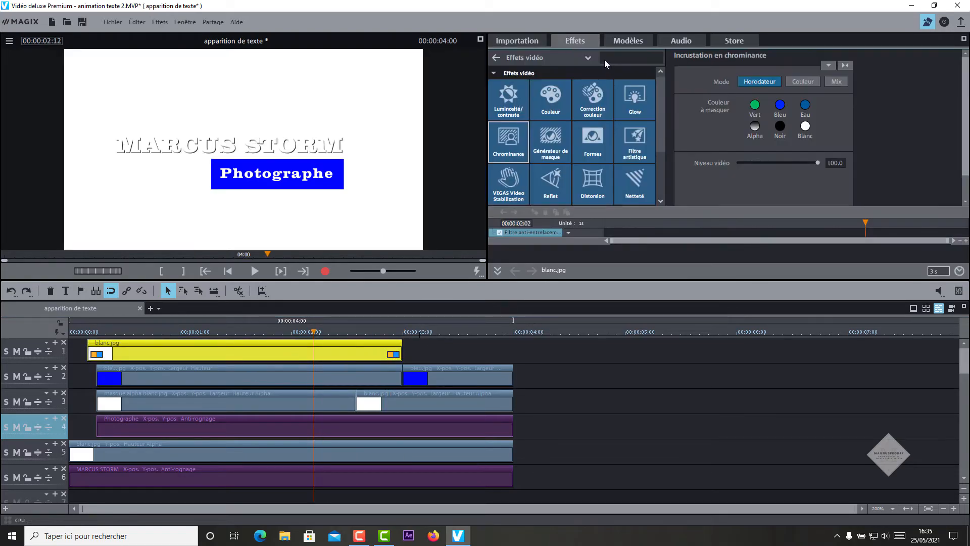
Step: Shrink the white clip to a thin bar: aspect unlocked, width 37, height 1, position 41/70
click(535, 63)
click(542, 98)
click(505, 94)
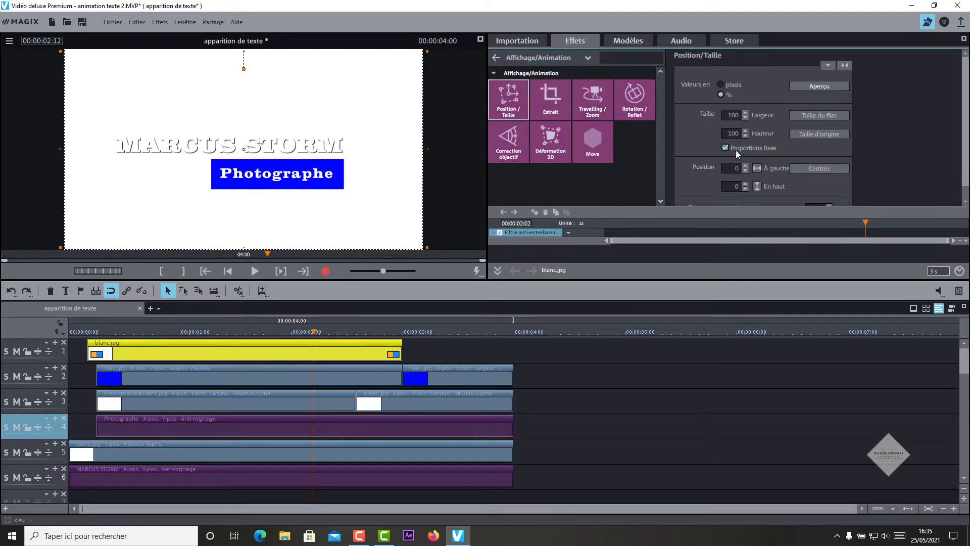
click(726, 147)
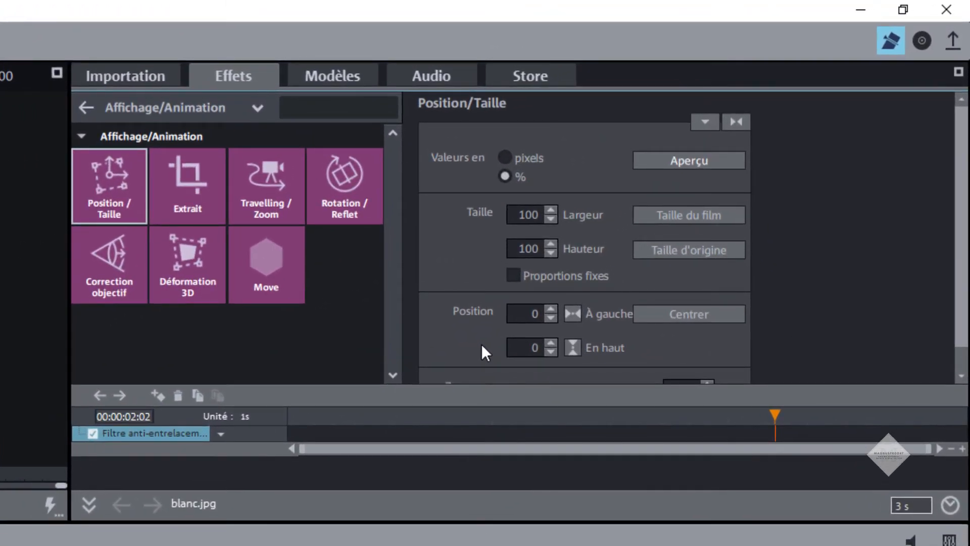
double_click(521, 217)
text(37)
key(Return)
double_click(515, 250)
text(1)
double_click(523, 318)
text(41)
double_click(529, 347)
text(70)
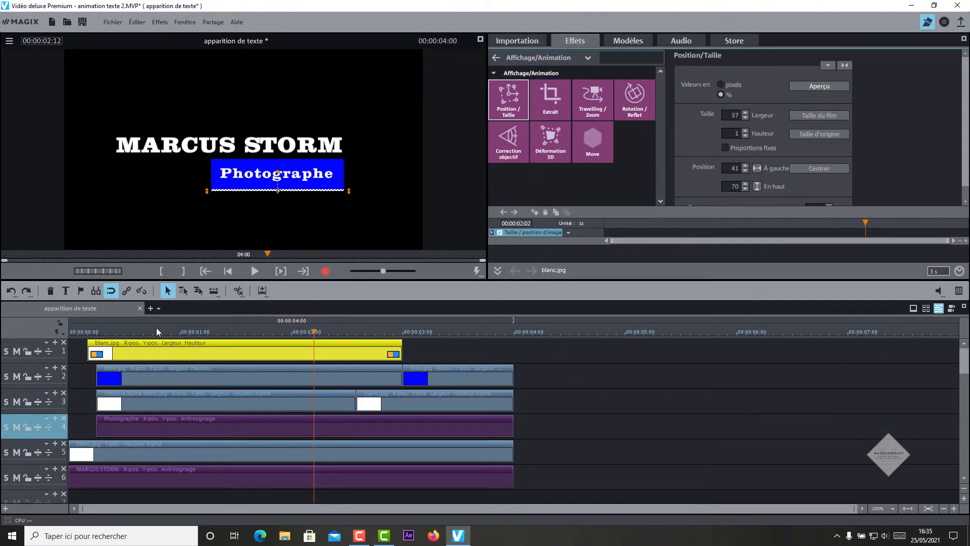
Step: Keyframe the bar at 00:00:00:11, expand it to height 15 and top 55 by 00:00:00:55, then add Chrominance
click(89, 334)
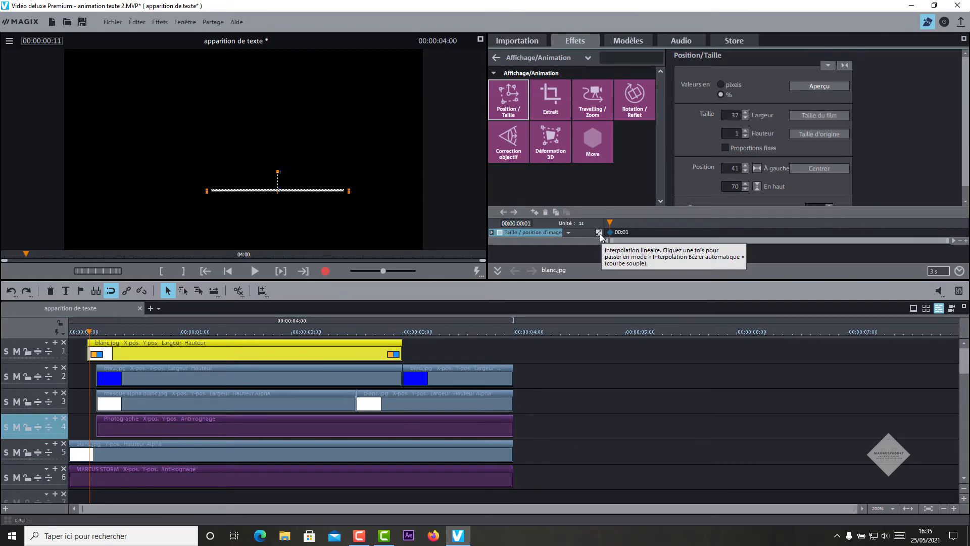
click(599, 233)
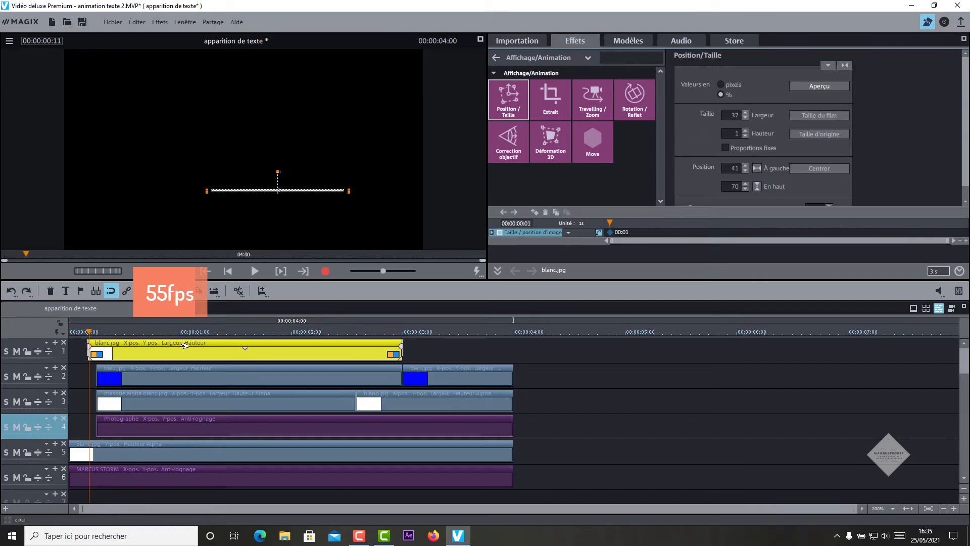
click(171, 333)
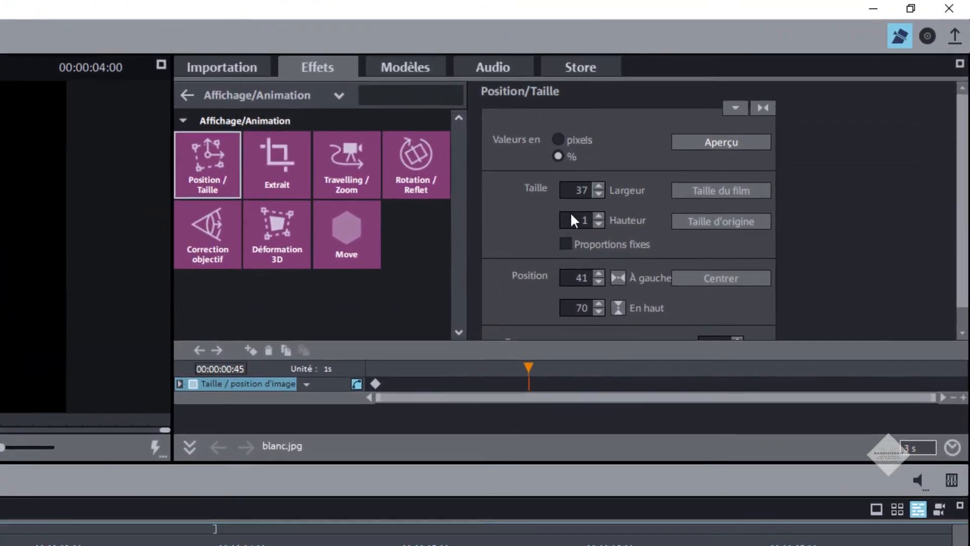
double_click(734, 135)
text(15)
key(Tab)
double_click(573, 310)
text(55)
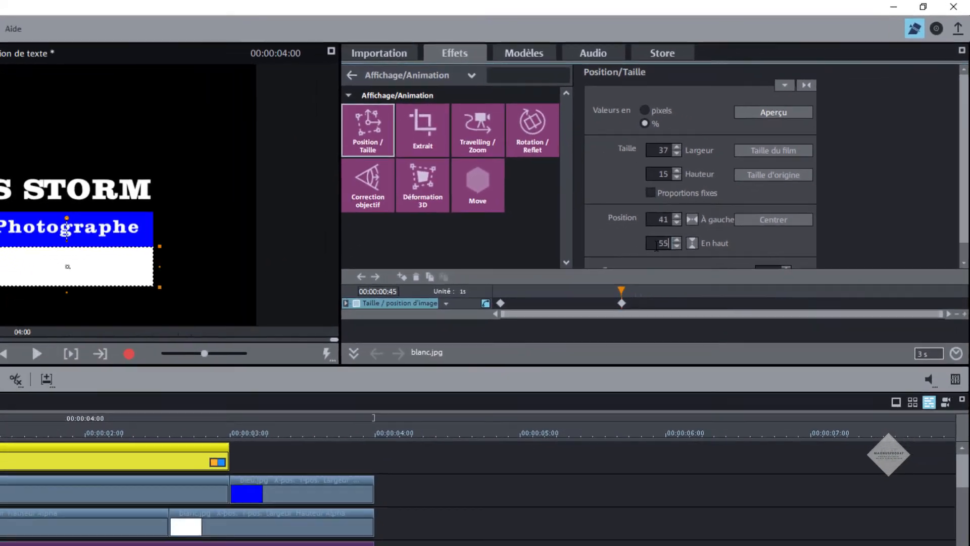
key(Return)
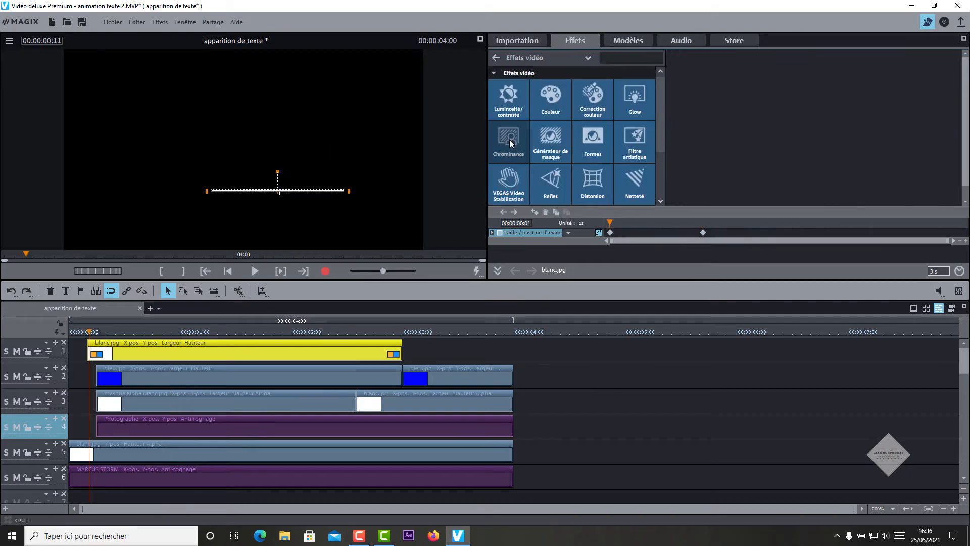
click(510, 138)
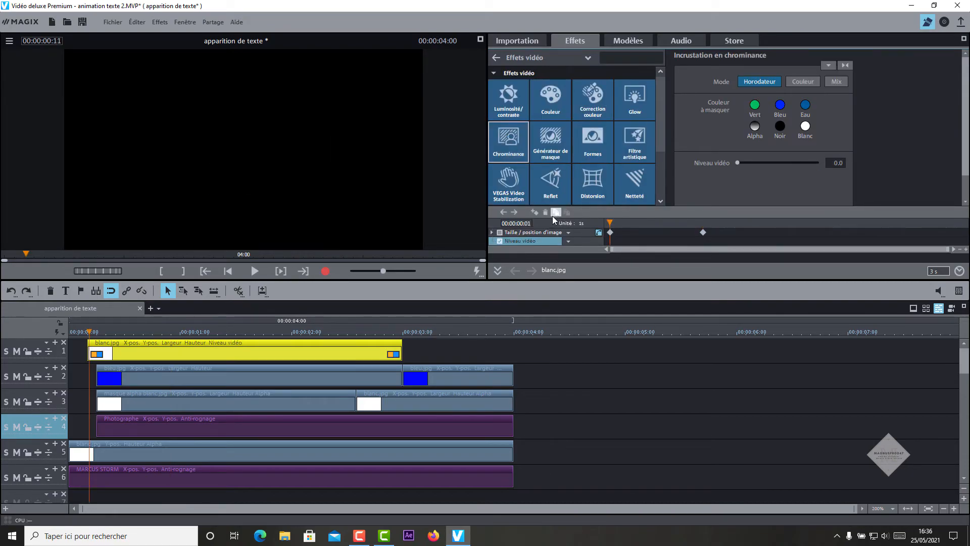
Step: Keyframe the white bar's video level at 0 at the clip start and 100 a few frames later
click(536, 212)
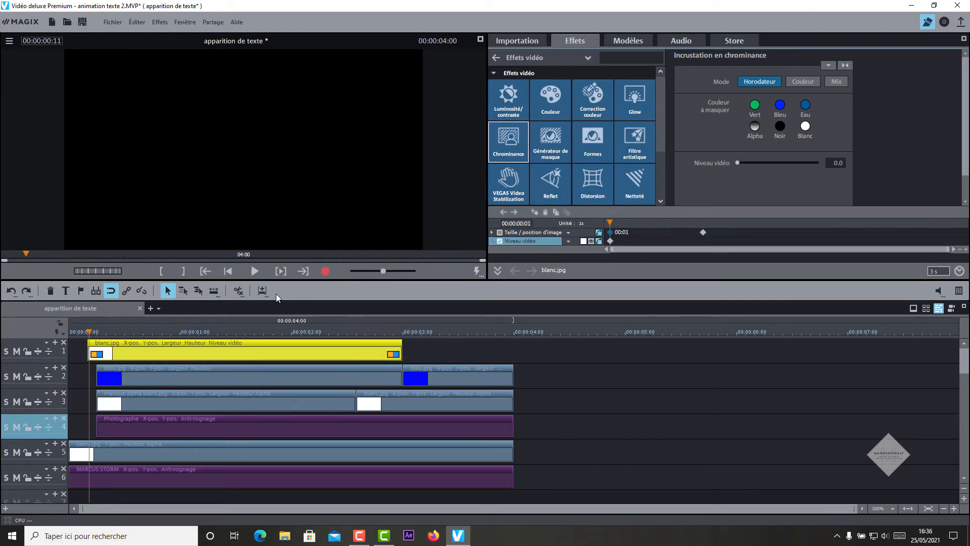
drag(102, 275, 116, 271)
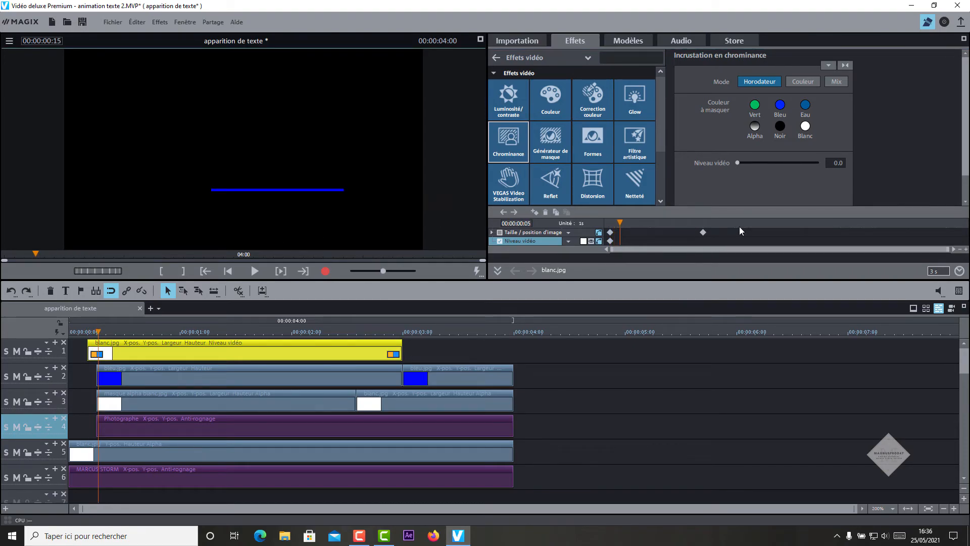
drag(738, 162, 799, 162)
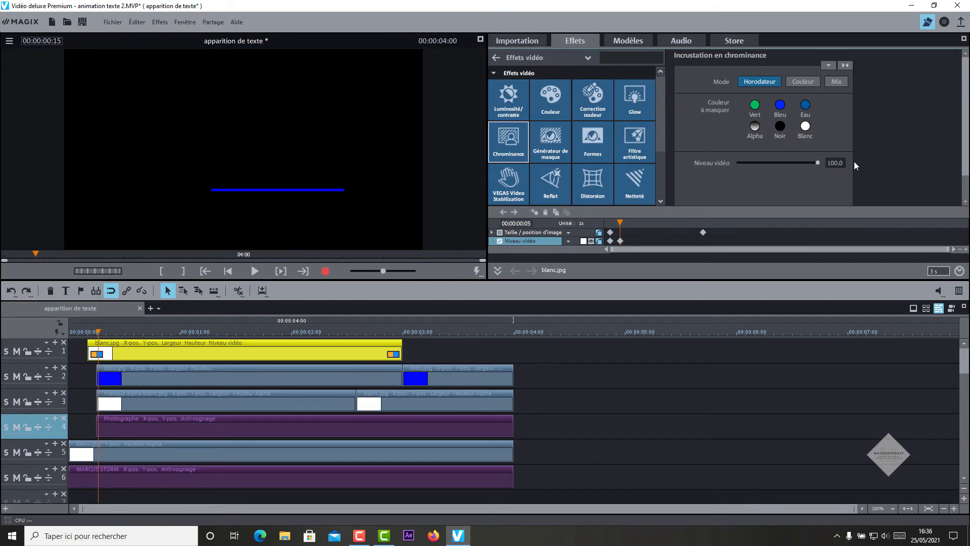
Step: Play the title animation back twice to check the fade, then return to the movie start
drag(621, 225, 610, 223)
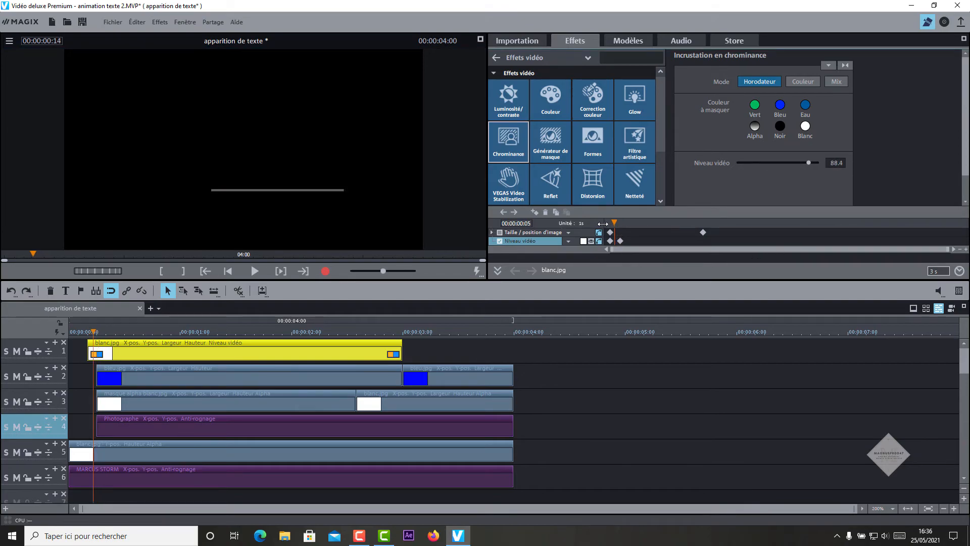
click(254, 272)
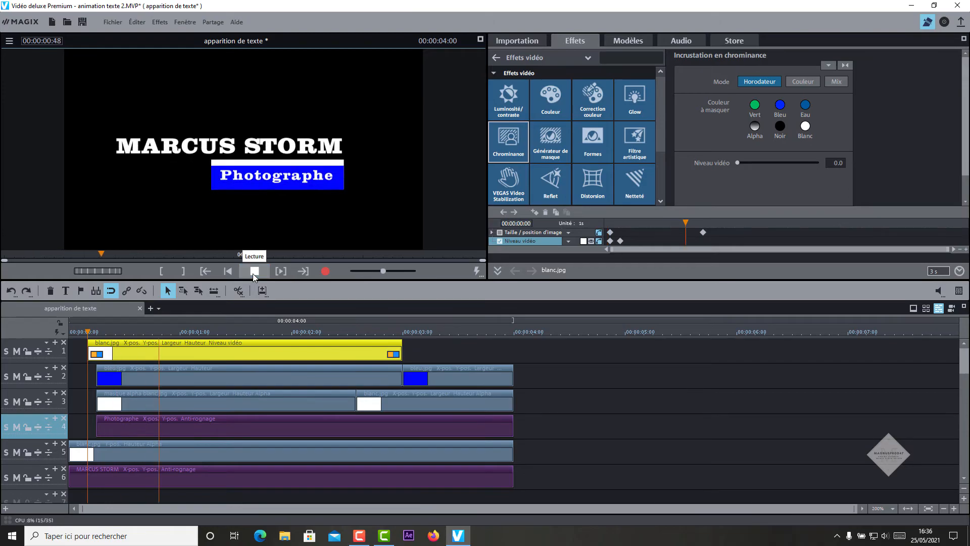
click(254, 271)
click(253, 274)
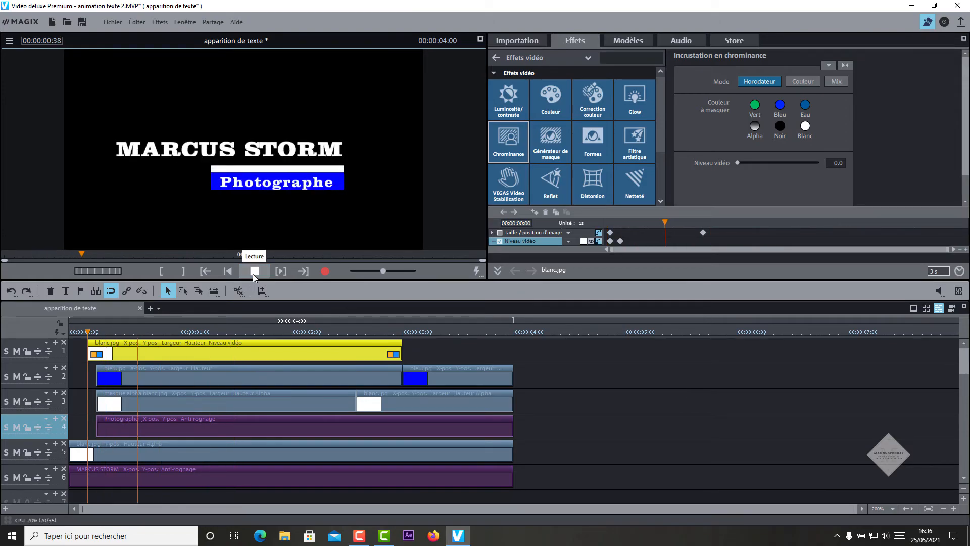
click(252, 274)
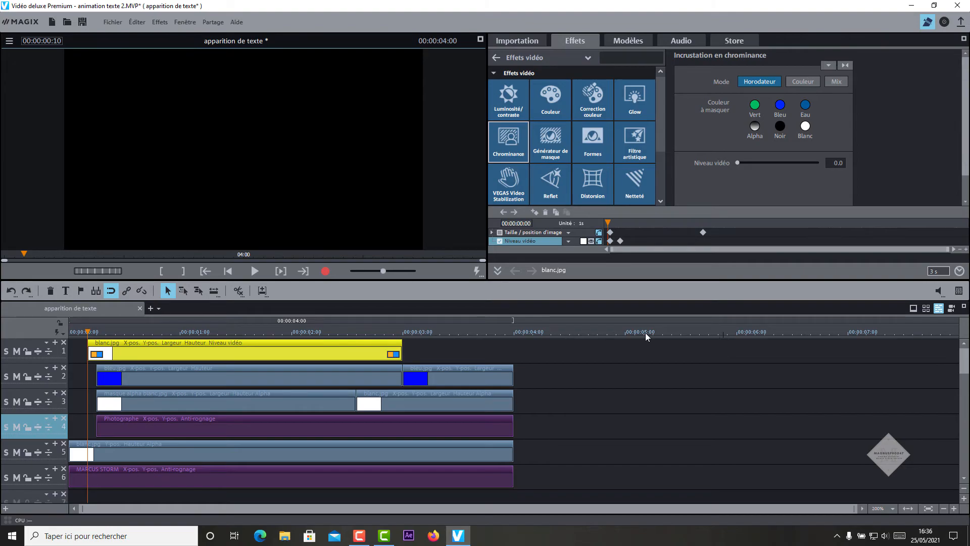
key(Home)
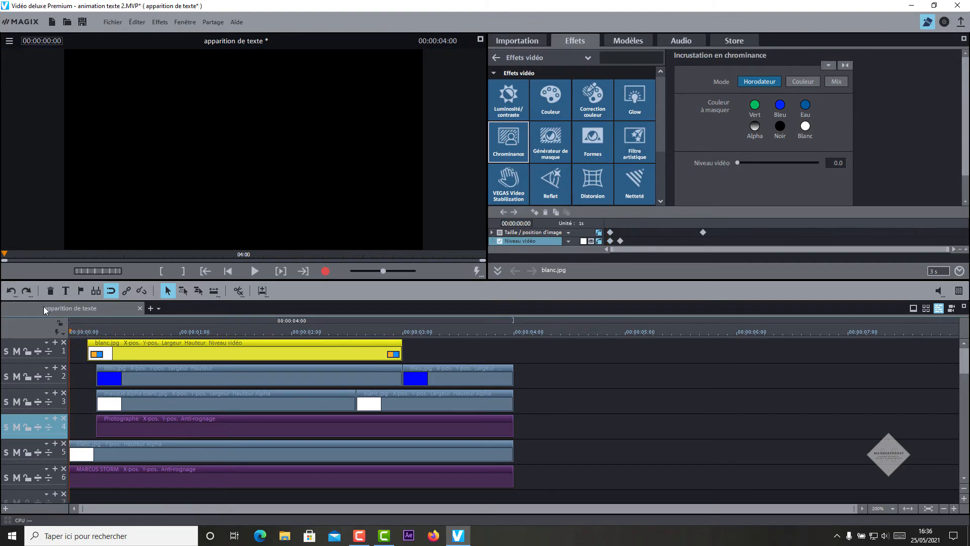
Step: Export the movie as MPEG-4 'apparition de texte.mp4' at 1920x1080, 60 fps
click(112, 21)
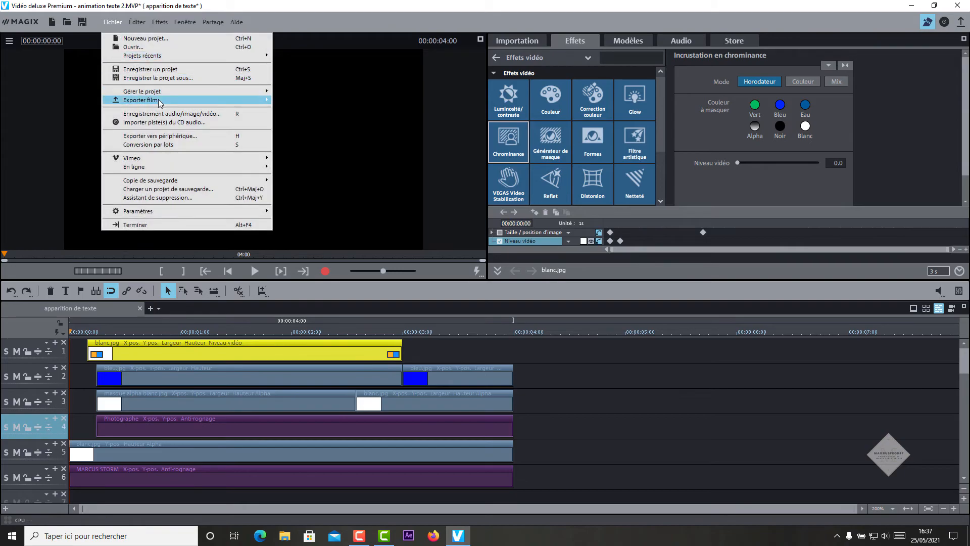
mouse_move(158, 103)
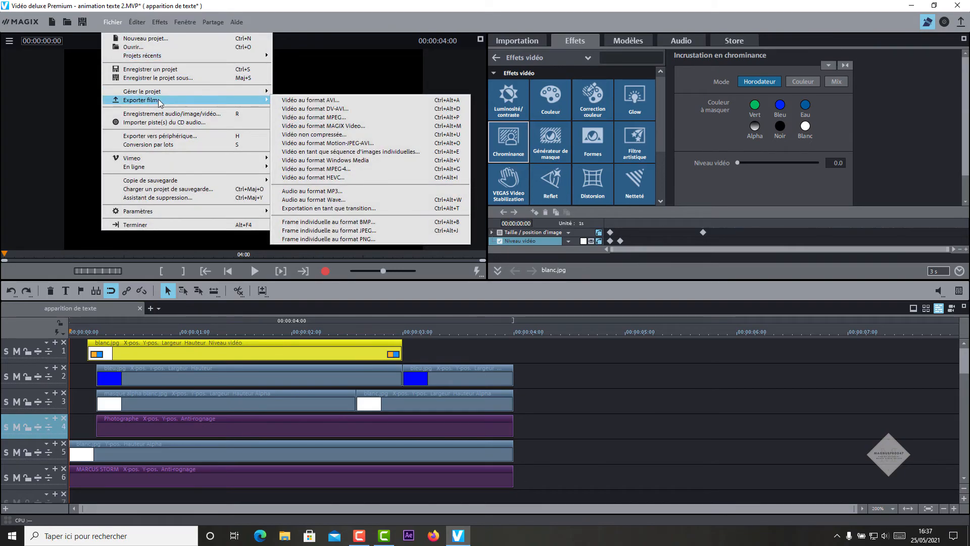
click(334, 169)
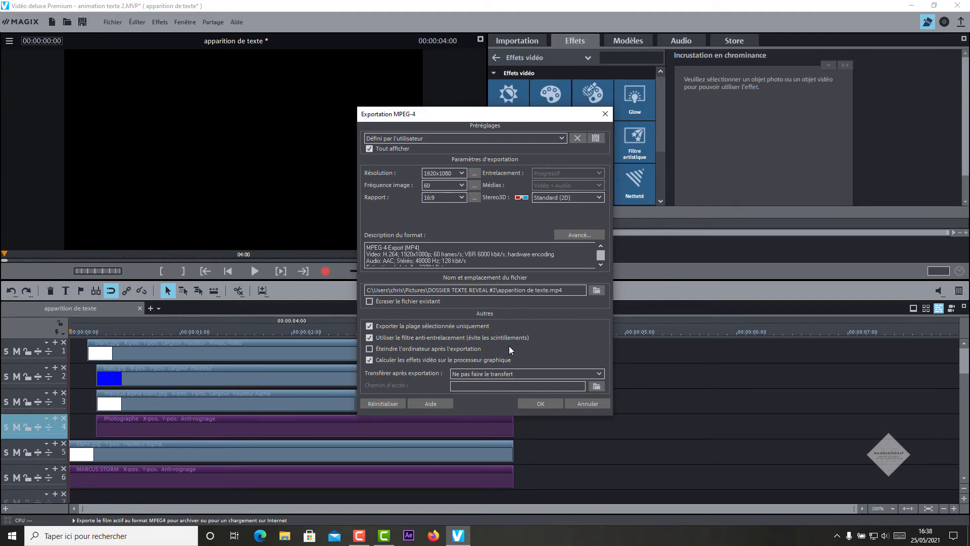
click(535, 404)
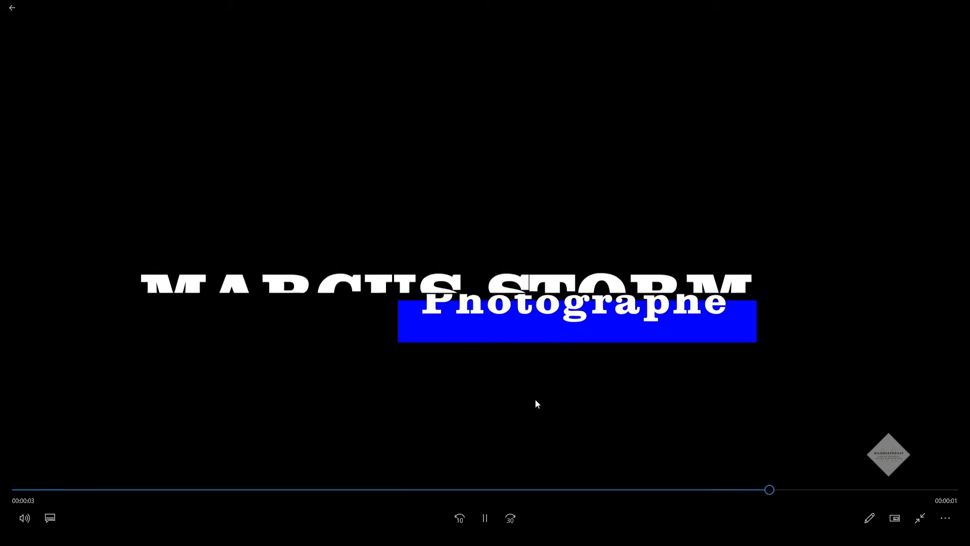
Step: Close the Films et TV player after watching the exported clip
key(alt+F4)
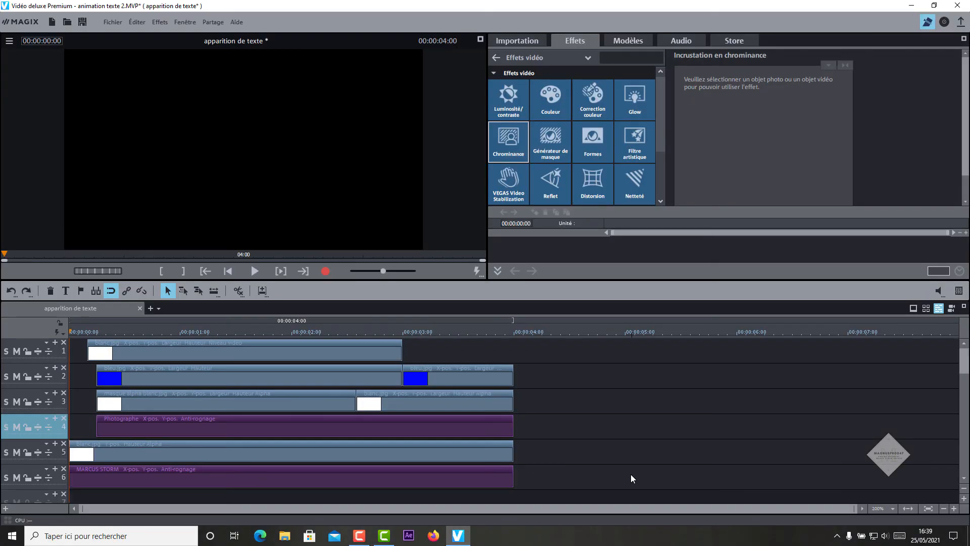
Step: Create the movie 'animation texte 2' with apparition de texte.mp4 over islands - 2119.mp4, viewing 00:00:02:11
click(149, 309)
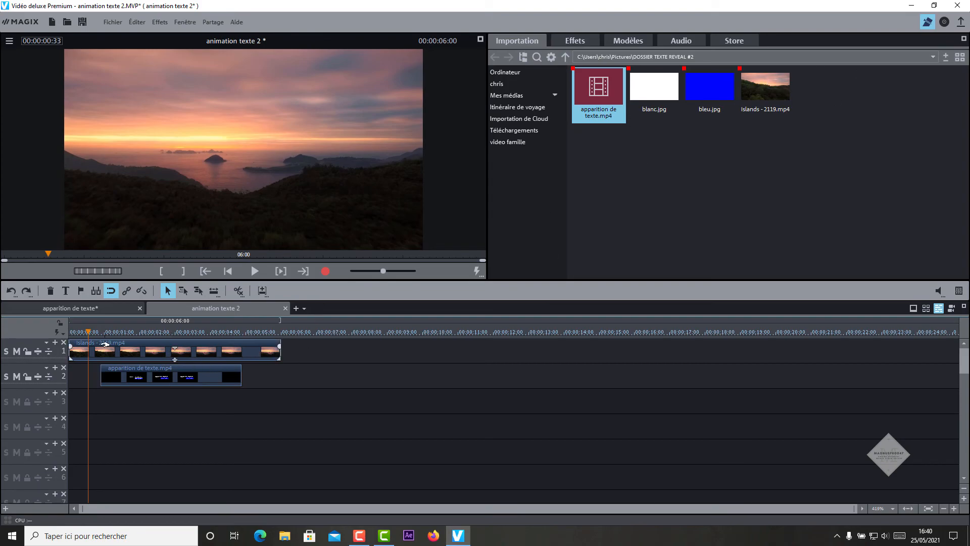
click(149, 374)
mouse_move(588, 81)
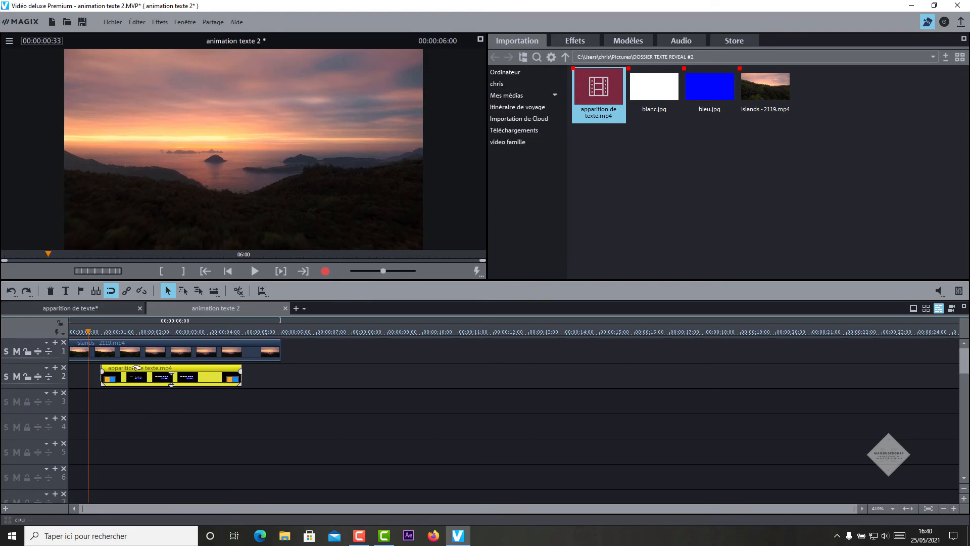
click(145, 332)
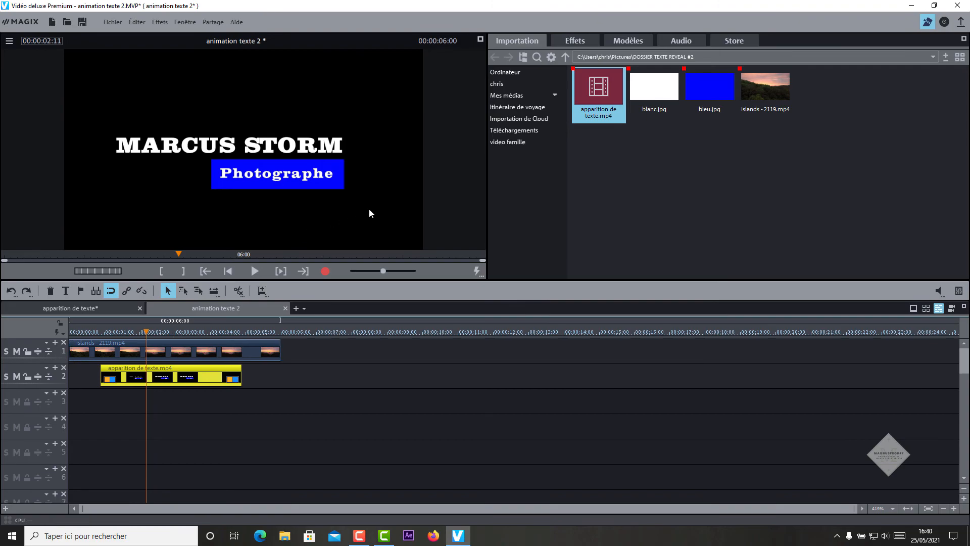
click(577, 42)
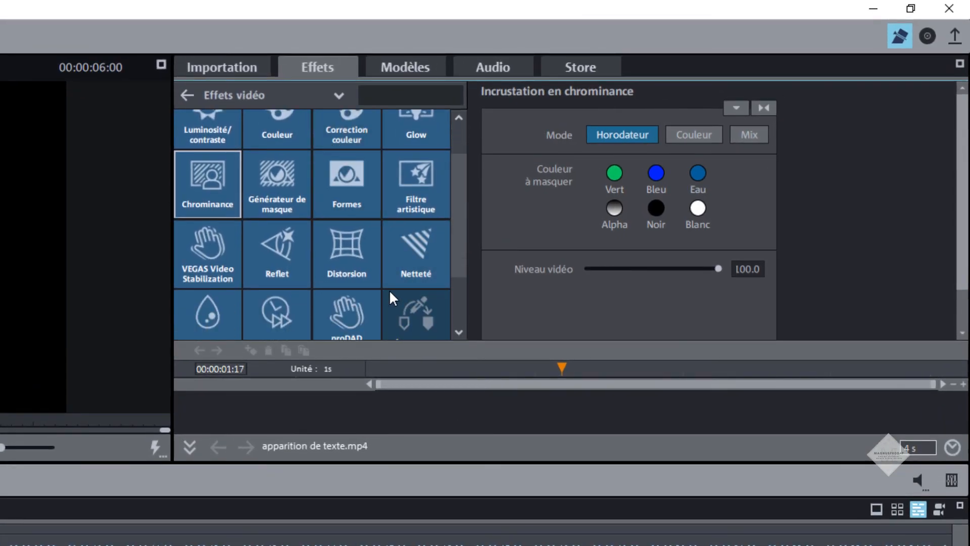
Step: Apply a Luminance Générateur de masque effect to the title clip
scroll(389, 289, up, 1)
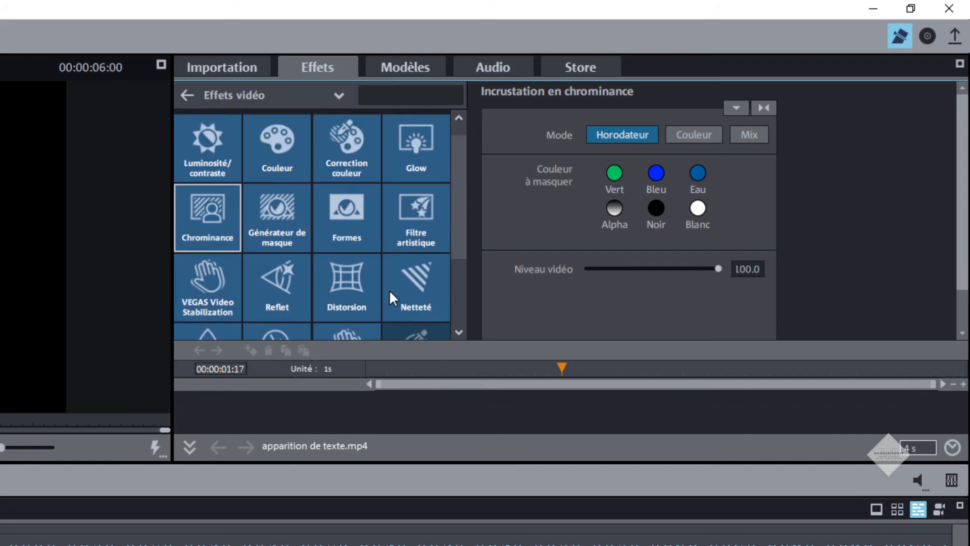
click(275, 227)
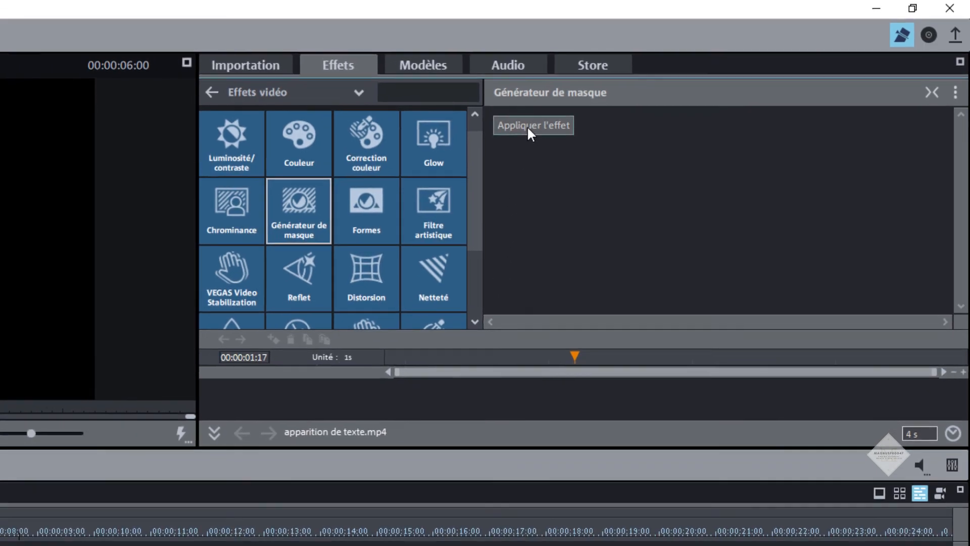
click(525, 128)
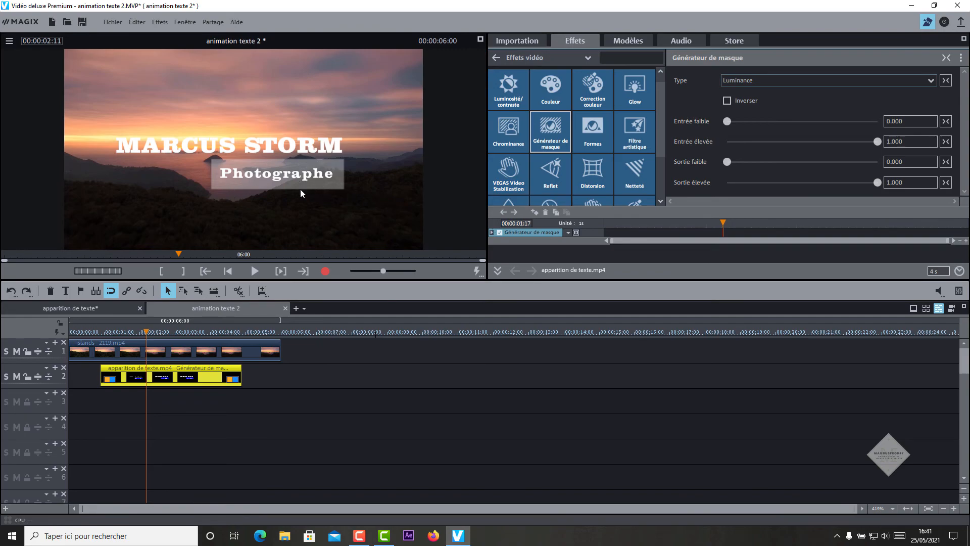
Step: Preview the composite full screen, scrubbing through it and playing it from the beginning
click(479, 40)
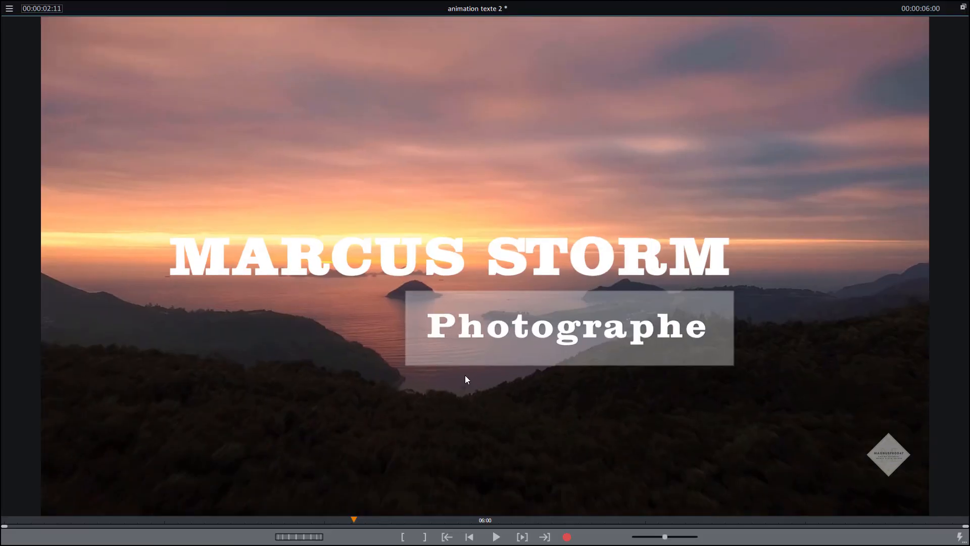
drag(354, 519, 275, 524)
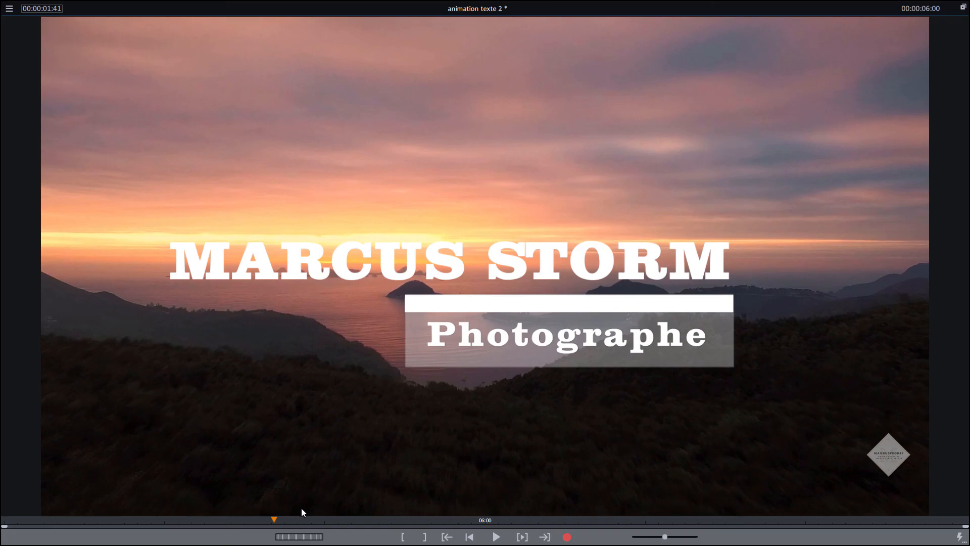
drag(275, 521, 4, 521)
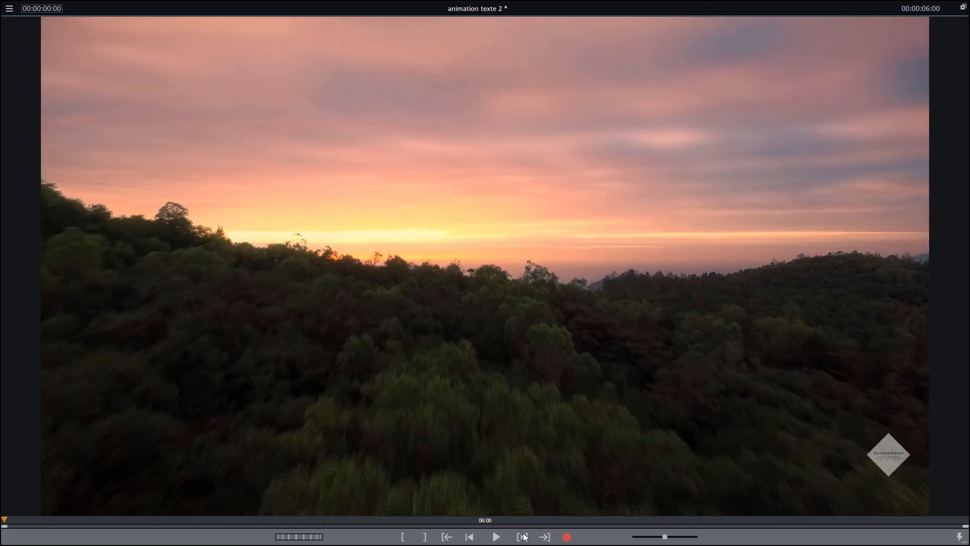
click(506, 540)
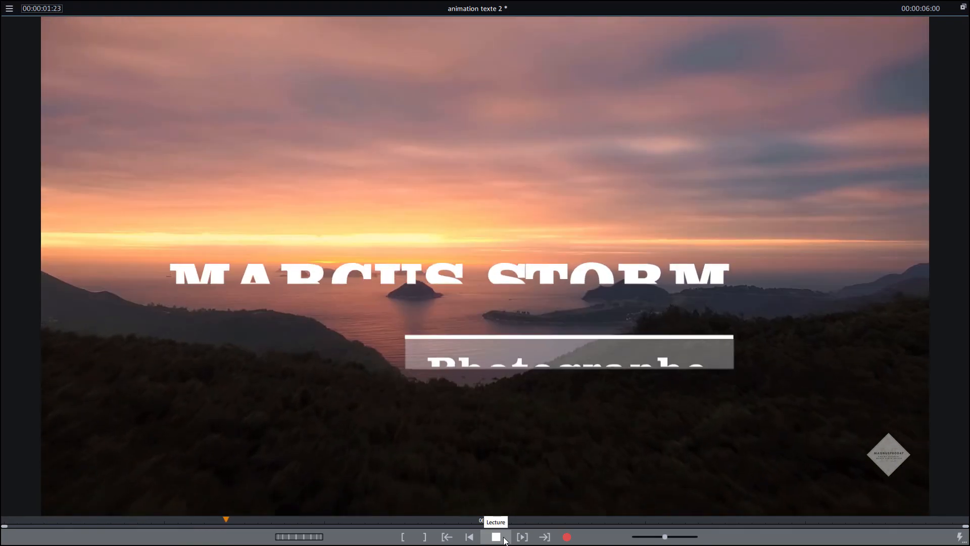